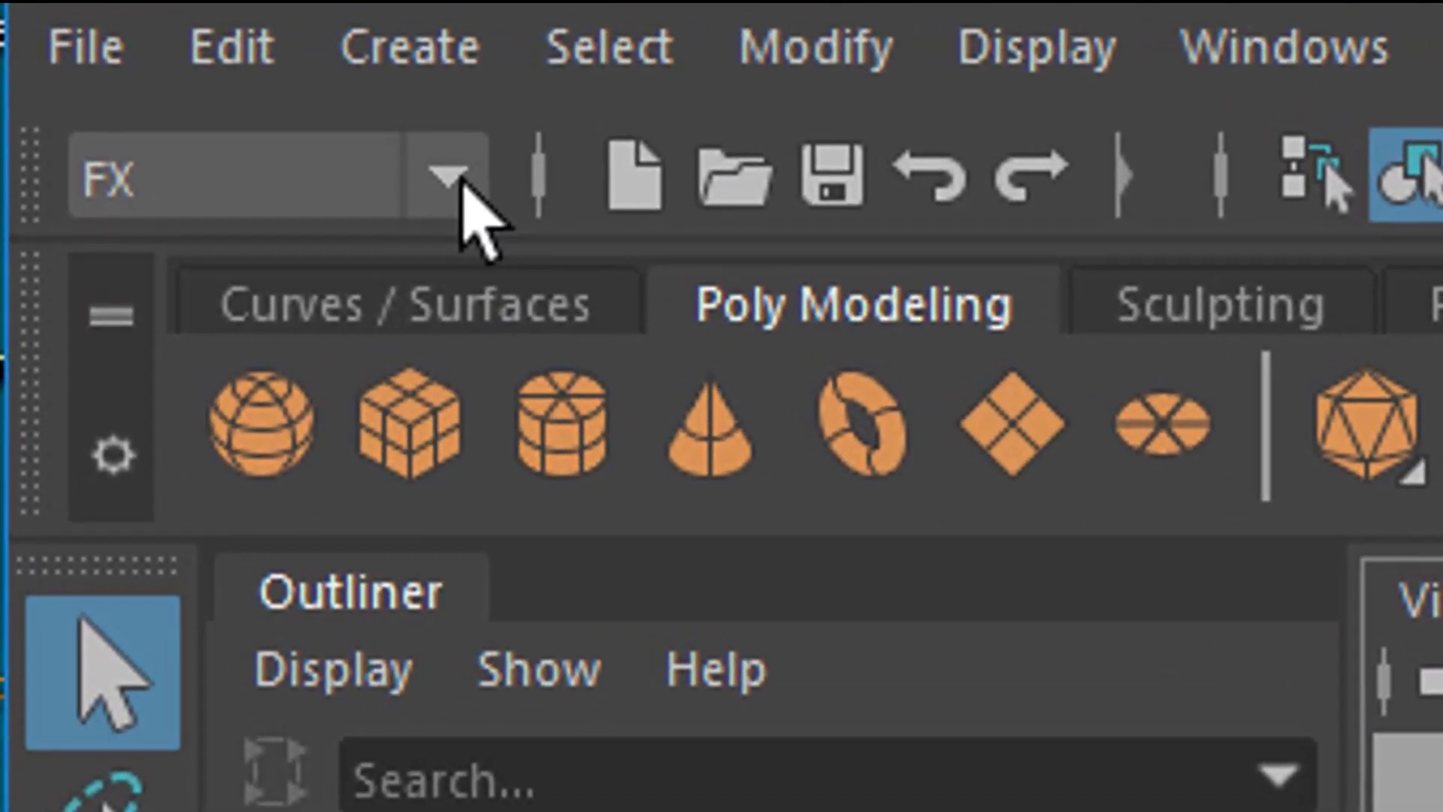
# Switch the menu set to FX and look over the available Bifrost Fluids commands
pyautogui.click(454, 188)
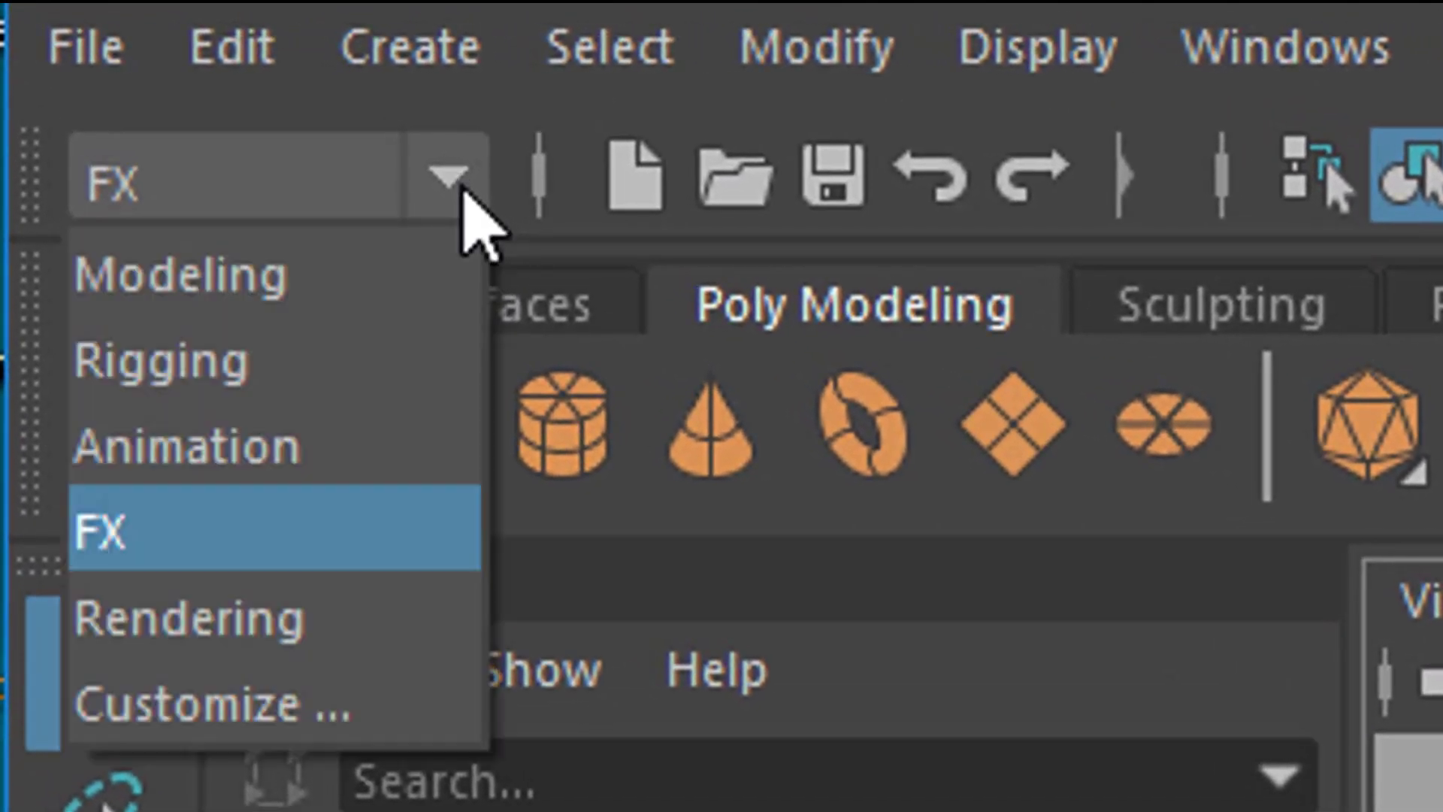
pyautogui.click(266, 534)
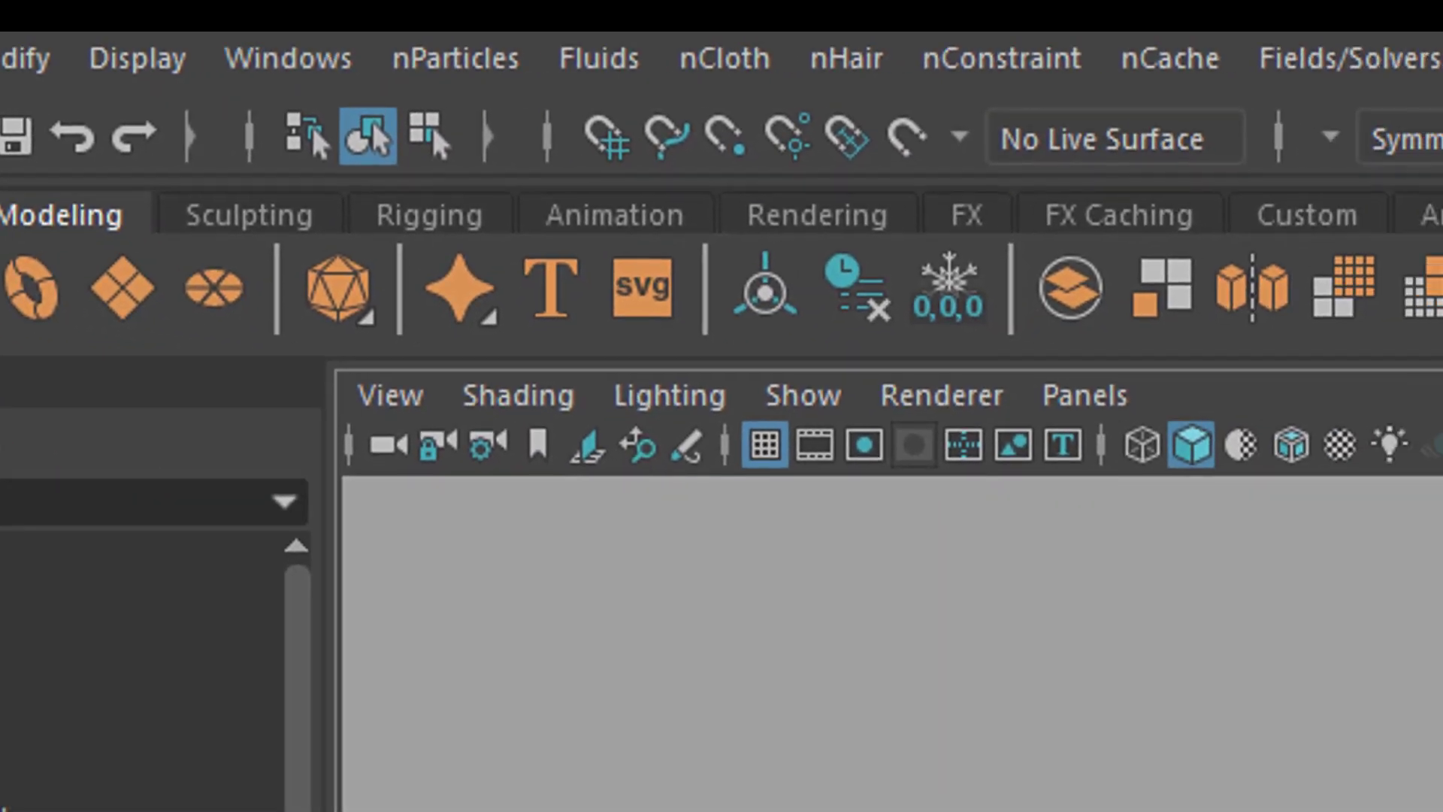
pyautogui.click(1292, 60)
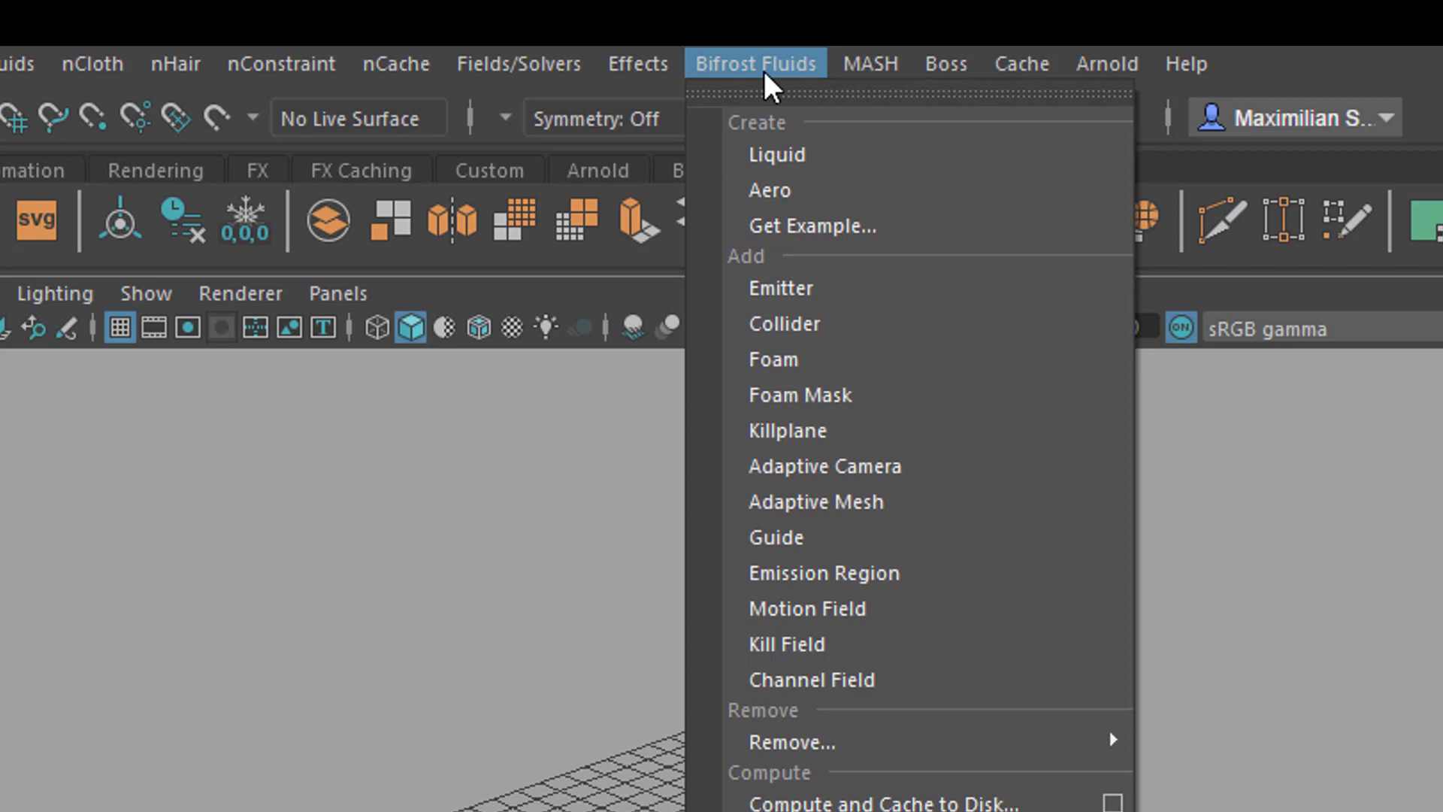
pyautogui.click(814, 176)
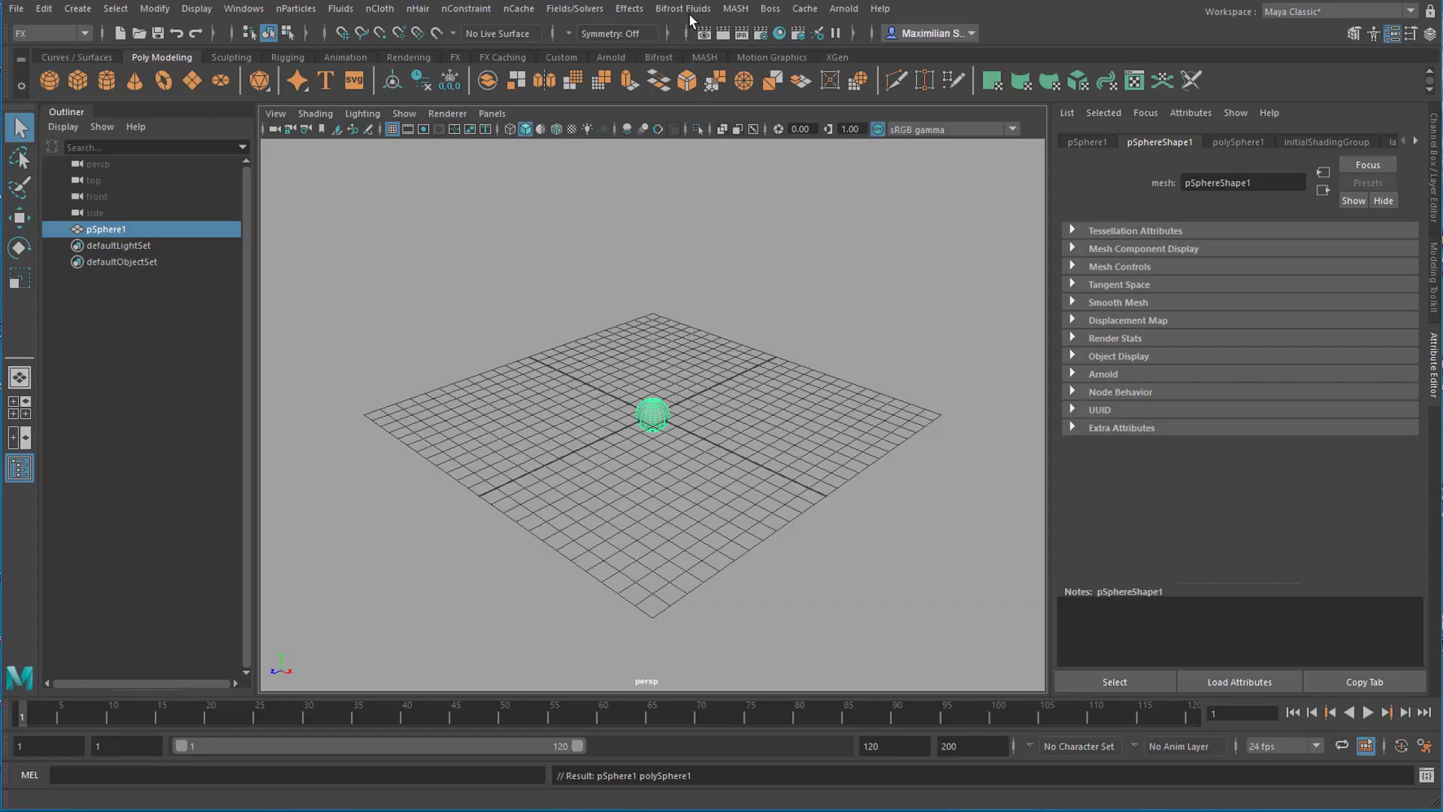
# Create a Bifrost Aero simulation from the selected polygon sphere and play it back
pyautogui.click(688, 9)
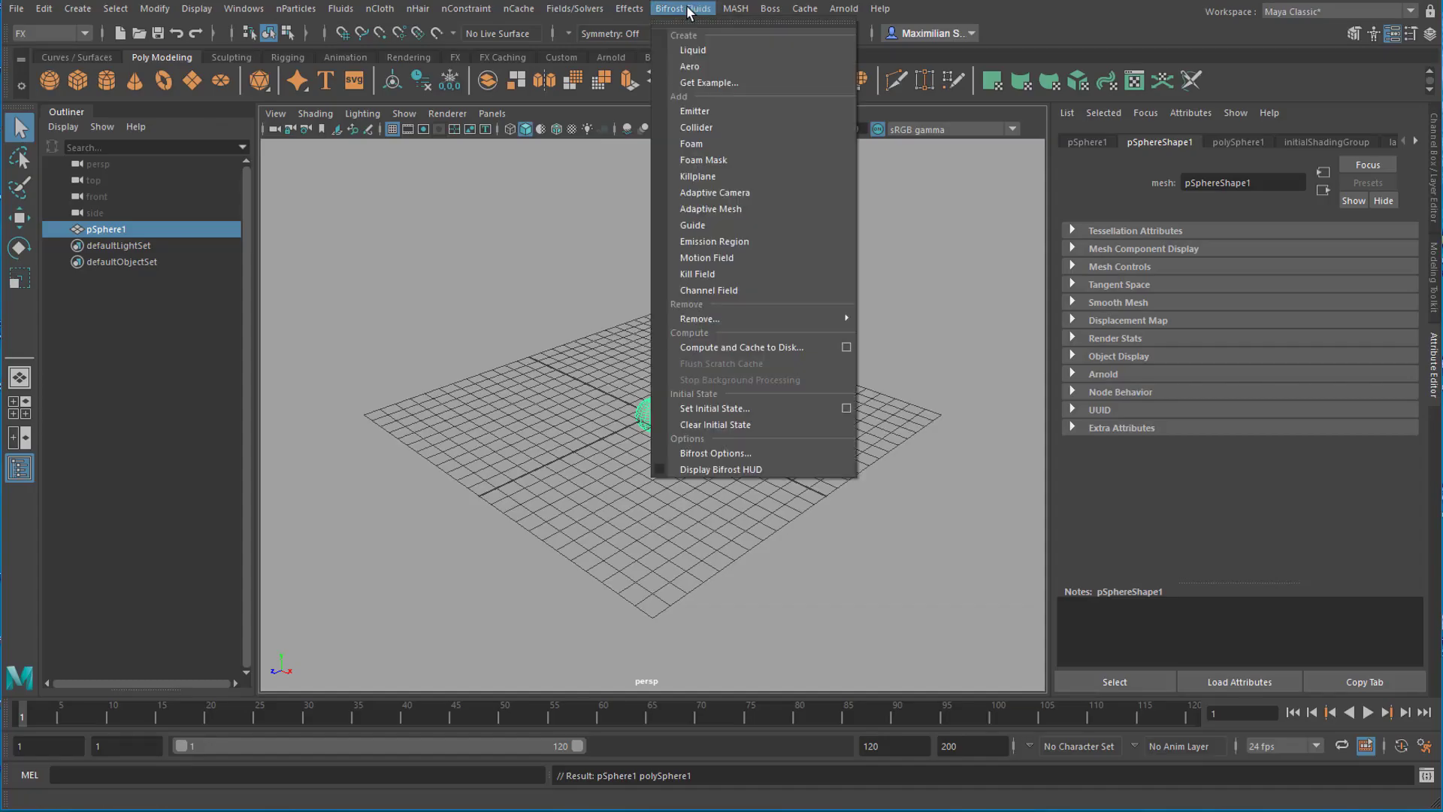
pyautogui.click(712, 68)
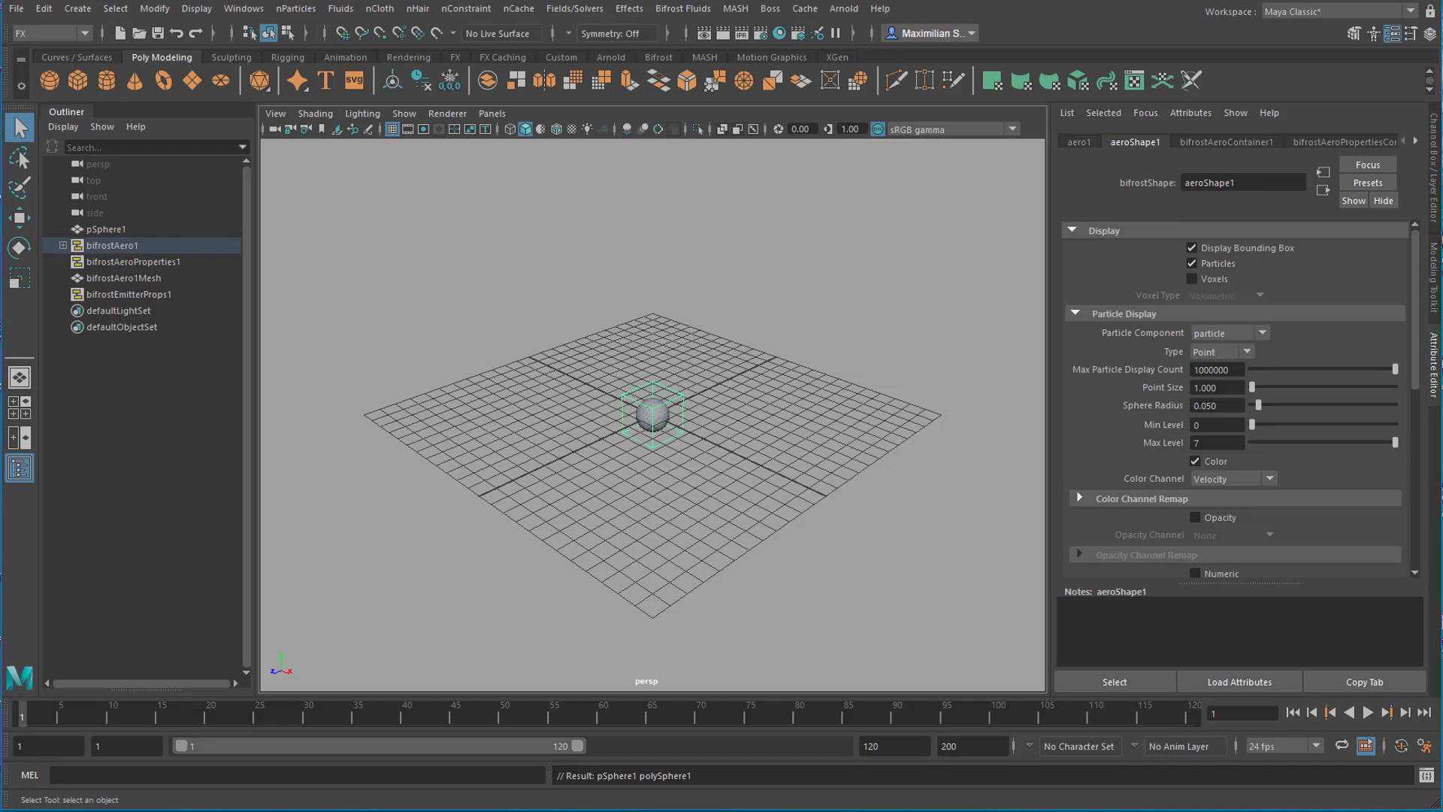
pyautogui.click(1367, 714)
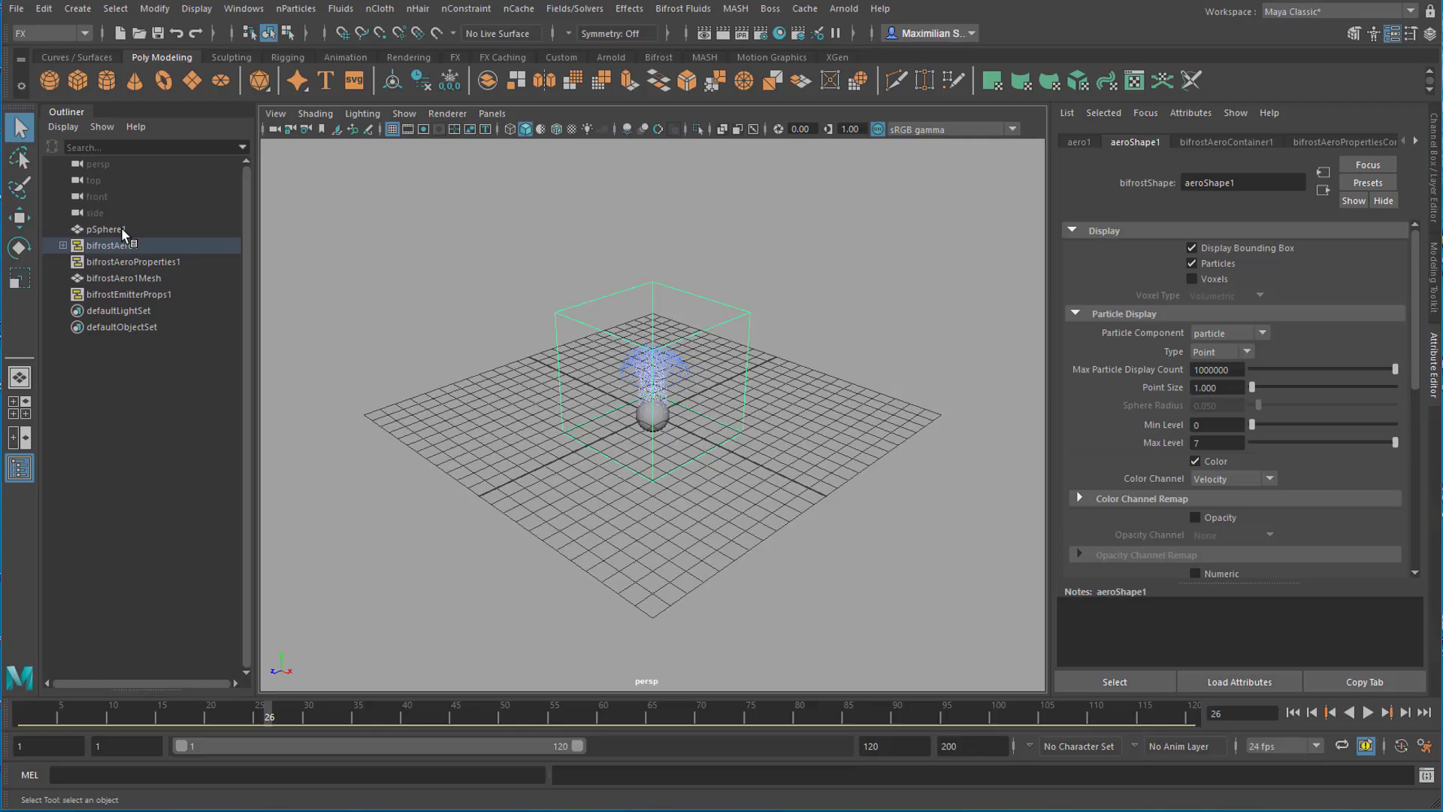
# Create a Bifrost Liquid simulation from pSphere1 and play it back from the start
pyautogui.click(131, 230)
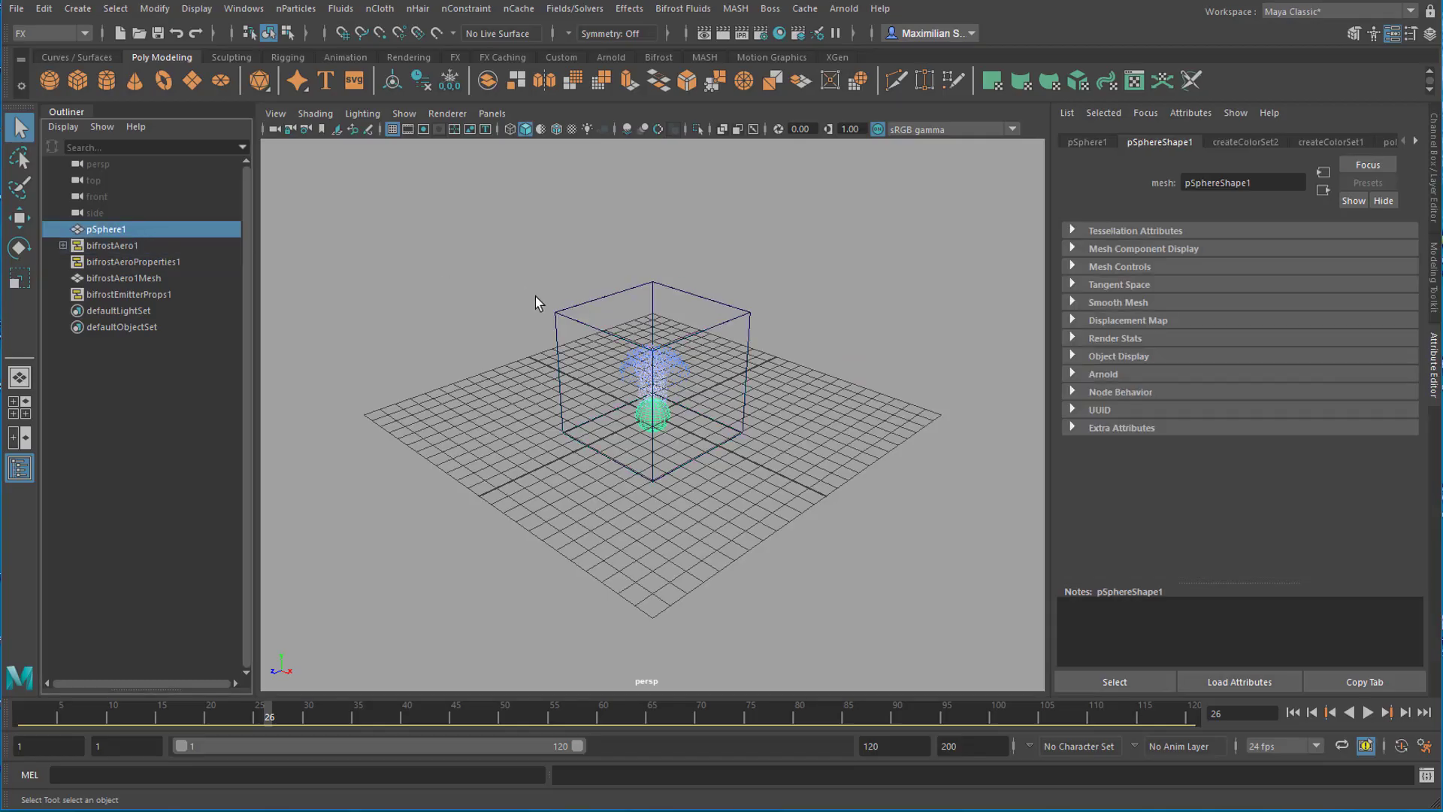
pyautogui.click(680, 9)
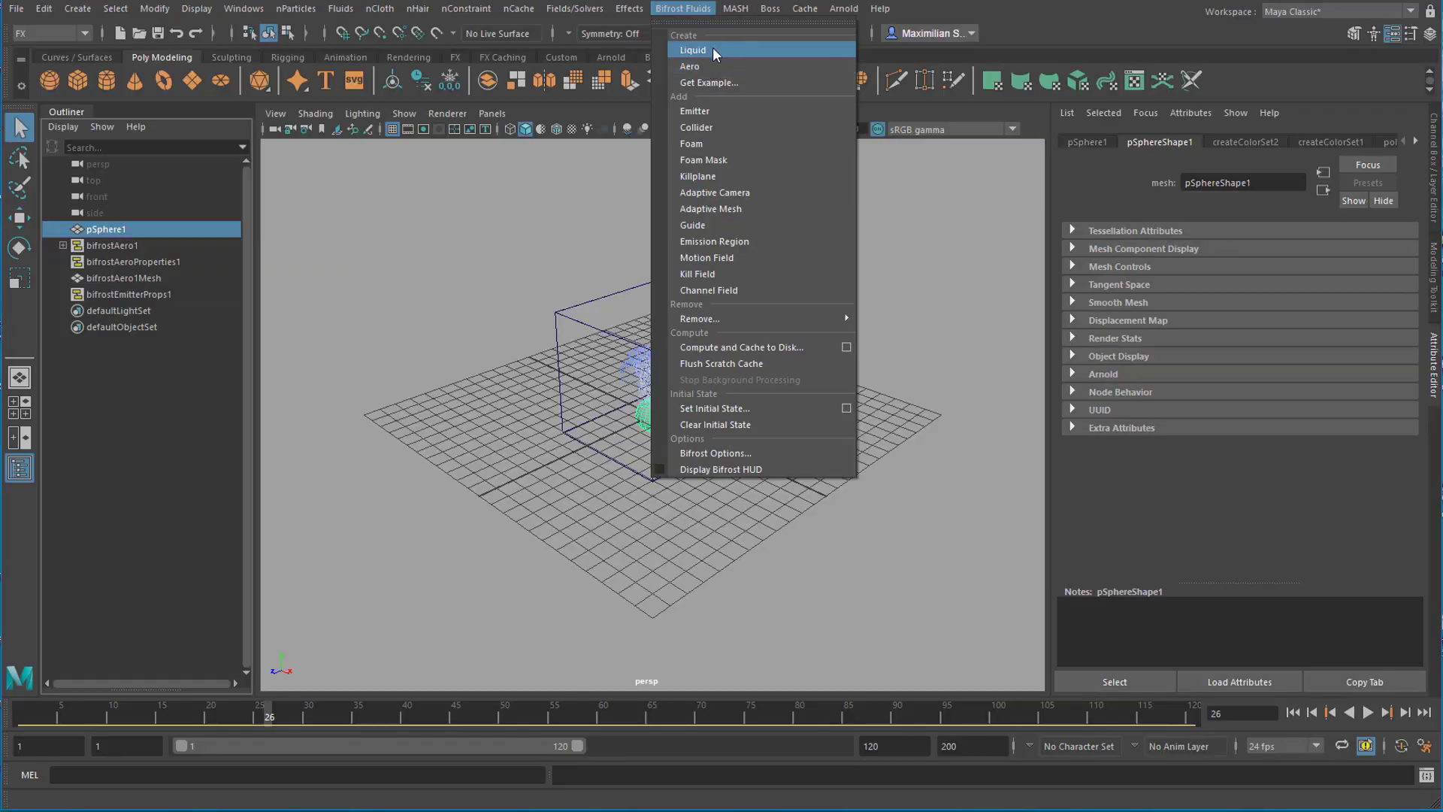
pyautogui.click(713, 47)
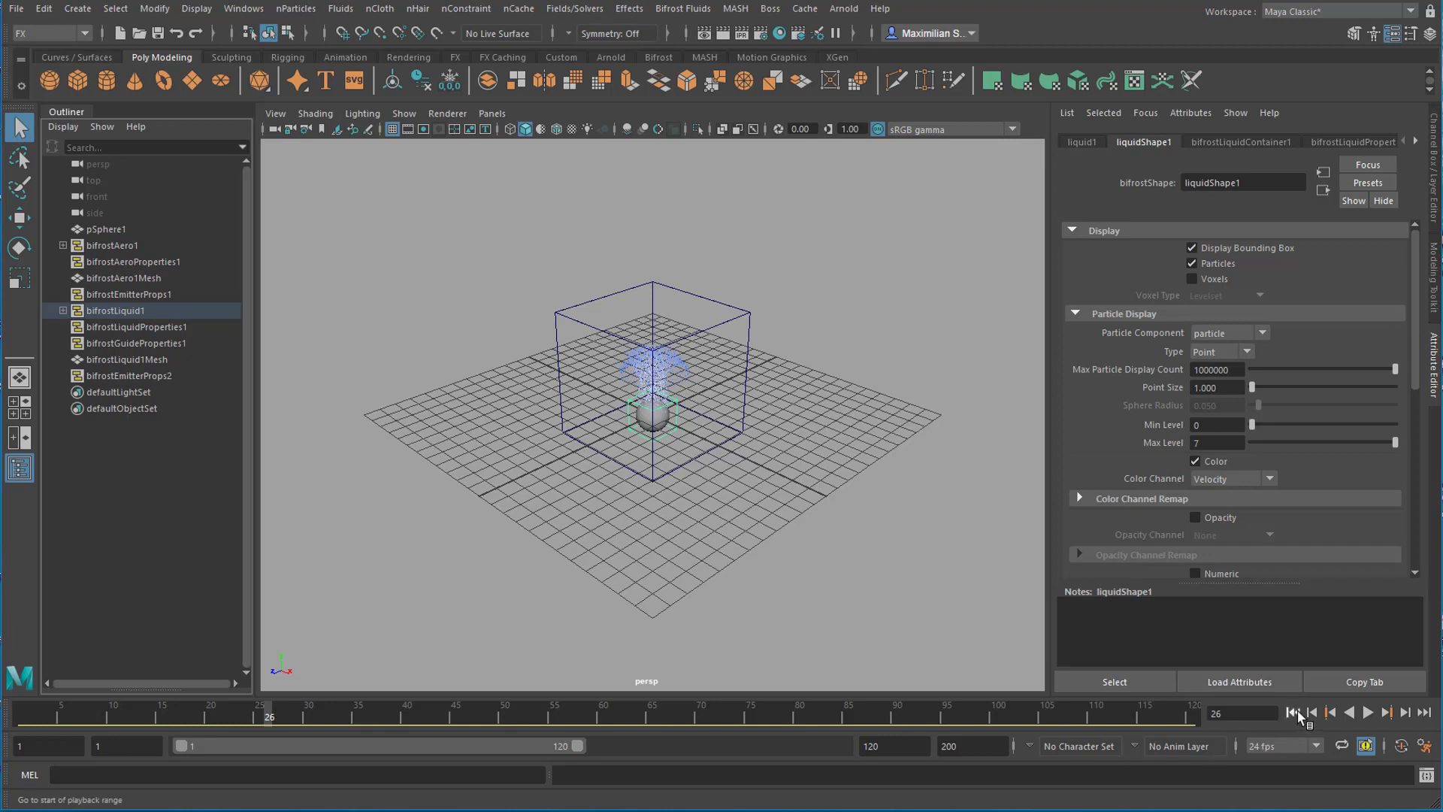
pyautogui.click(1371, 718)
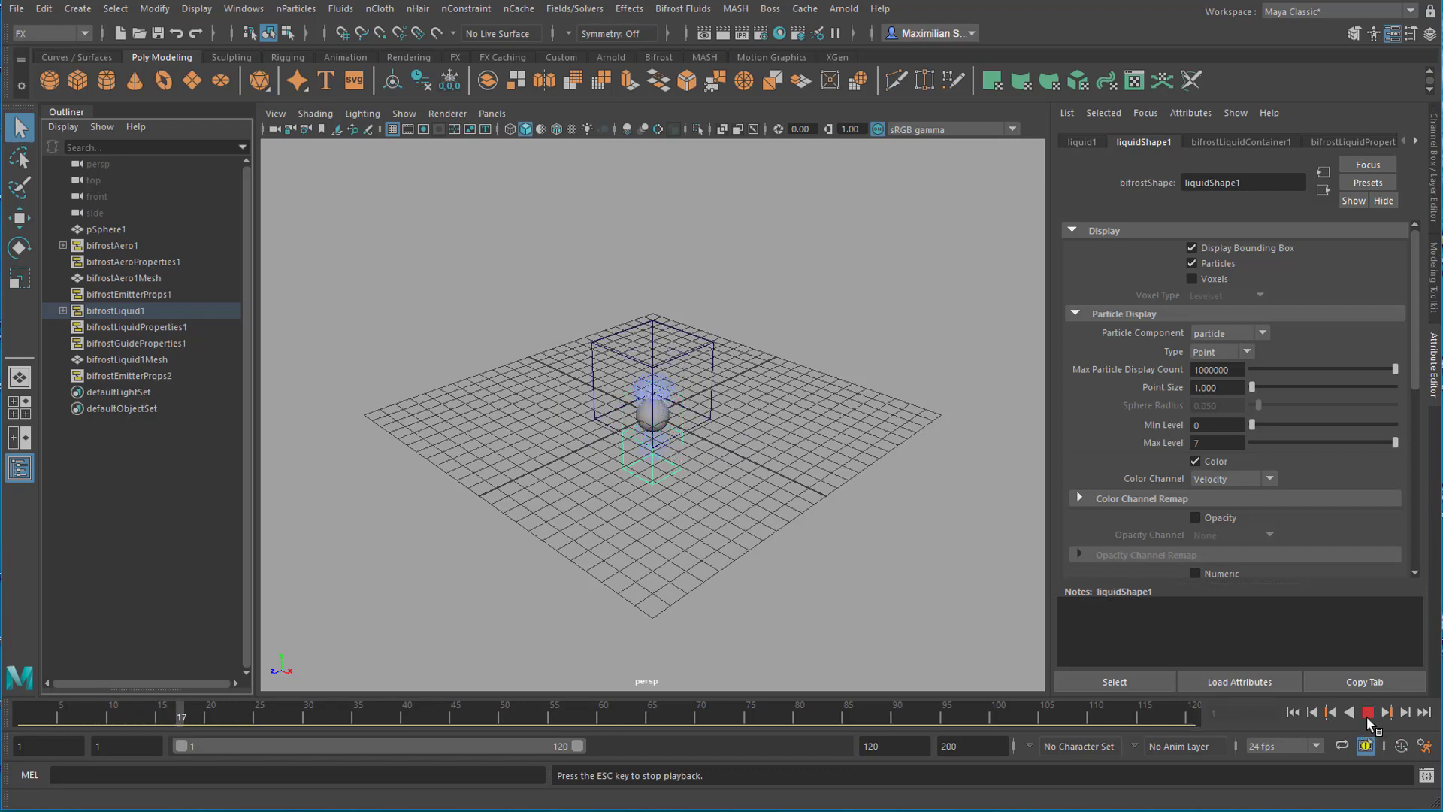
pyautogui.click(1368, 715)
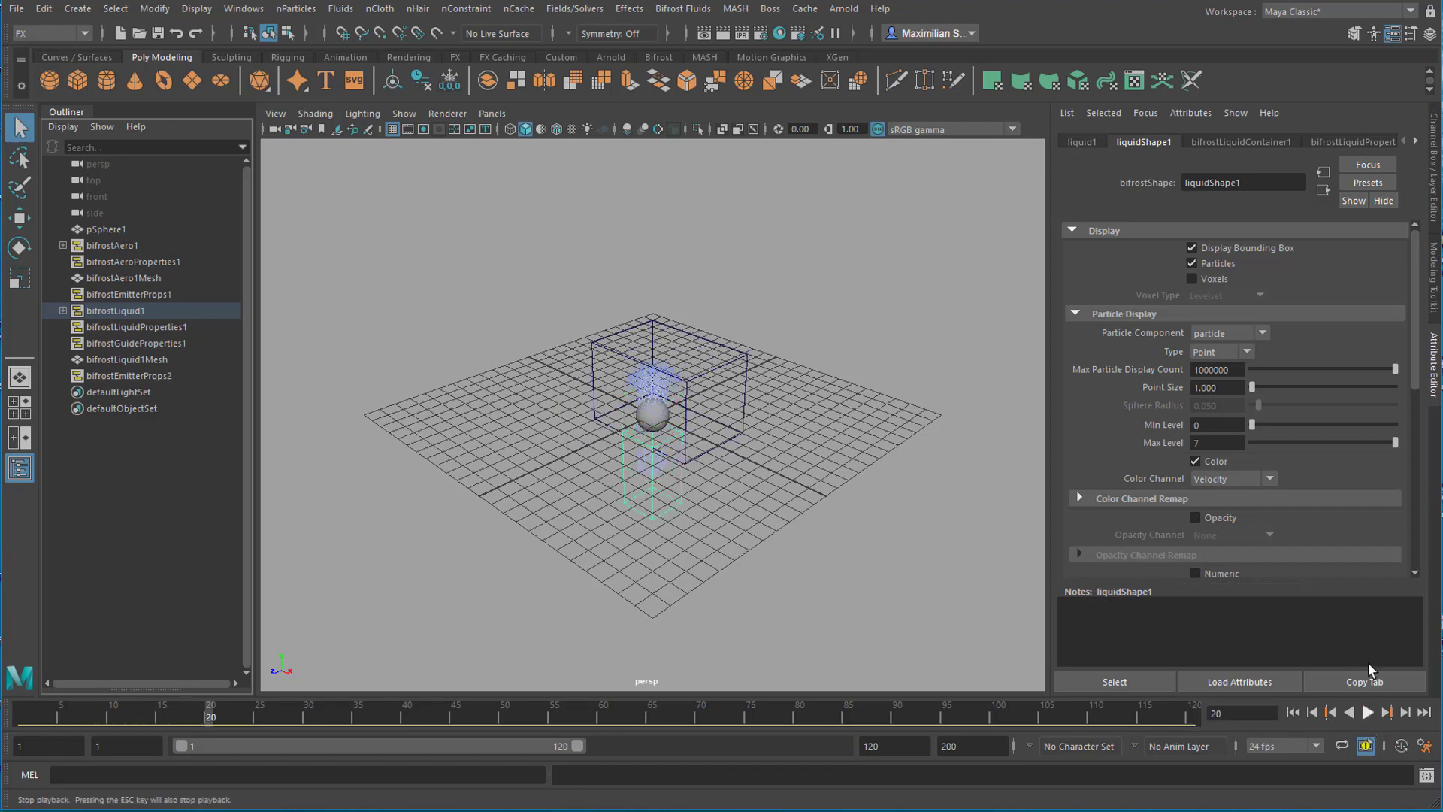
# Display the Bifrost liquid as voxels instead of particles and replay the simulation from the first frame
pyautogui.click(1192, 279)
pyautogui.click(1192, 264)
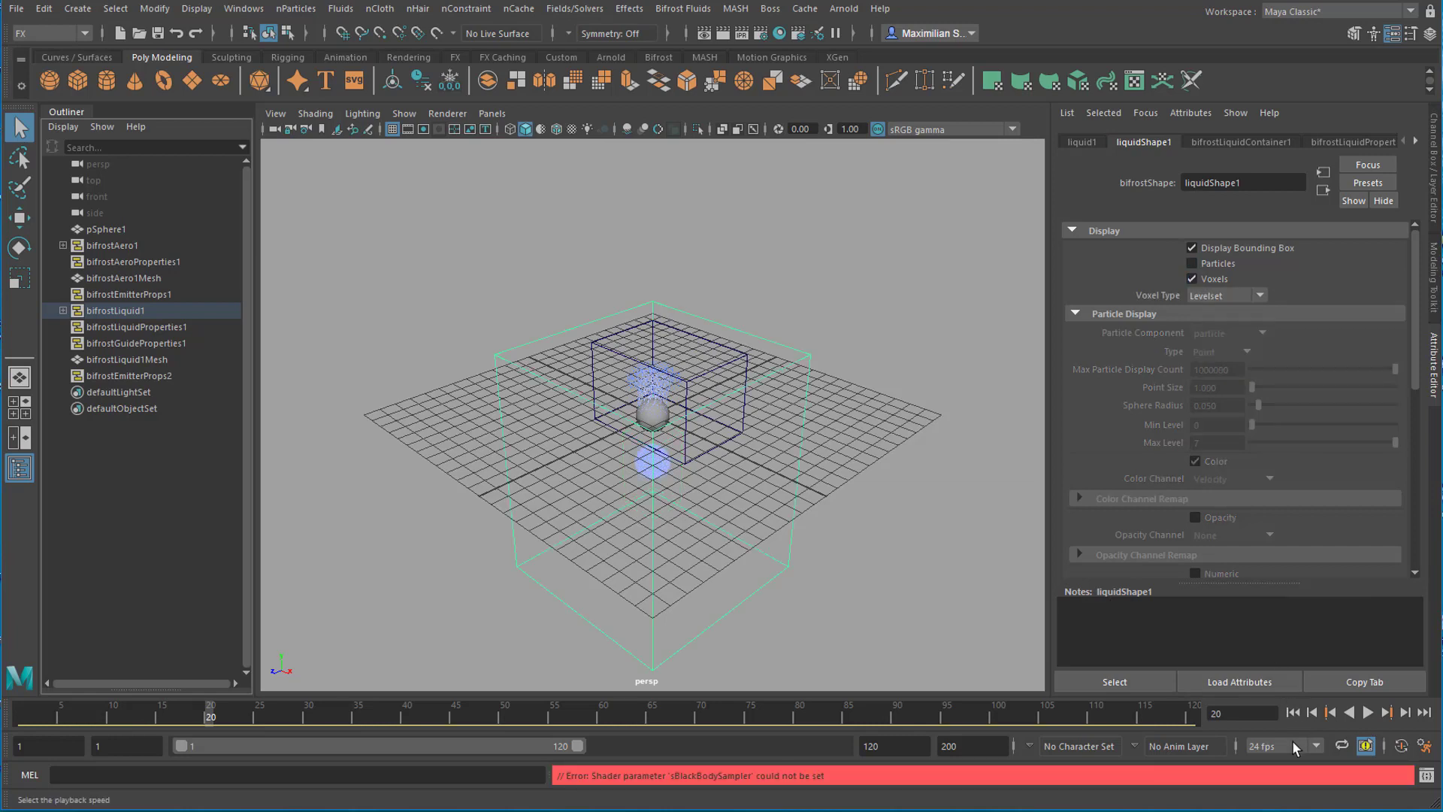
pyautogui.click(1304, 715)
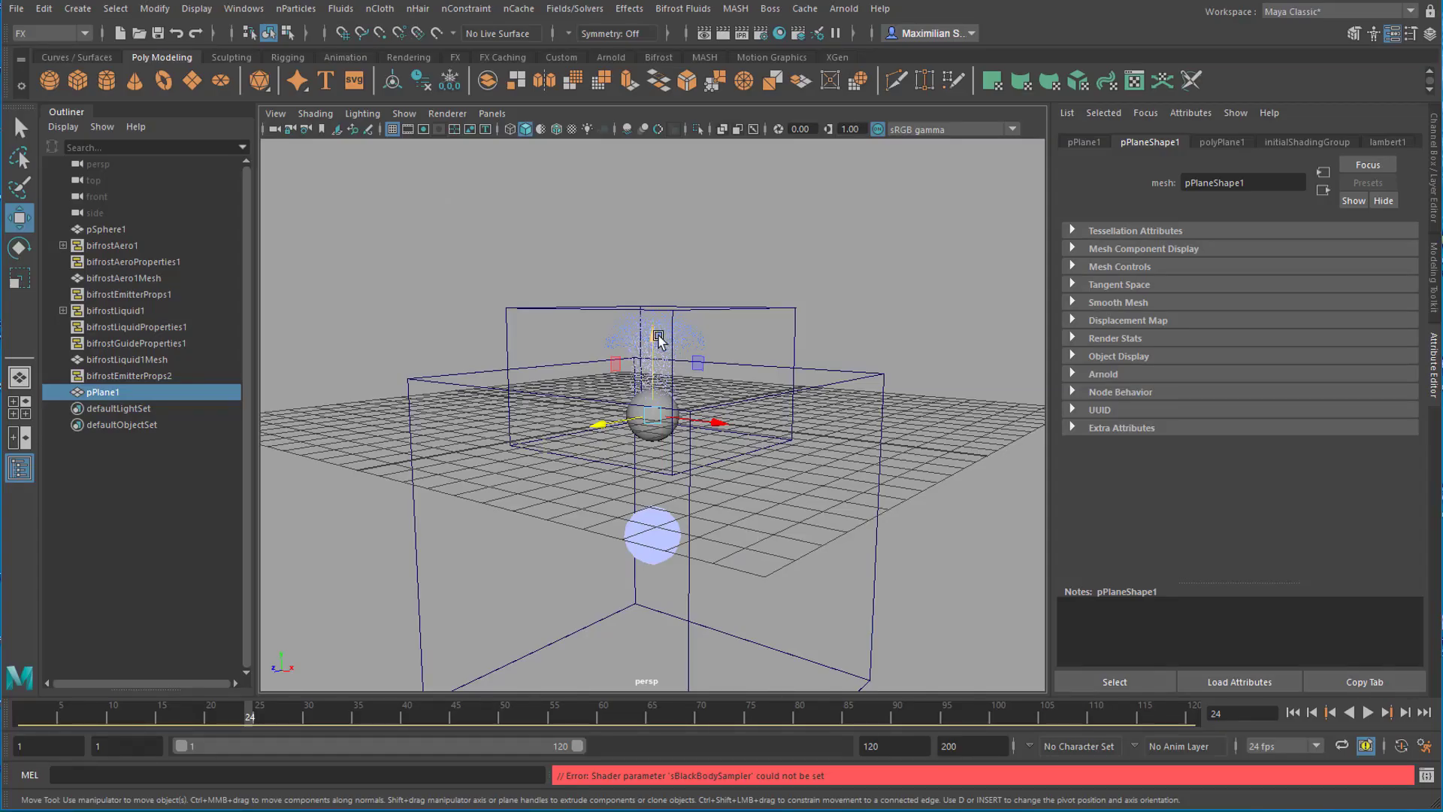
# Move the polygon plane down to about -3.7 cm in Y and scale it into a wide floor beneath the sphere
pyautogui.moveTo(658, 340); pyautogui.dragTo(664, 524)
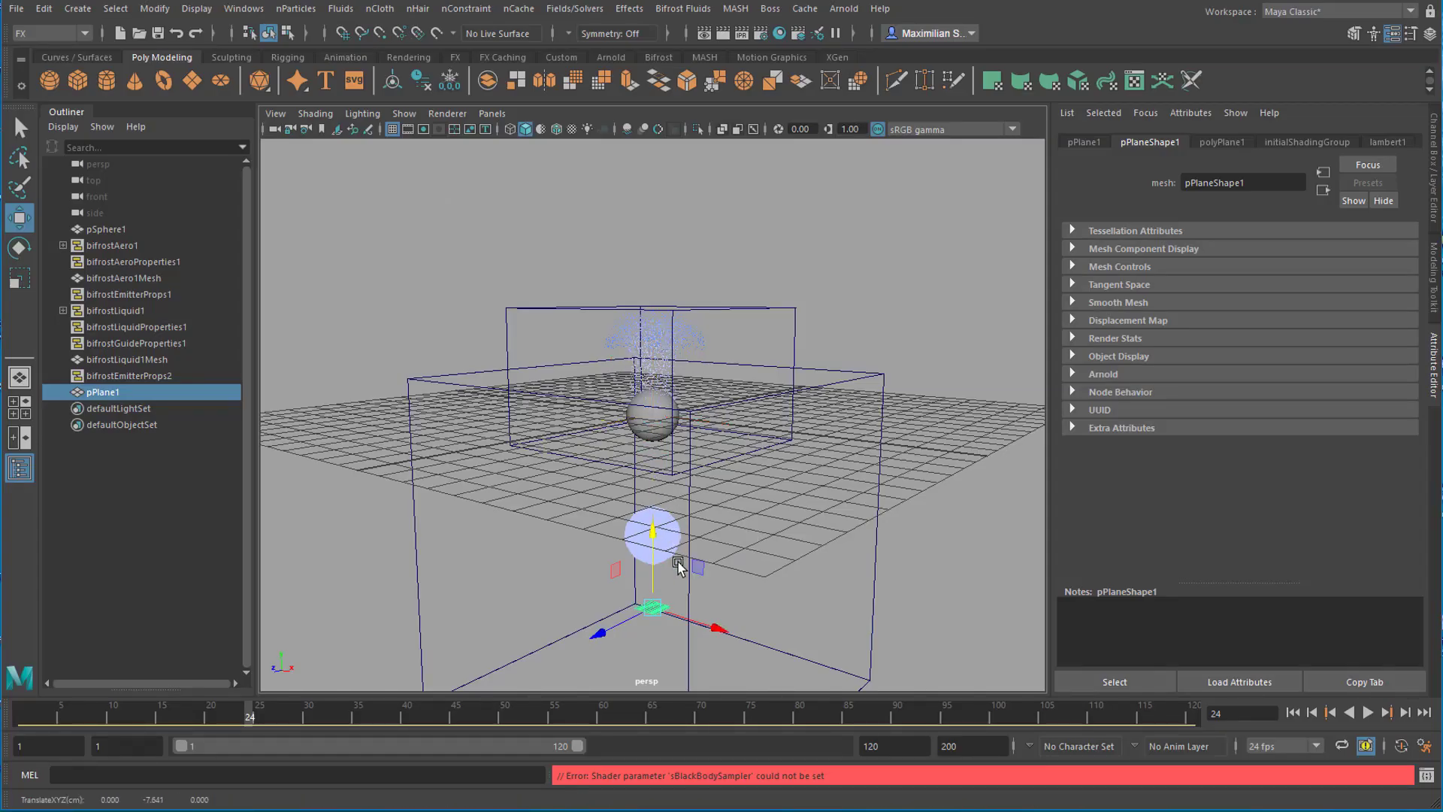
pyautogui.press('r')
pyautogui.moveTo(650, 611); pyautogui.dragTo(682, 439)
pyautogui.press('w')
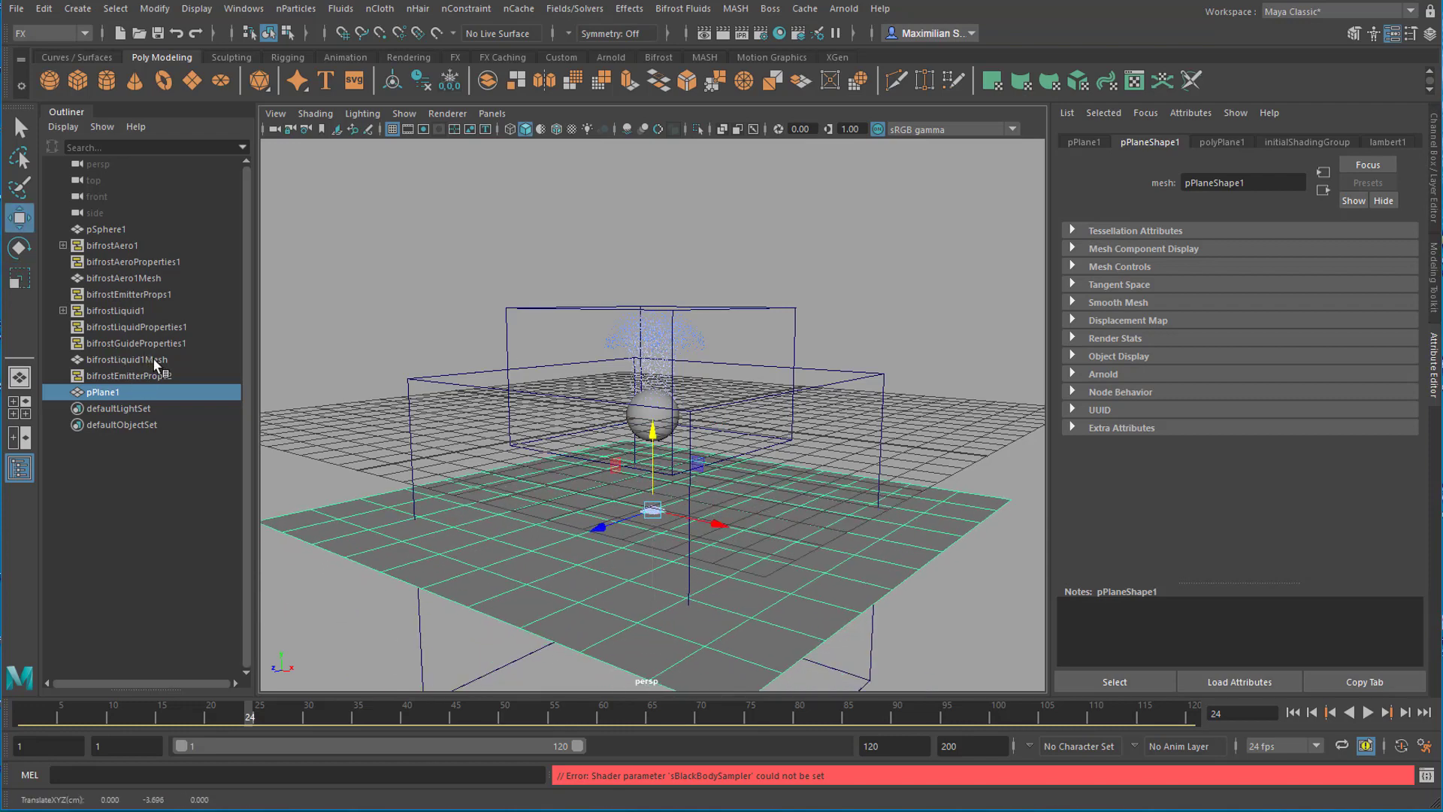
# Make pPlane1 a collider for bifrostLiquid1 and play the simulation so the liquid hits the plane
pyautogui.keyDown('ctrl'); pyautogui.click(136, 311); pyautogui.keyUp('ctrl')
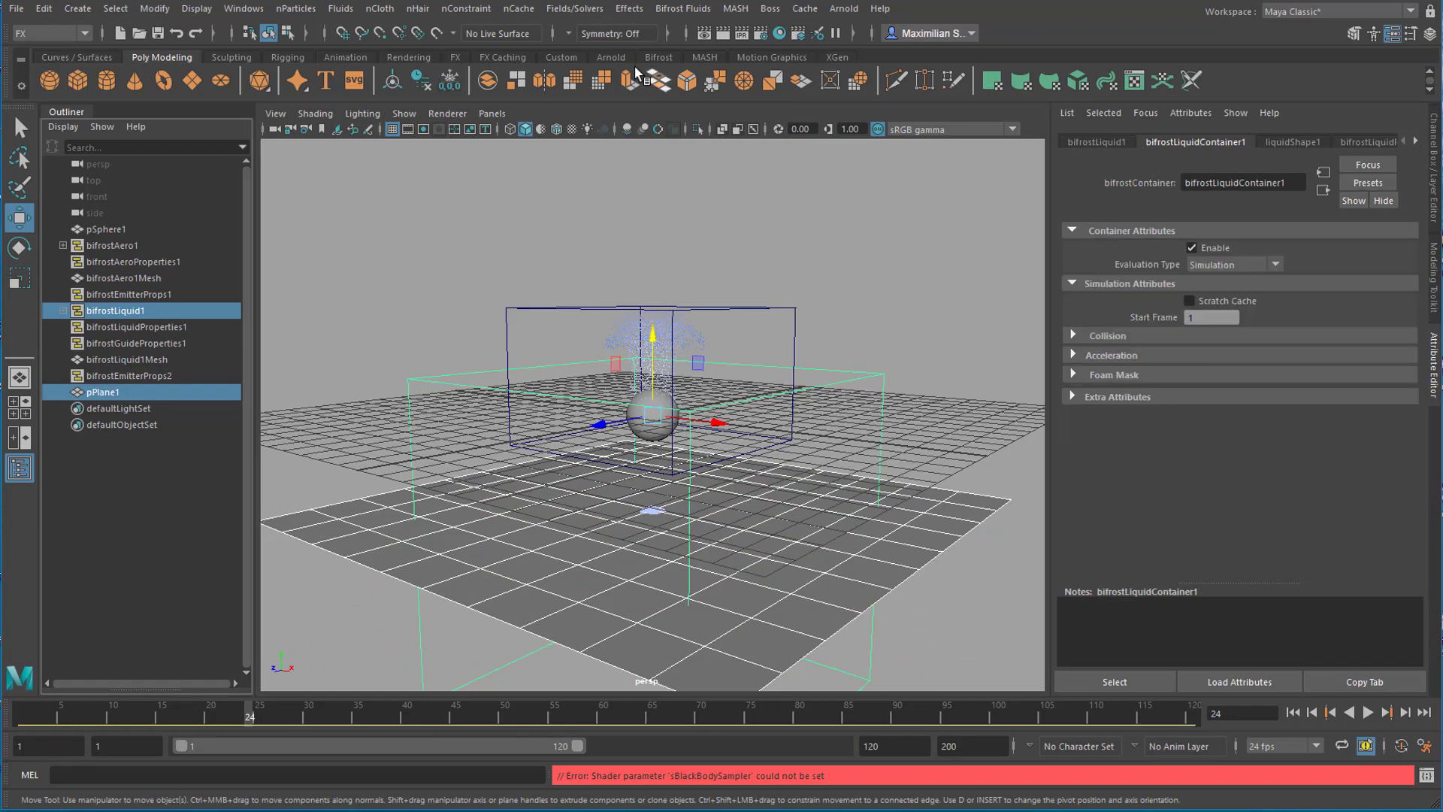
pyautogui.click(674, 15)
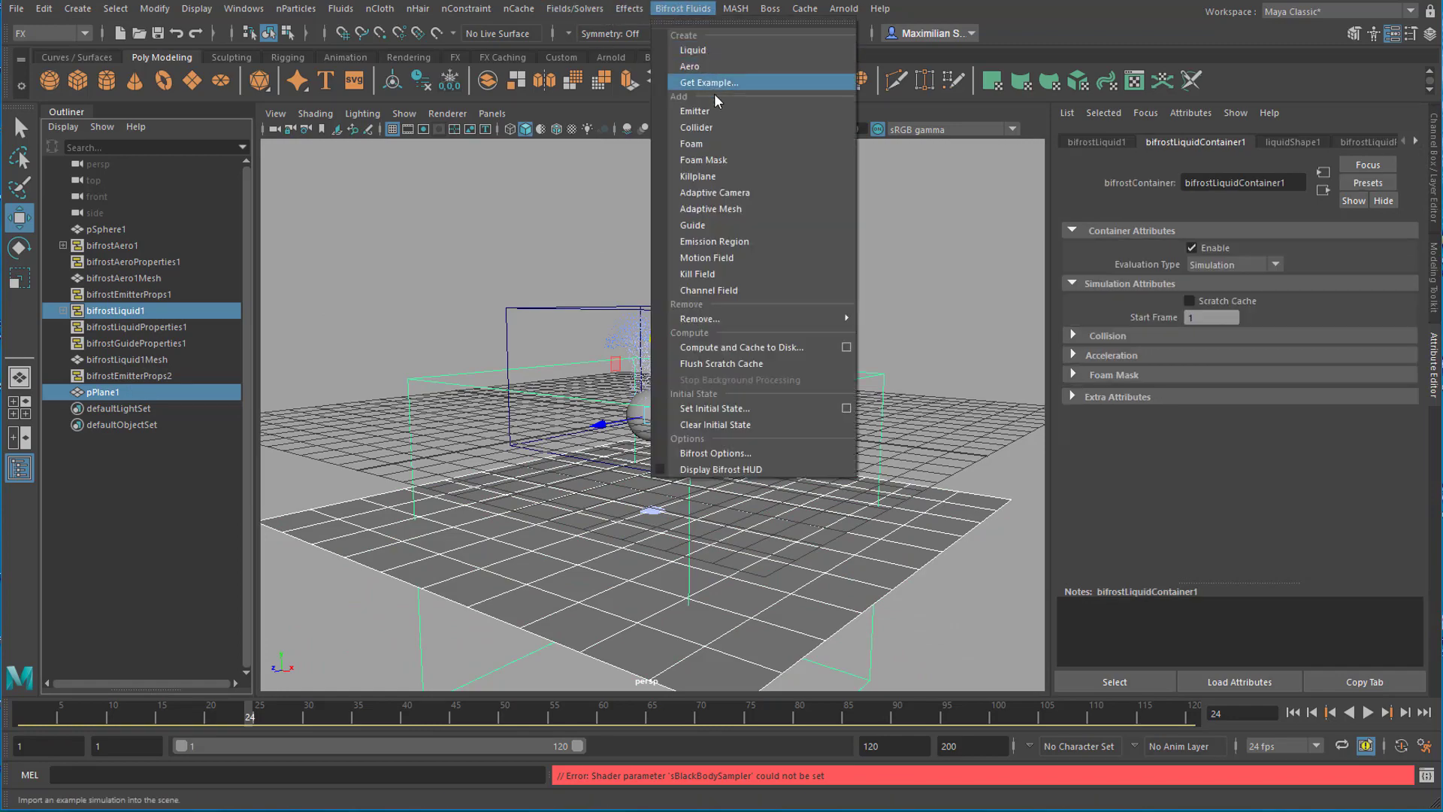
pyautogui.click(718, 126)
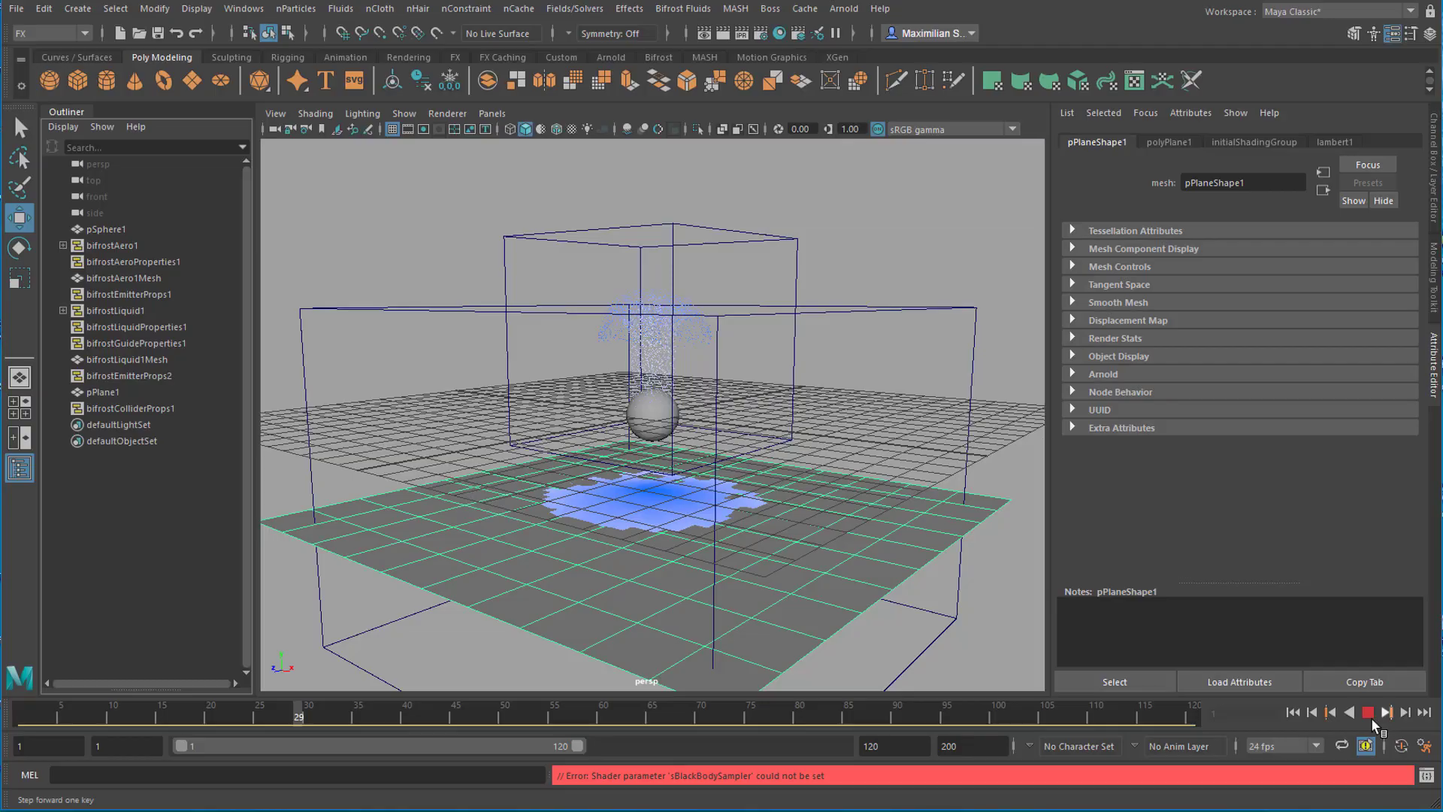
pyautogui.click(1368, 713)
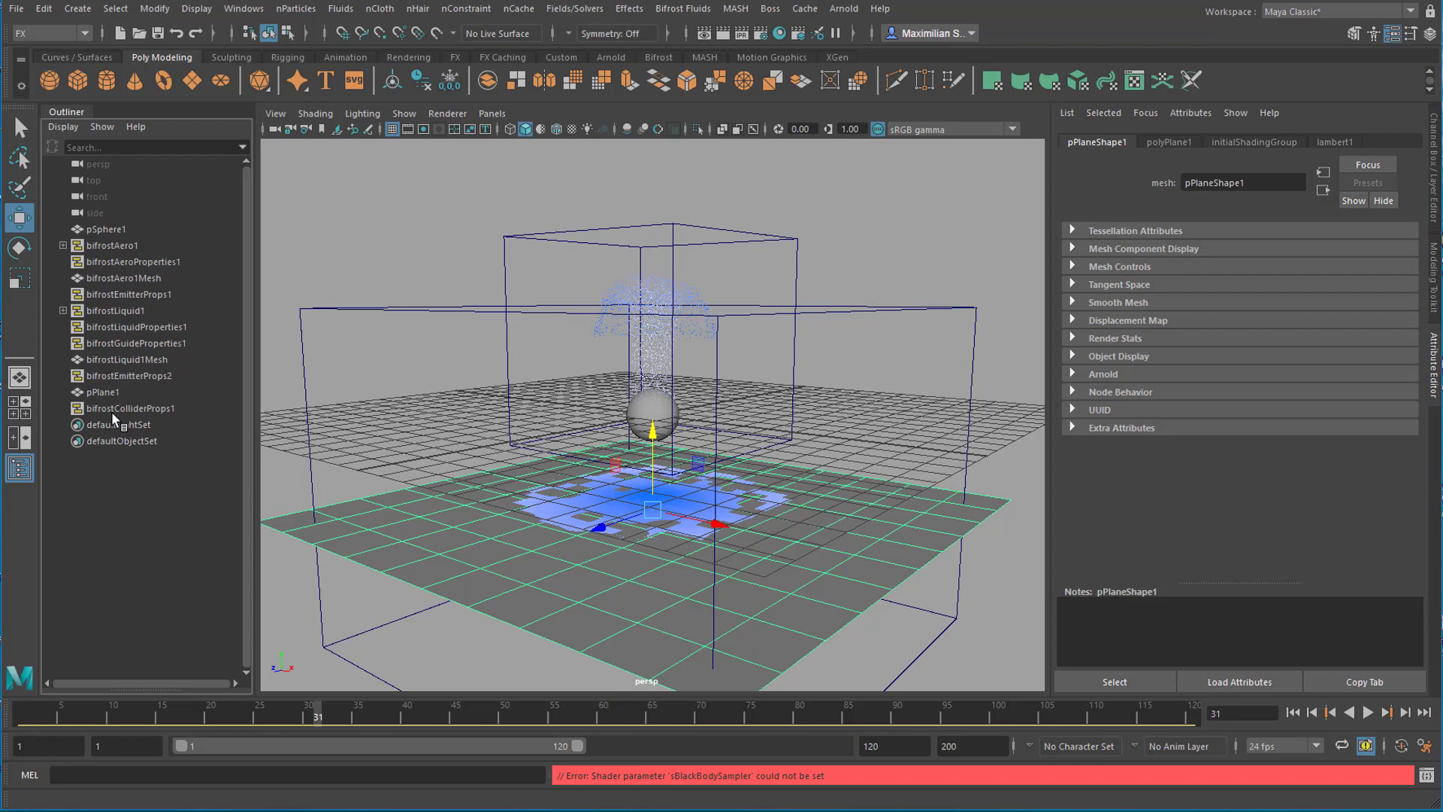
# Start a new empty scene without saving the current one
pyautogui.click(17, 9)
pyautogui.click(38, 29)
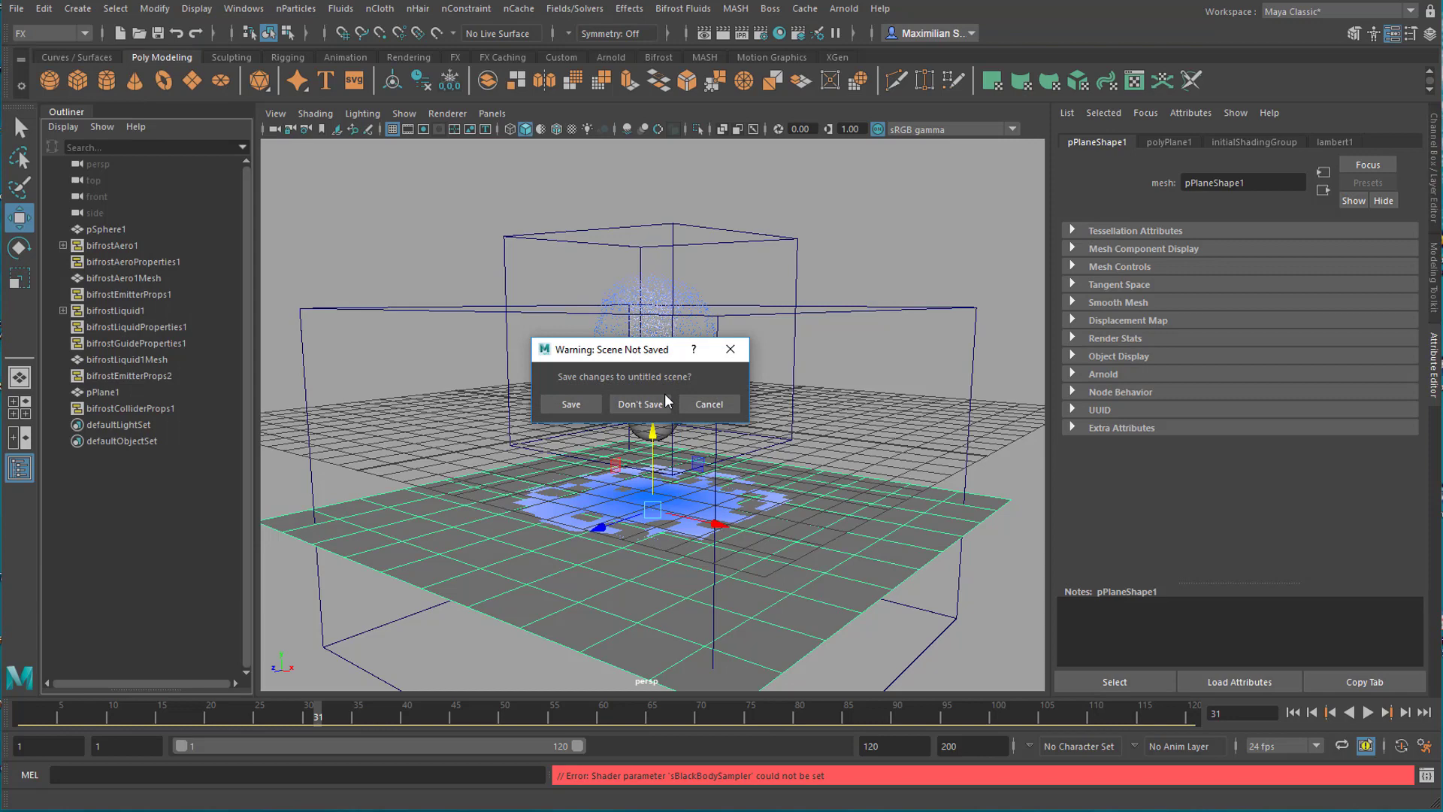
pyautogui.click(640, 404)
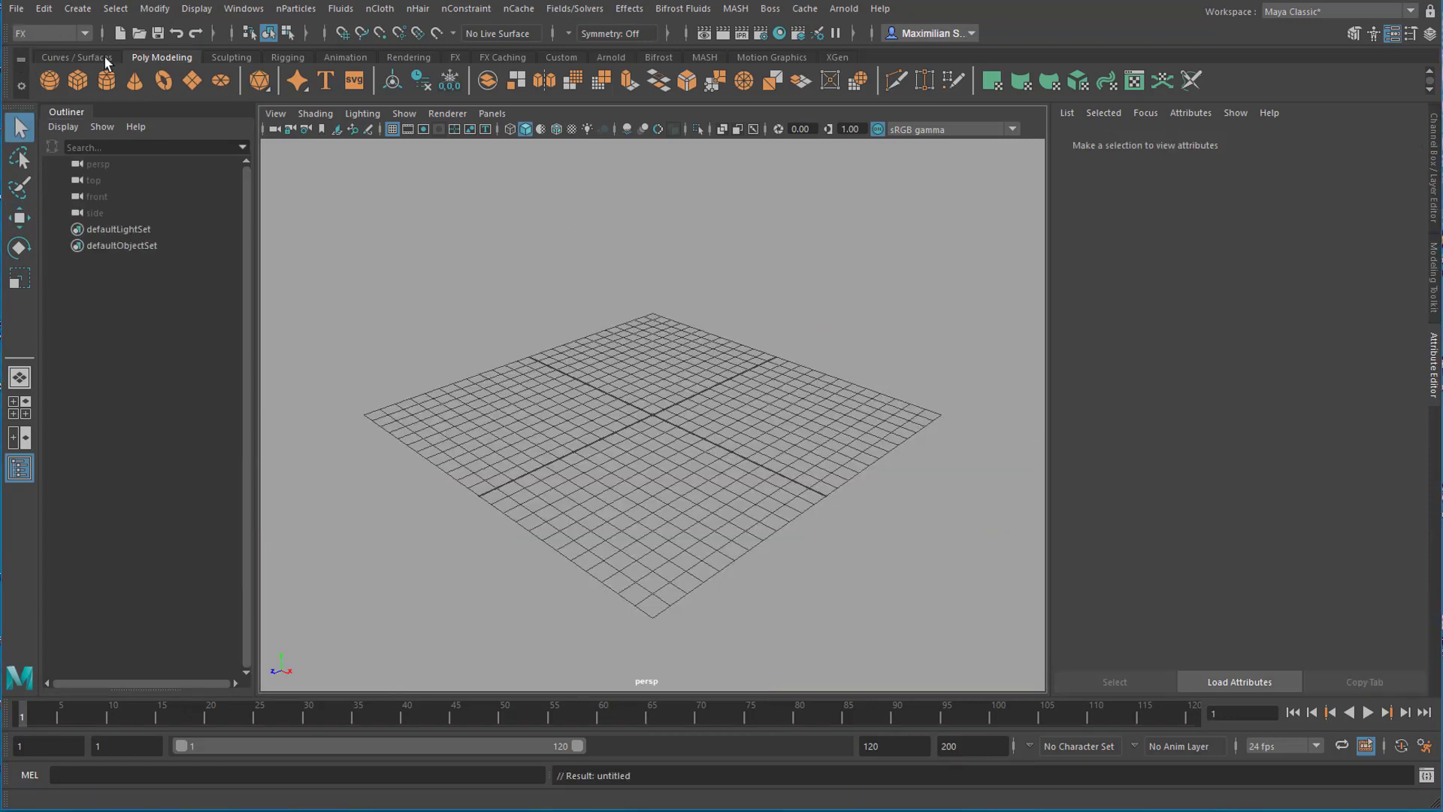
# Import the procedural_cloud example from the Volumes category of the Bifrost Browser
pyautogui.click(246, 11)
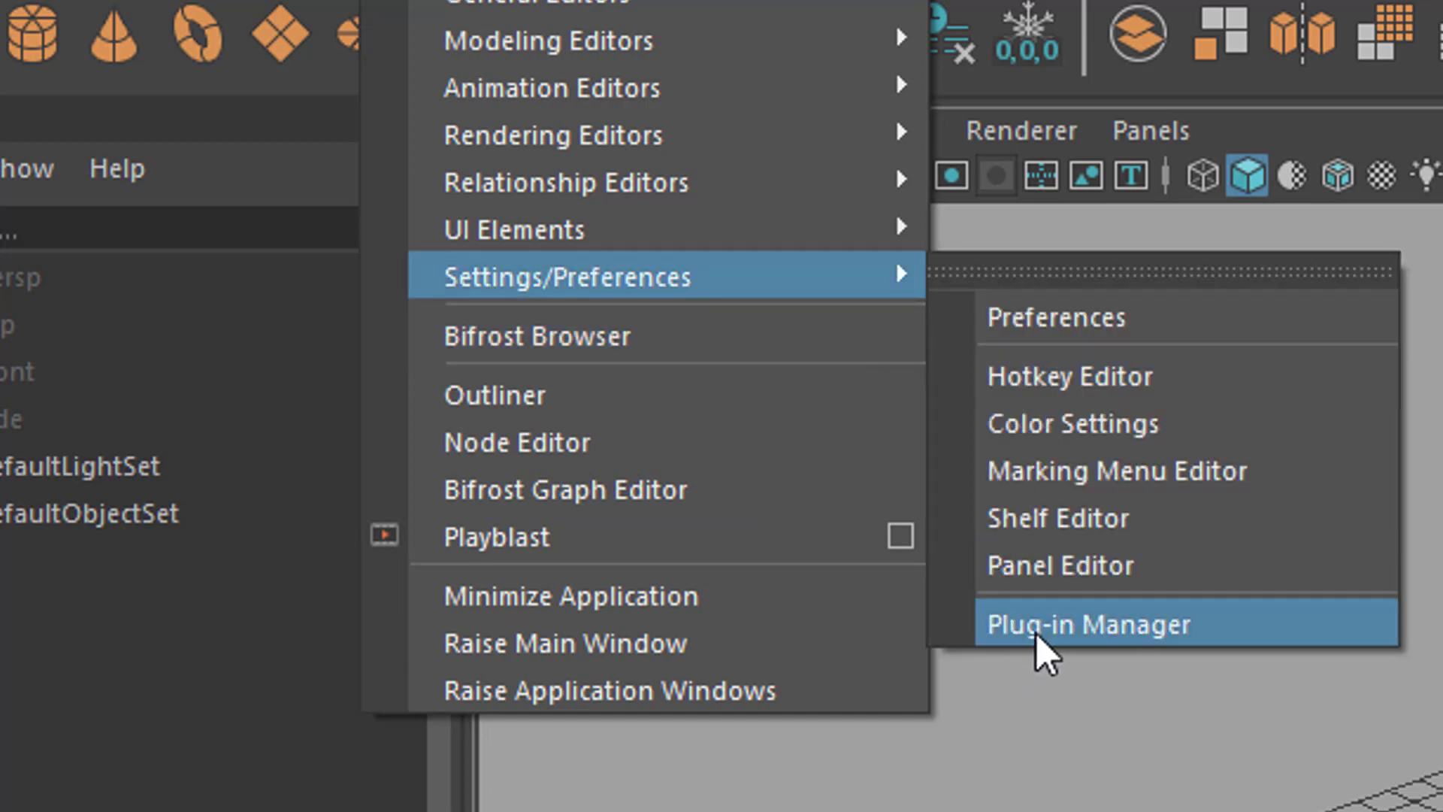
pyautogui.click(619, 345)
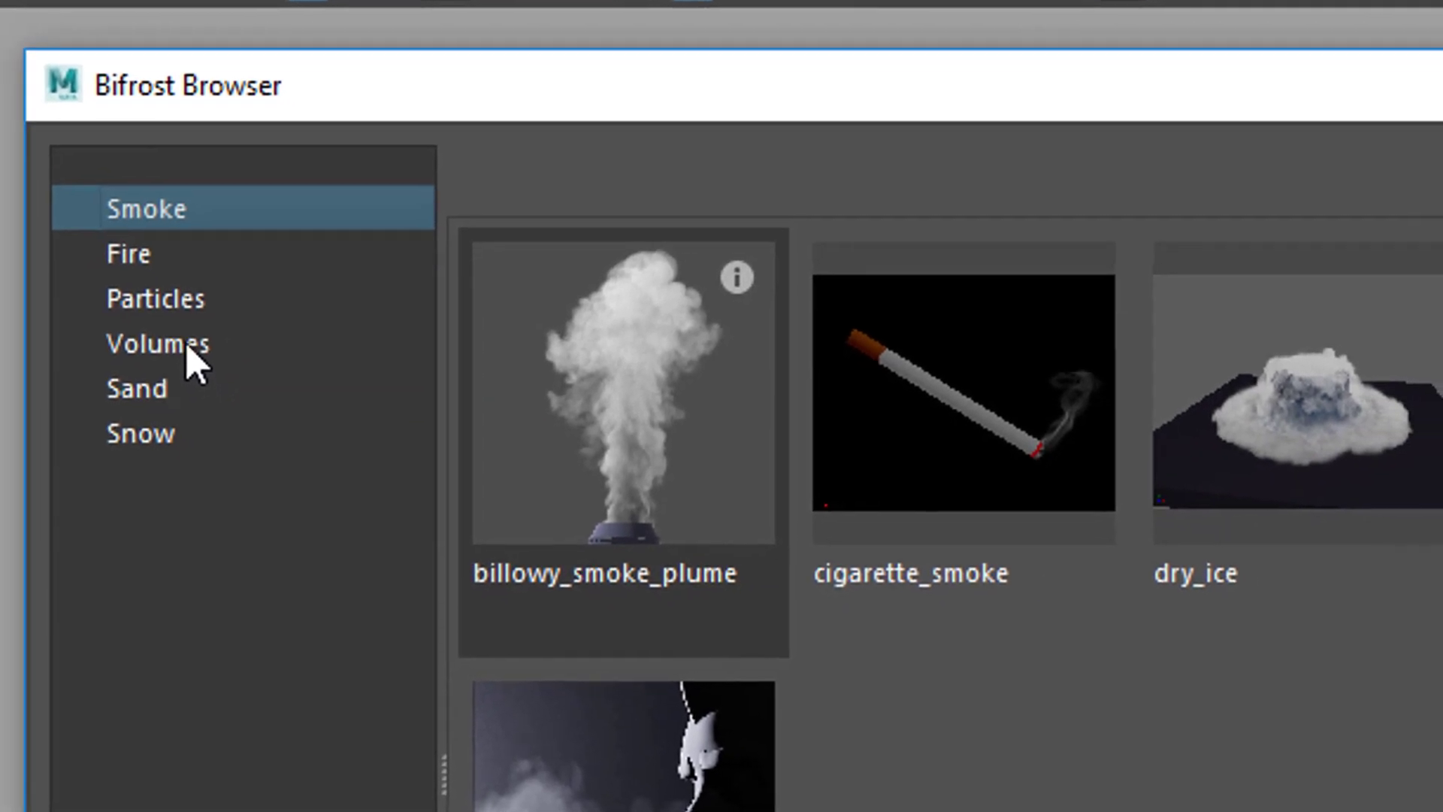
pyautogui.click(190, 347)
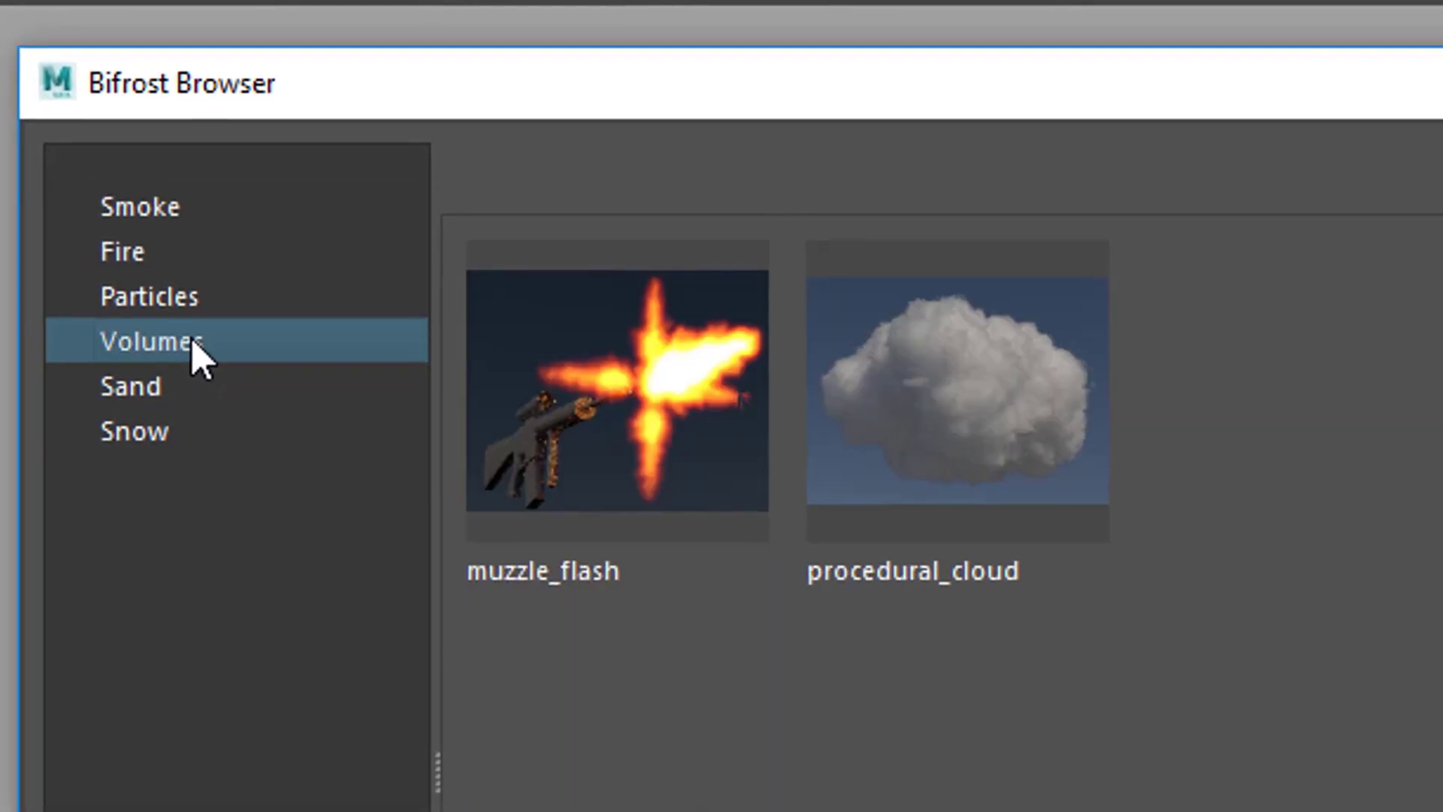
pyautogui.doubleClick(954, 415)
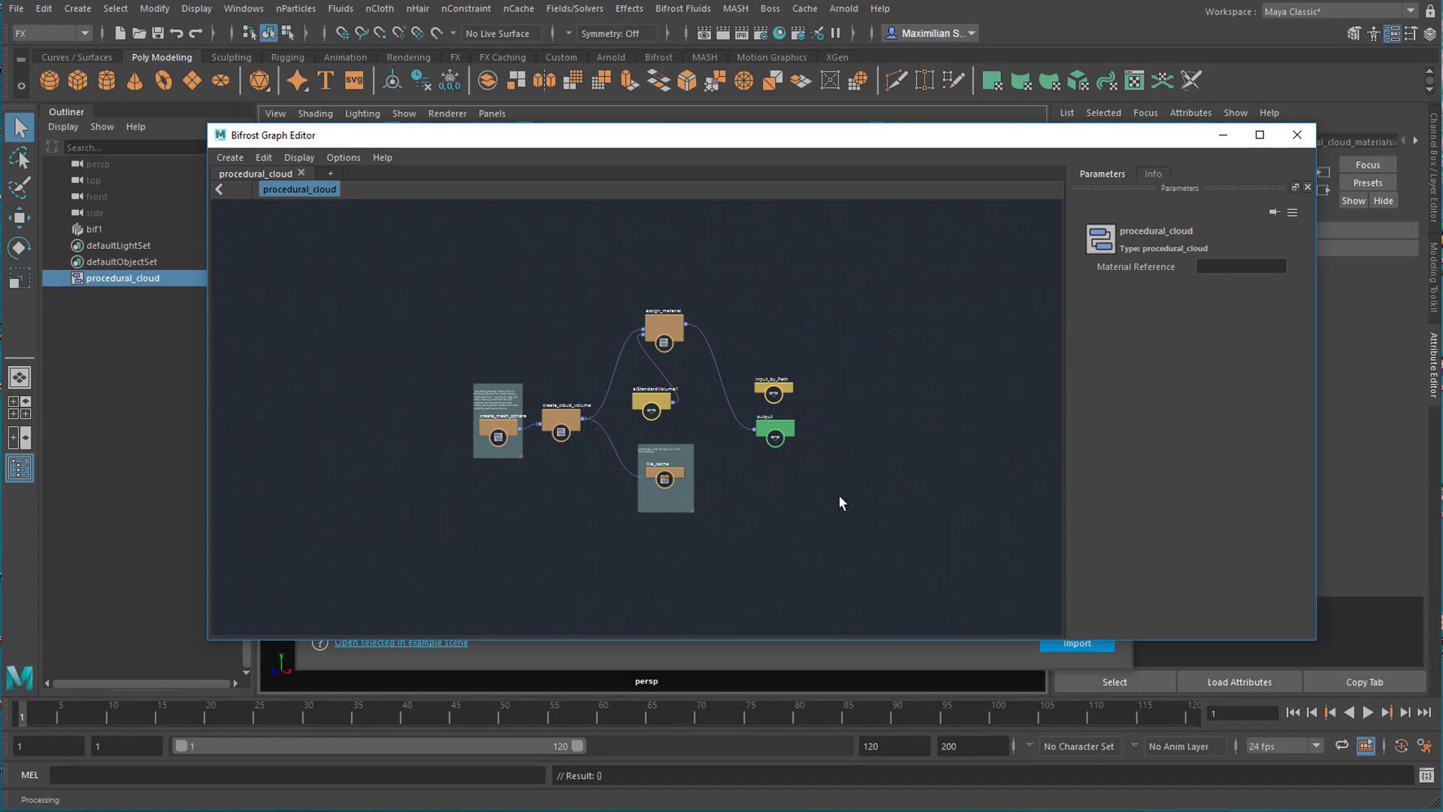
# In the procedural_cloud graph, reposition the create_cloud_volume and aiStandardVolume1 nodes and delete the file_cache and Input_by_Path nodes
pyautogui.scroll(3, 819, 436)
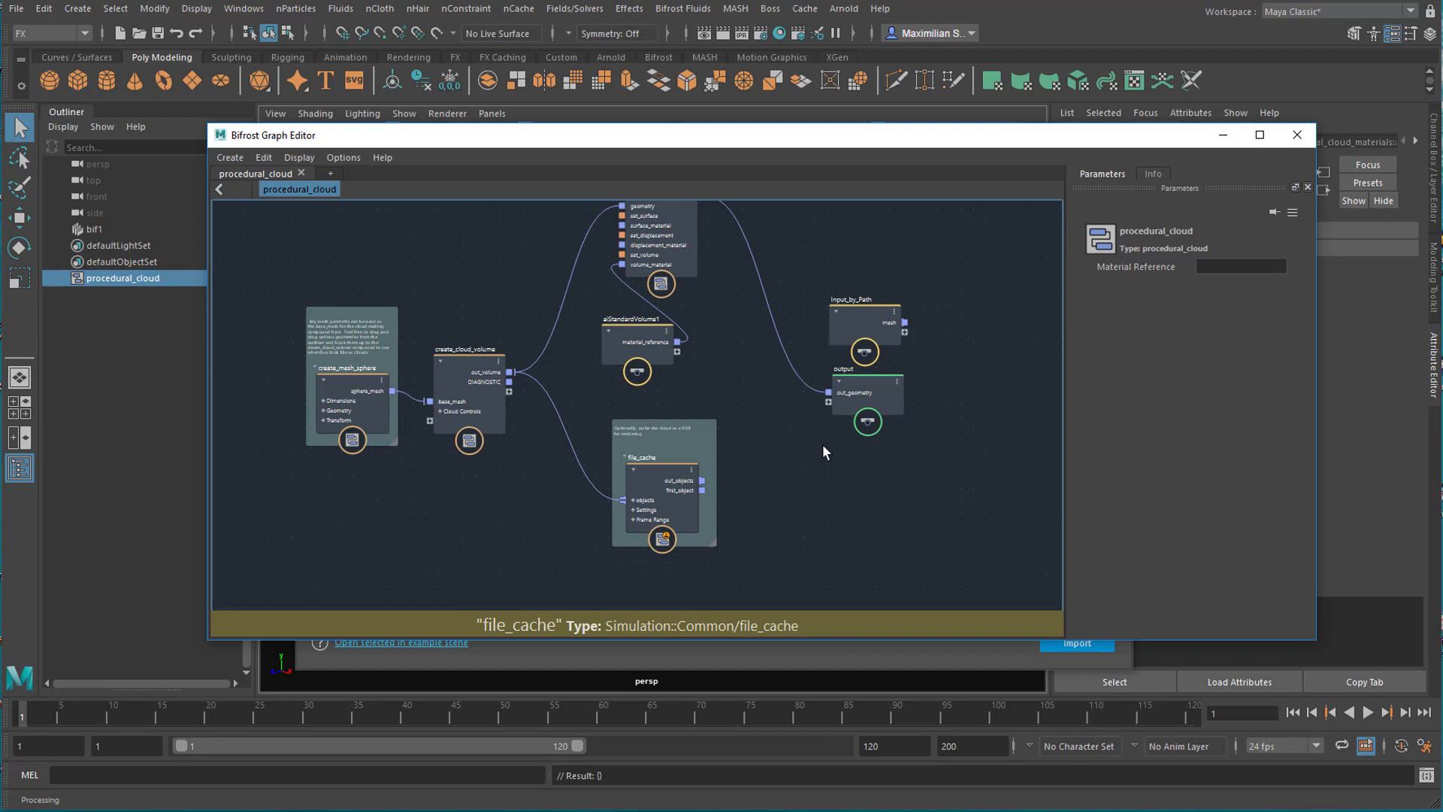
pyautogui.moveTo(788, 410); pyautogui.dragTo(844, 467, button='middle')
pyautogui.scroll(2, 797, 451)
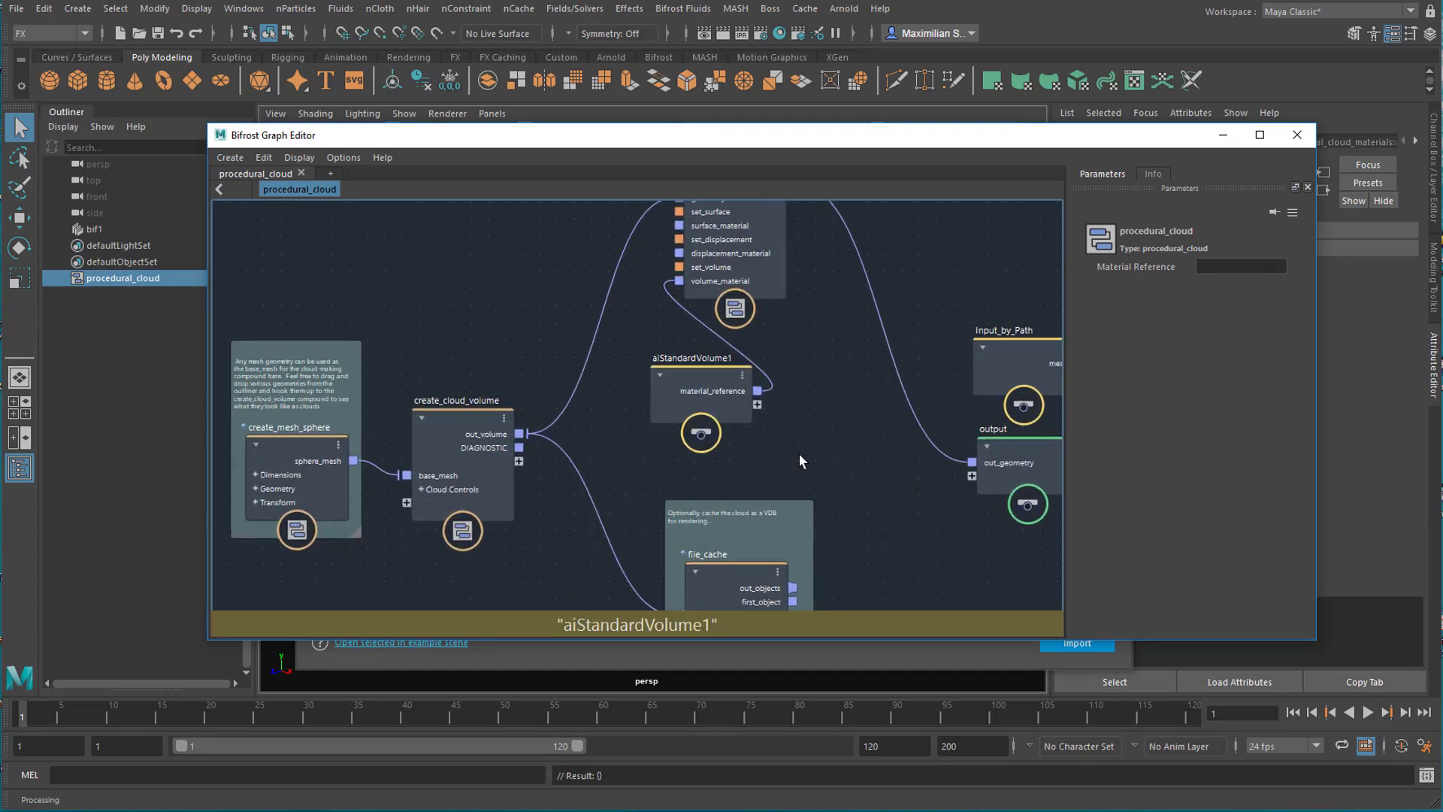
pyautogui.moveTo(607, 430); pyautogui.dragTo(633, 455, button='middle')
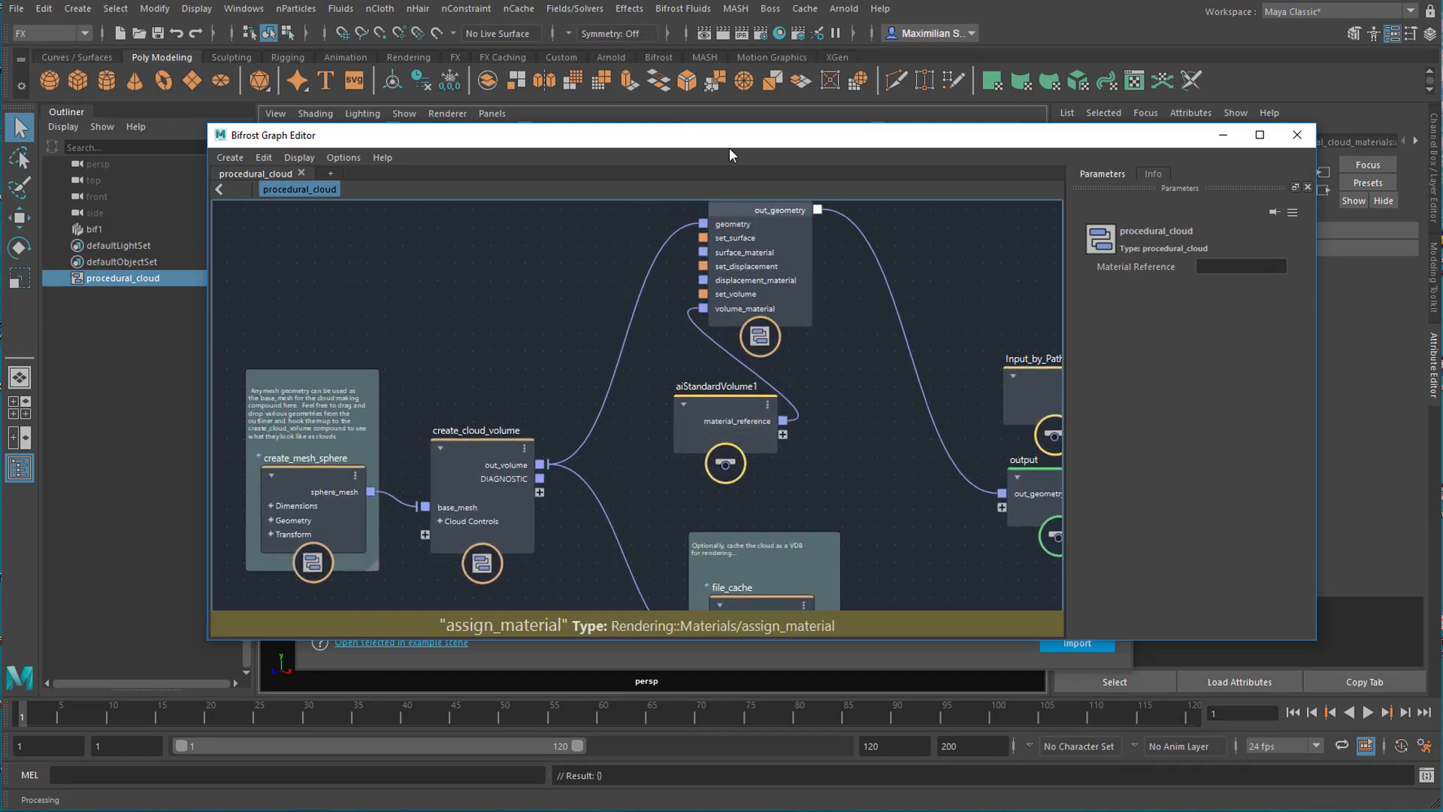
pyautogui.moveTo(741, 135); pyautogui.dragTo(778, 23)
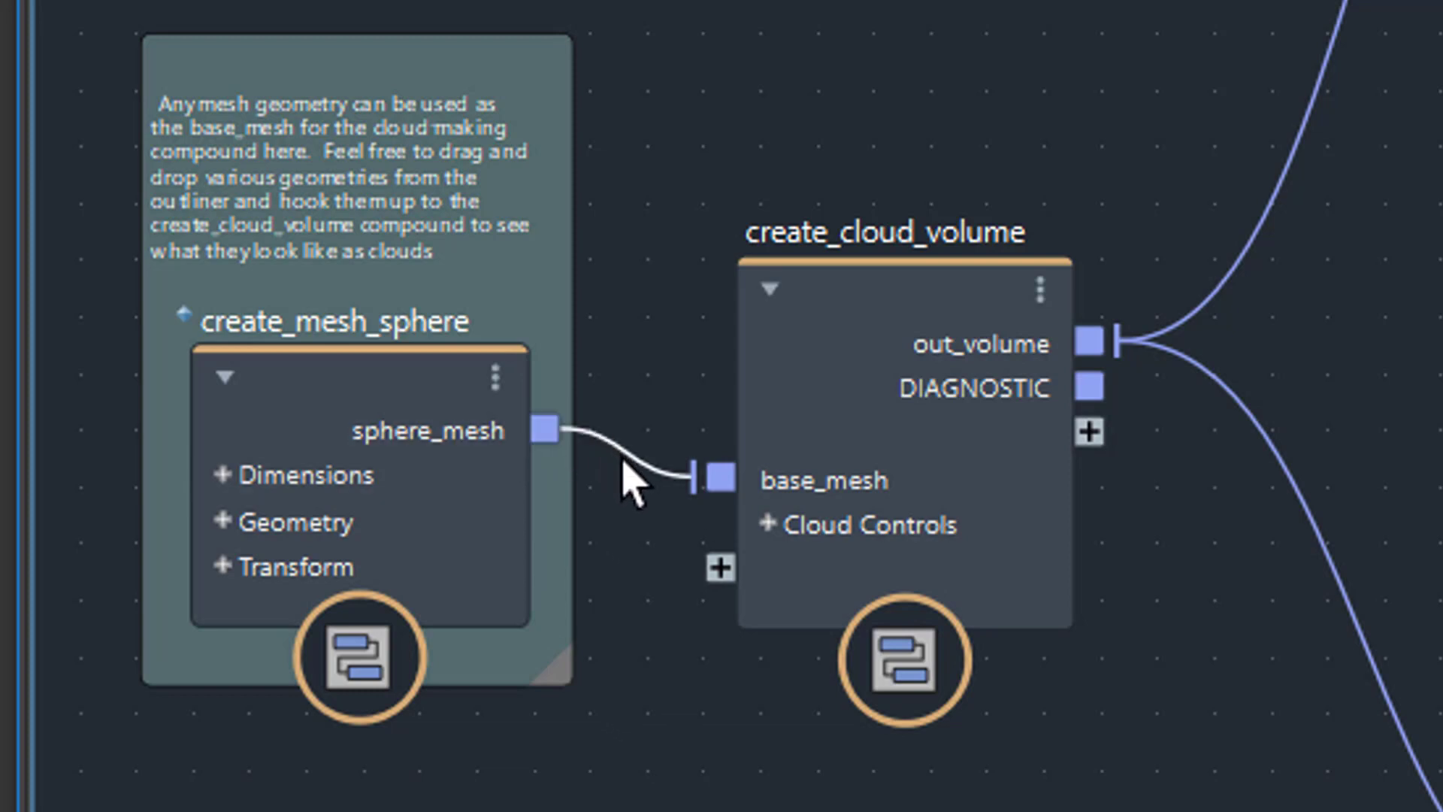
pyautogui.moveTo(909, 283); pyautogui.dragTo(1017, 128)
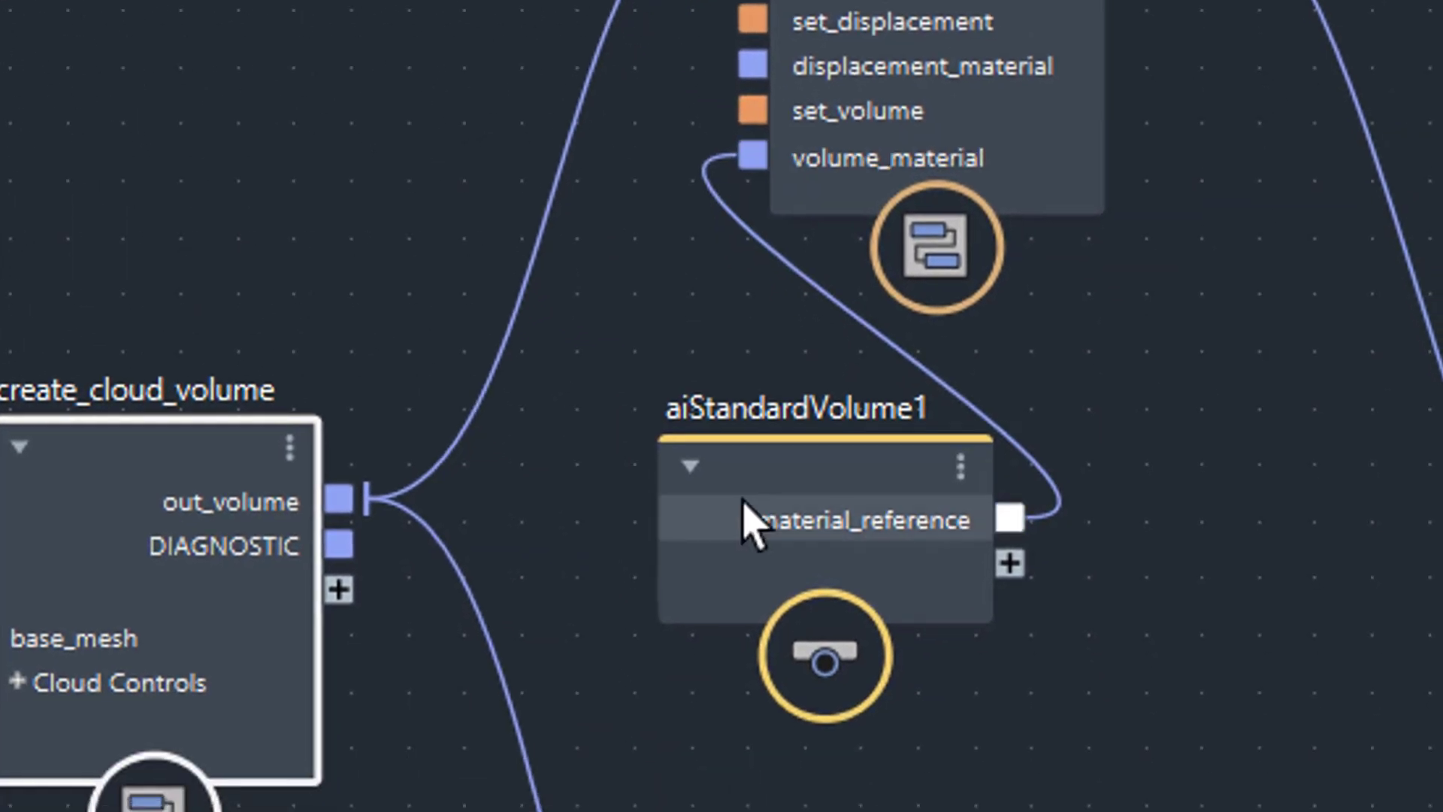
pyautogui.moveTo(834, 459); pyautogui.dragTo(711, 500)
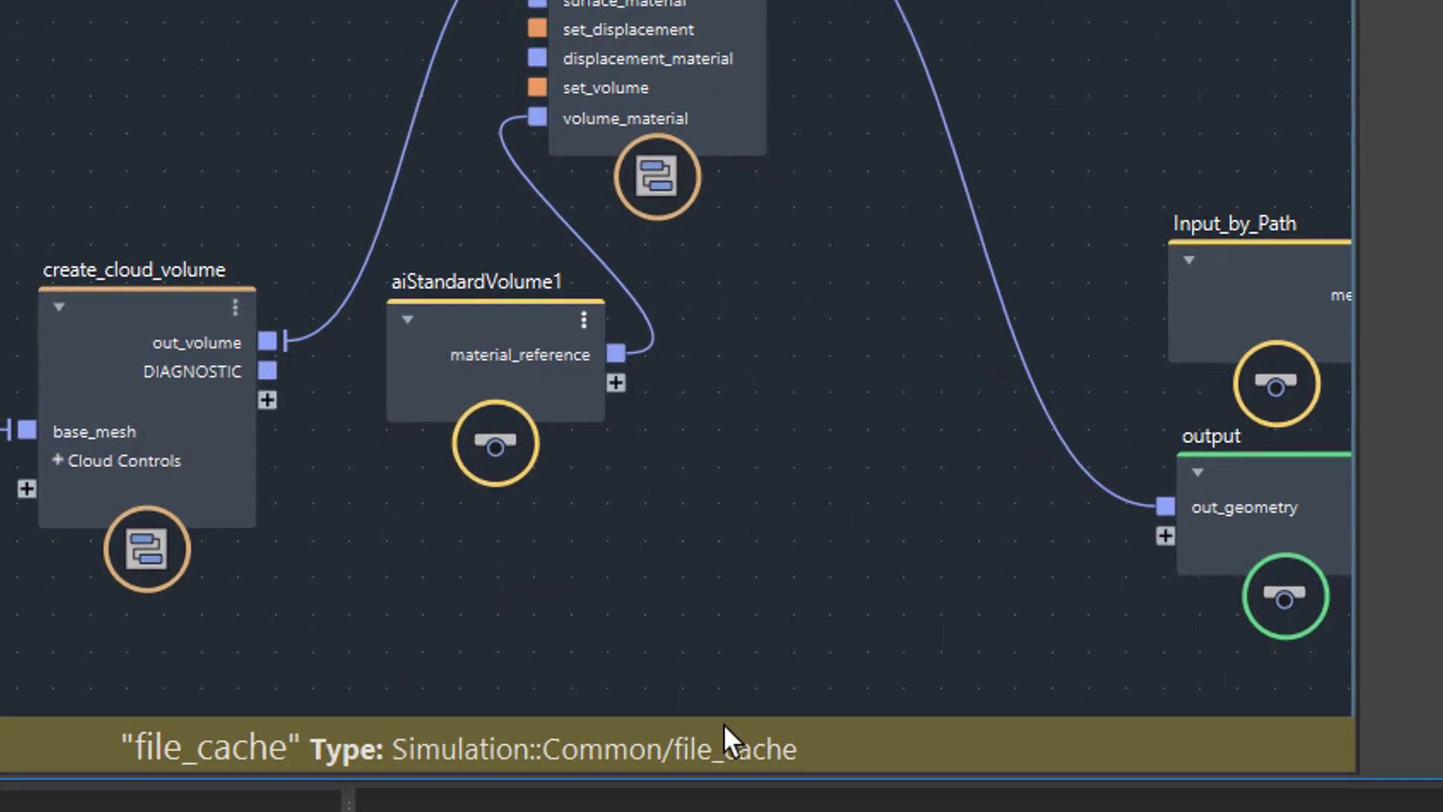
pyautogui.click(1288, 245)
pyautogui.press('Delete')
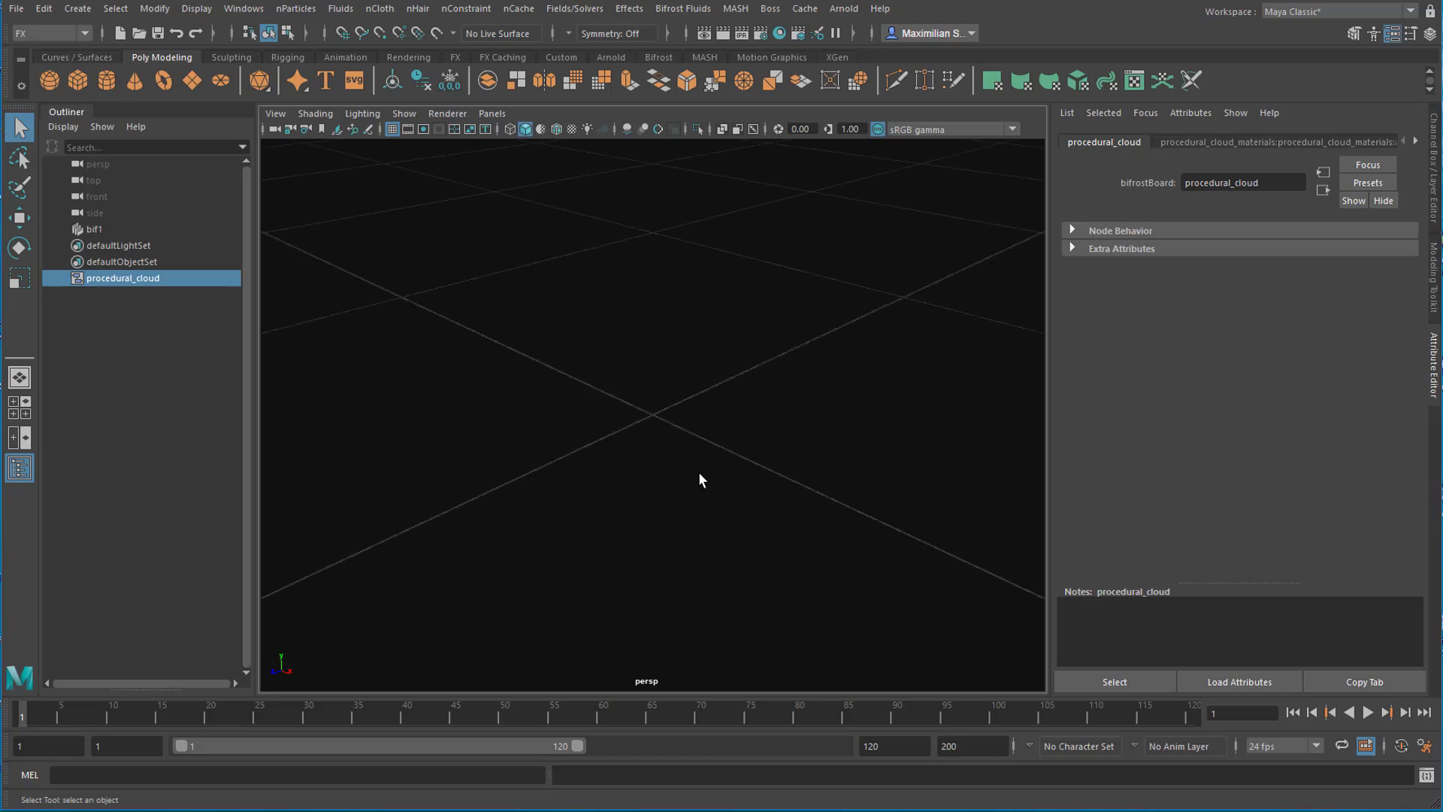
# Frame the whole procedural cloud in the perspective view to inspect its volume
pyautogui.moveTo(699, 425)
pyautogui.keyDown('alt'); pyautogui.mouseDown()
pyautogui.moveTo(696, 483)
pyautogui.moveTo(700, 454)
pyautogui.mouseUp(); pyautogui.keyUp('alt')
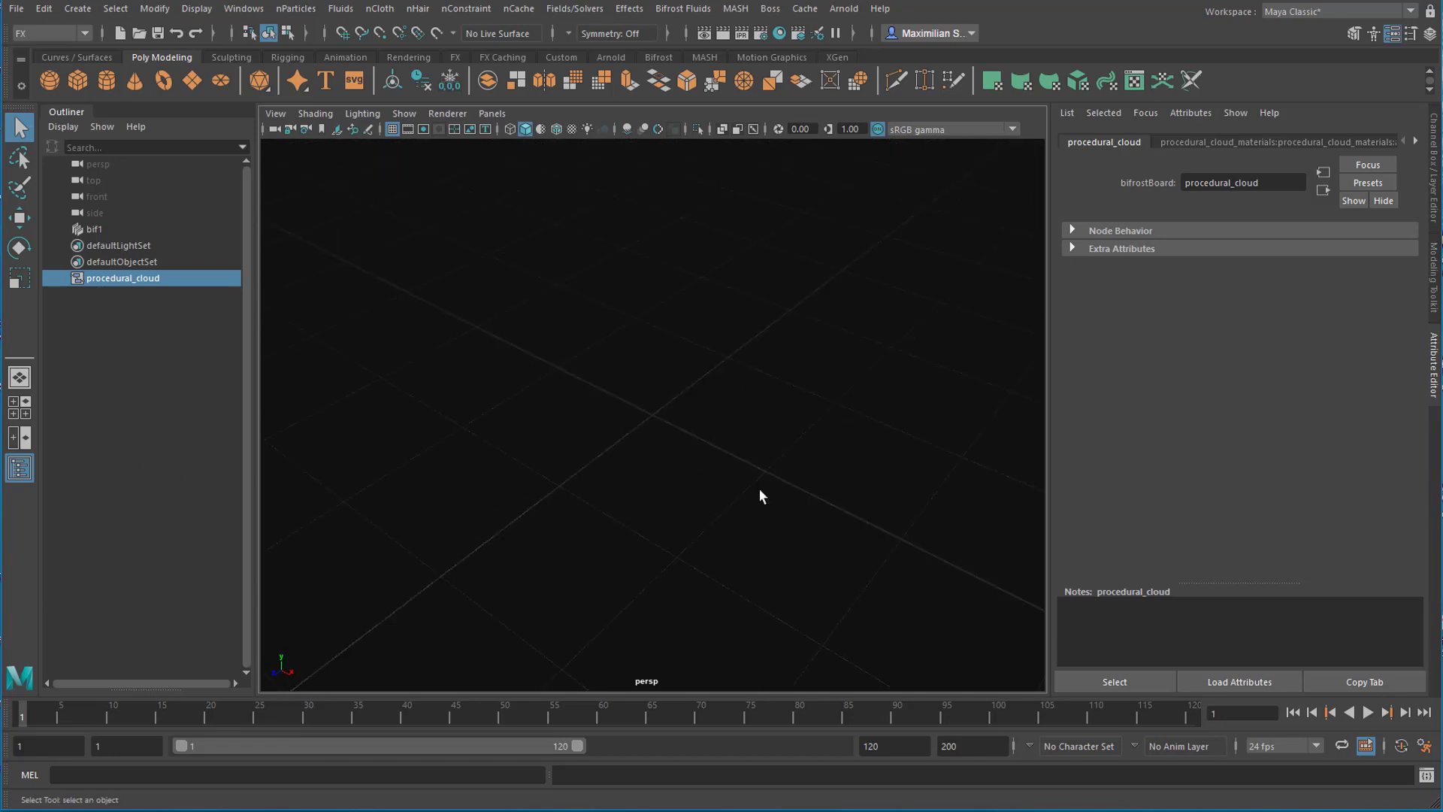
pyautogui.keyDown('alt'); pyautogui.moveTo(809, 470); pyautogui.dragTo(391, 532, button='right'); pyautogui.keyUp('alt')
pyautogui.moveTo(588, 550)
pyautogui.keyDown('alt'); pyautogui.mouseDown(button='right')
pyautogui.moveTo(651, 538)
pyautogui.moveTo(633, 551)
pyautogui.mouseUp(button='right'); pyautogui.keyUp('alt')
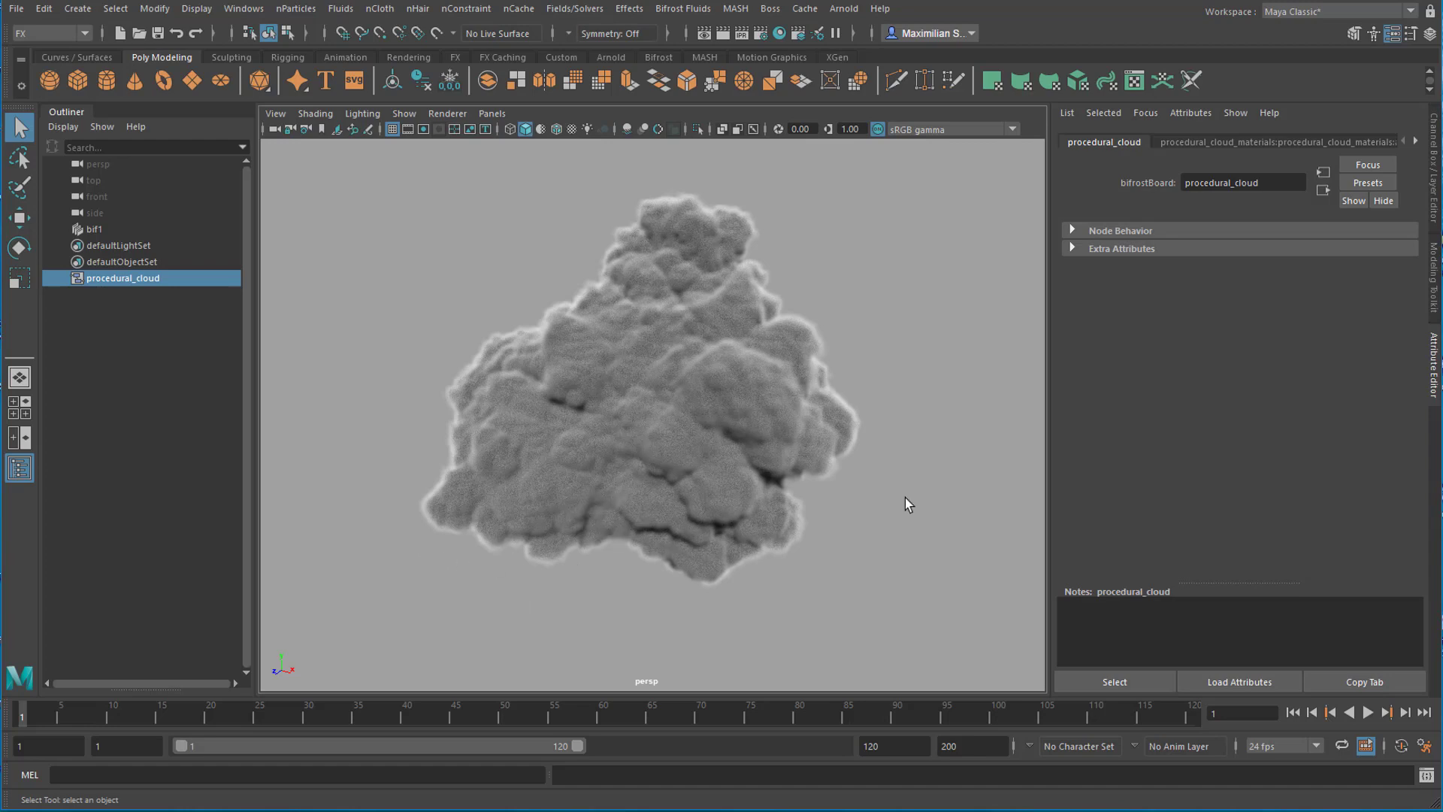
# Open the procedural_cloud graph of bif1 and delete the create_mesh_sphere node together with its note
pyautogui.moveTo(714, 521)
pyautogui.keyDown('alt'); pyautogui.mouseDown()
pyautogui.moveTo(541, 525)
pyautogui.moveTo(484, 451)
pyautogui.moveTo(563, 499)
pyautogui.moveTo(776, 525)
pyautogui.moveTo(724, 540)
pyautogui.mouseUp(); pyautogui.keyUp('alt')
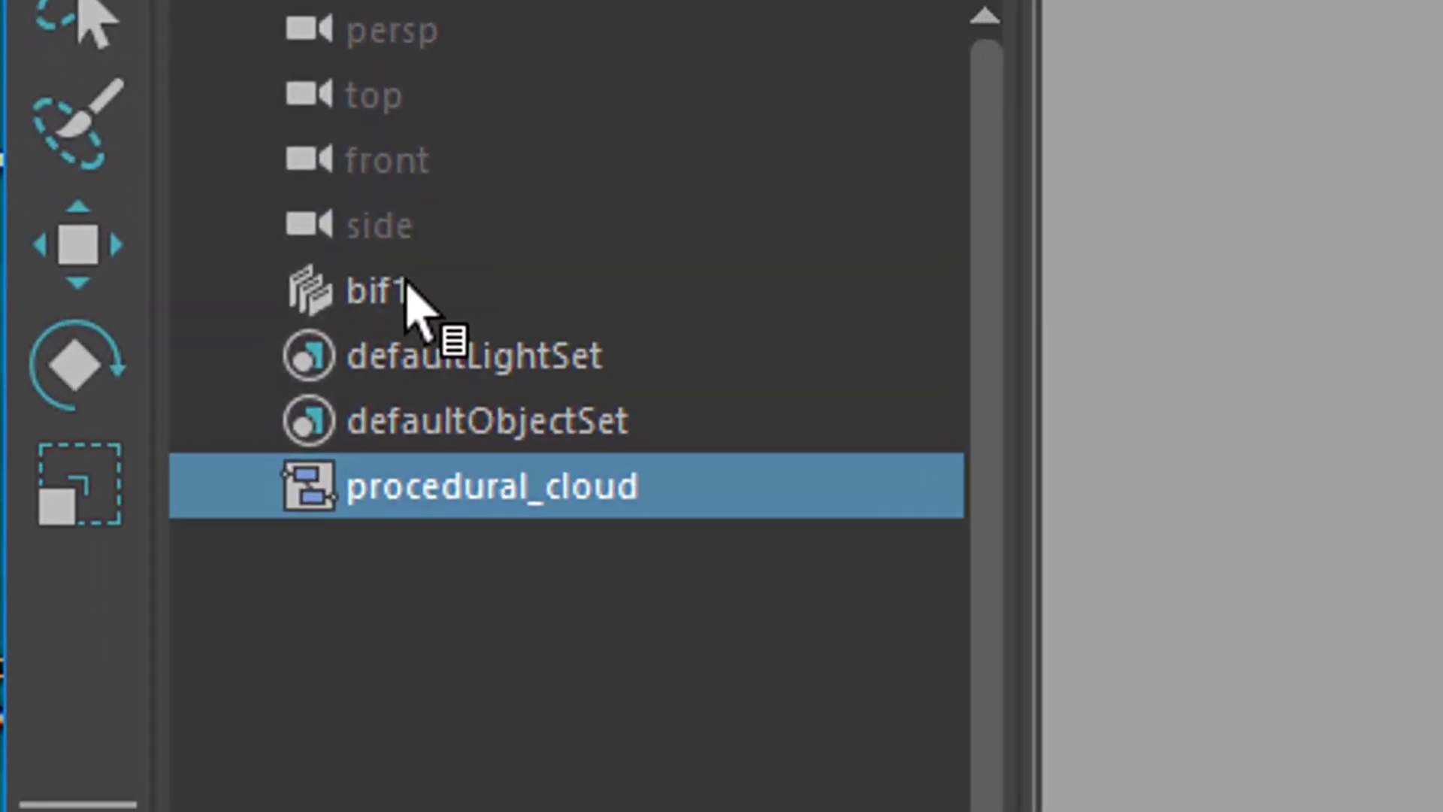
pyautogui.click(402, 292)
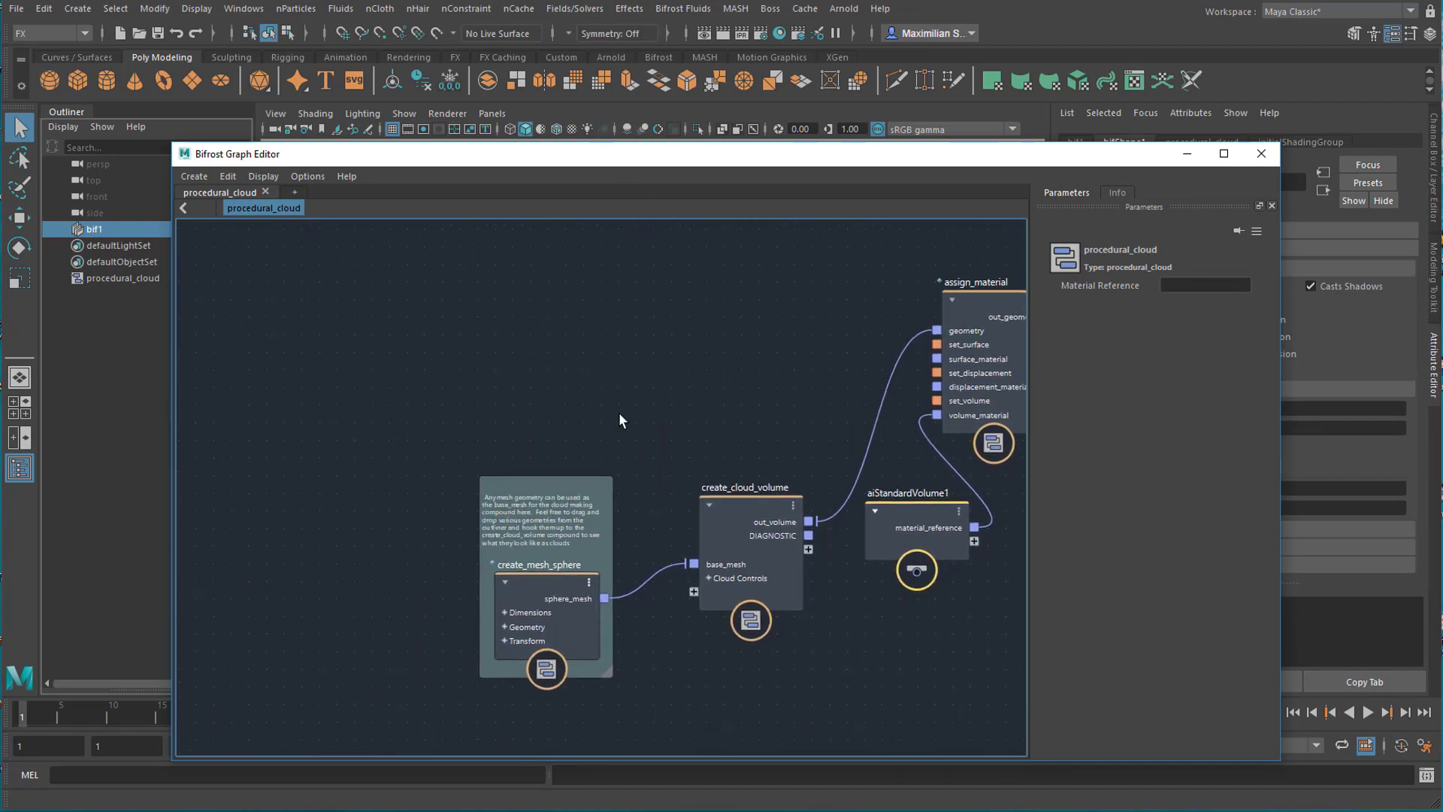
pyautogui.scroll(3, 635, 506)
pyautogui.moveTo(671, 515); pyautogui.dragTo(660, 396, button='middle')
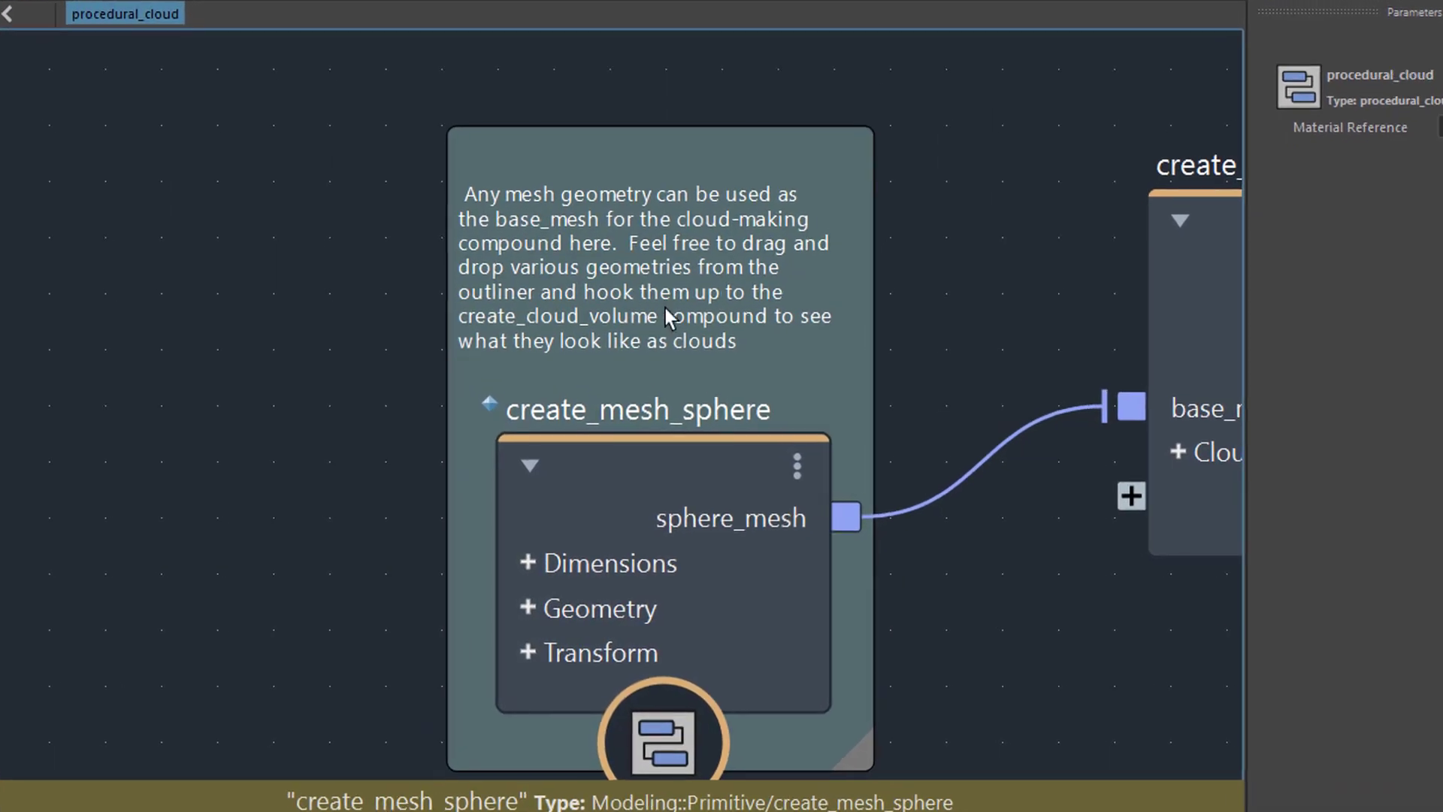
pyautogui.click(810, 105)
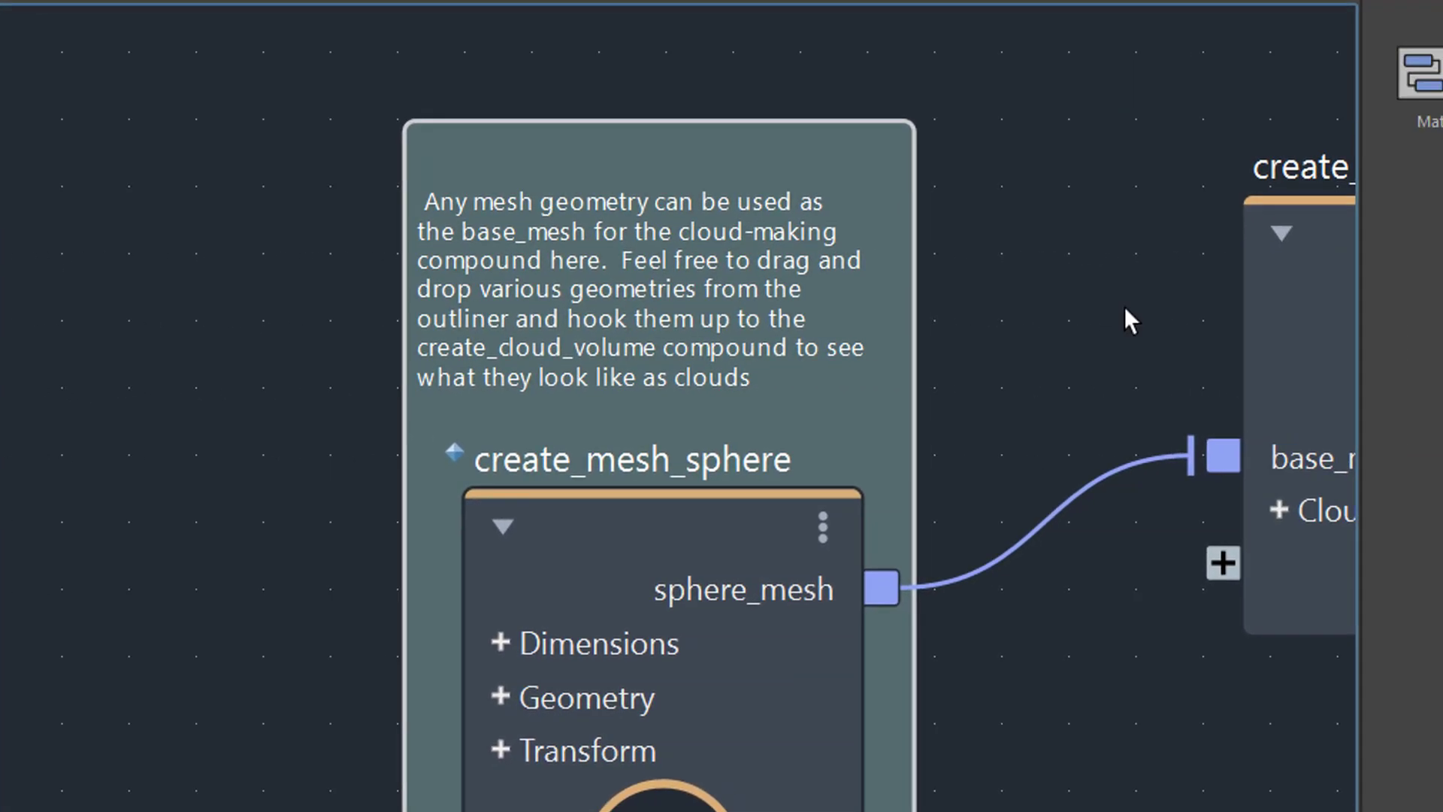
pyautogui.moveTo(985, 309); pyautogui.dragTo(587, 413, button='middle')
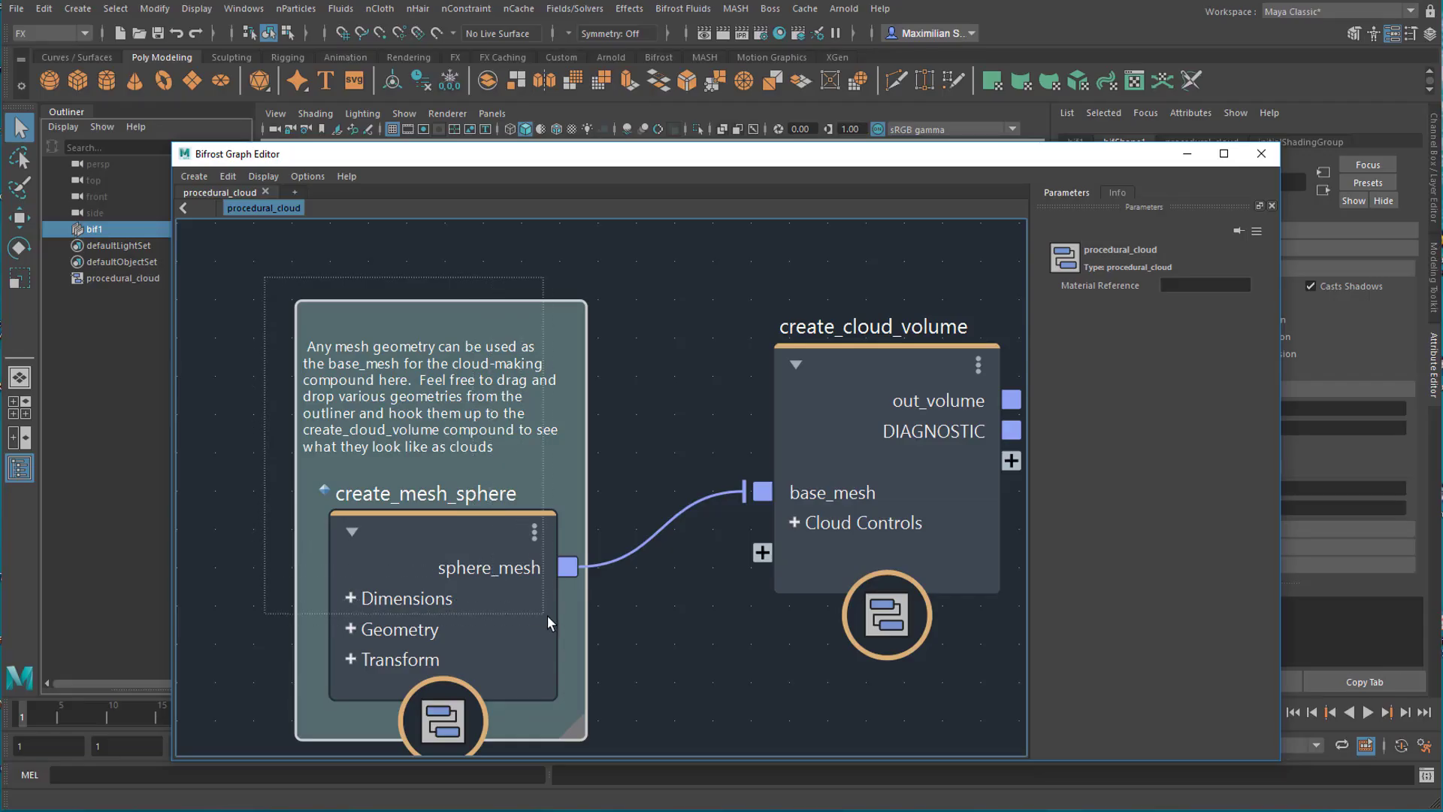
pyautogui.click(353, 624)
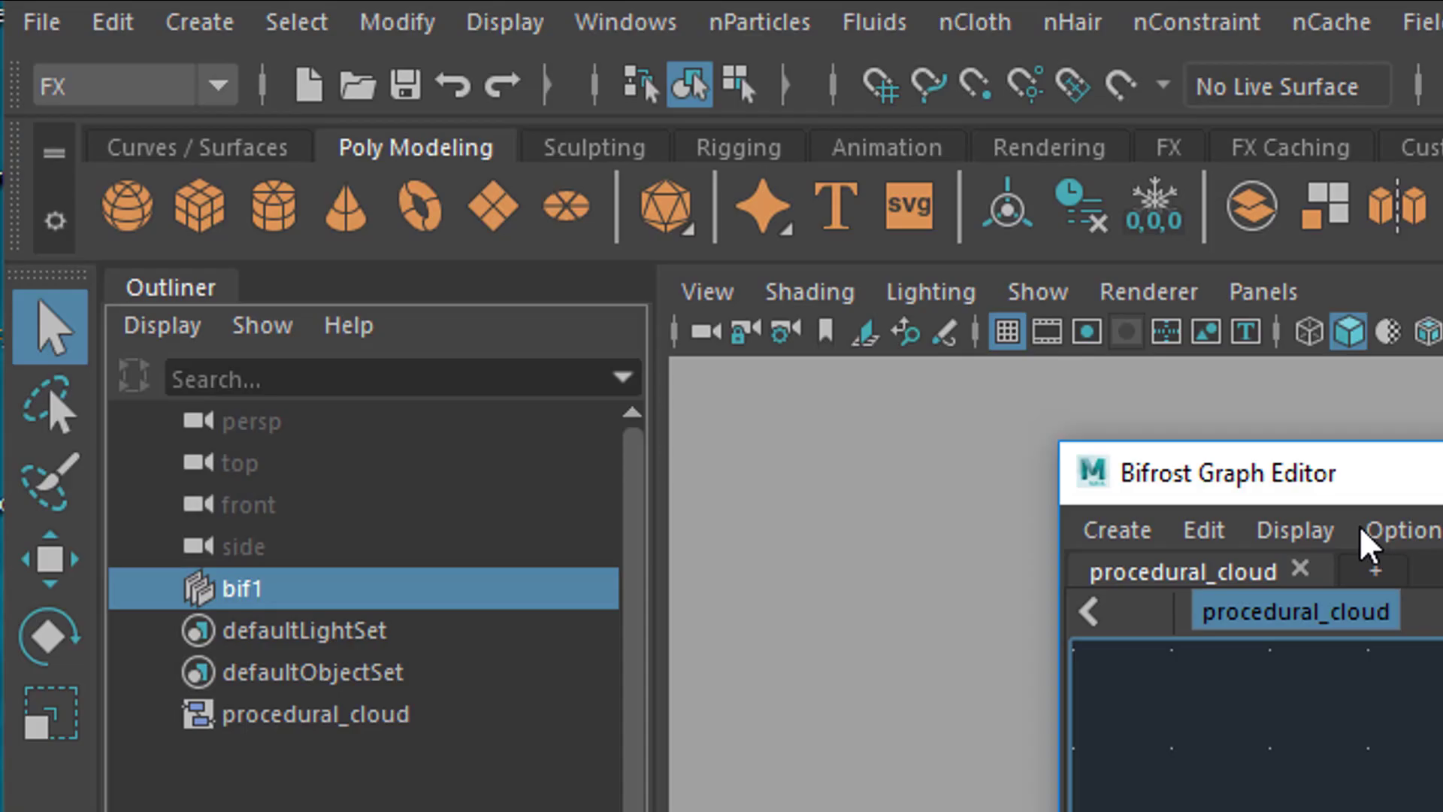
# Create a polygon torus and scale it up uniformly until it fills most of the perspective view
pyautogui.click(419, 205)
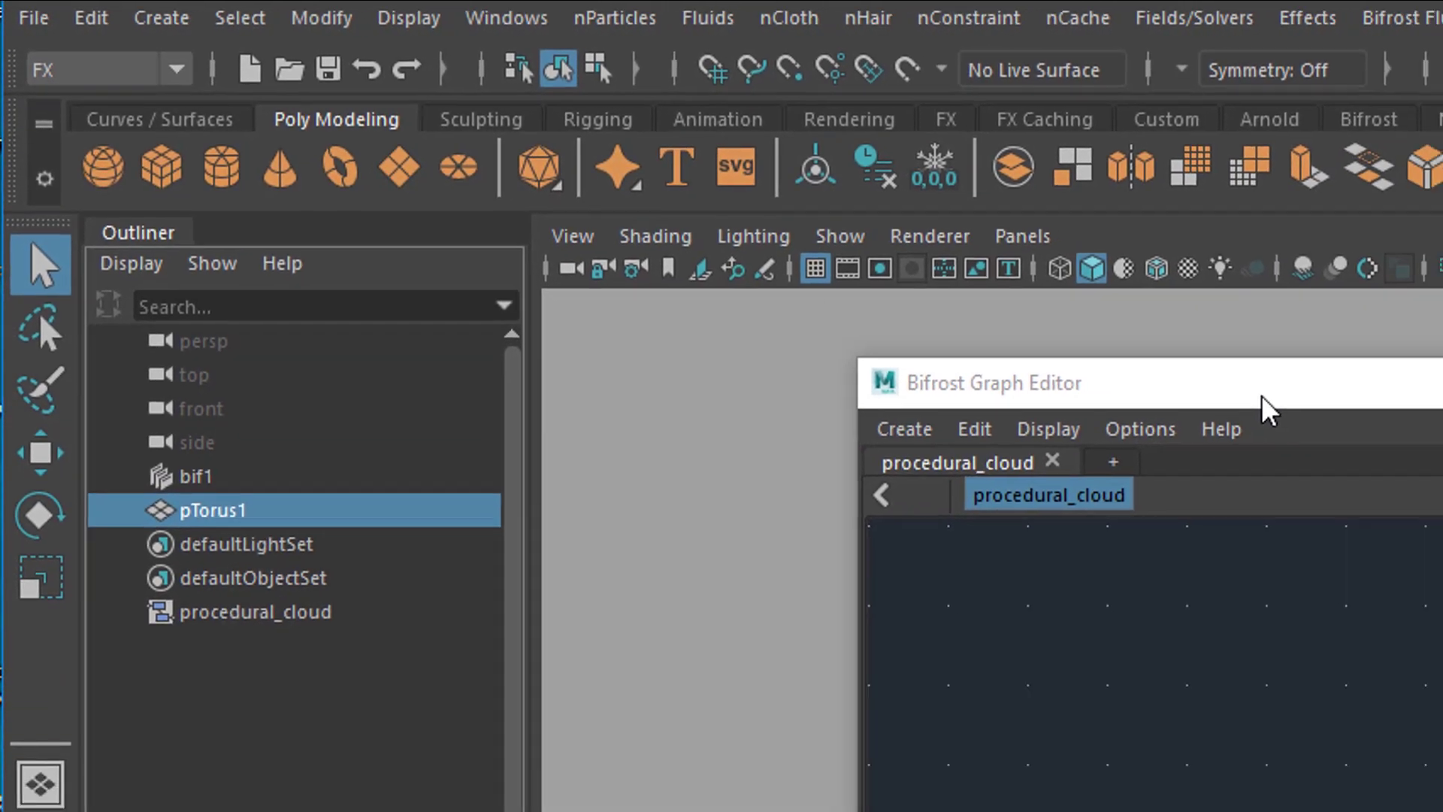
pyautogui.moveTo(1269, 410); pyautogui.dragTo(1432, 811)
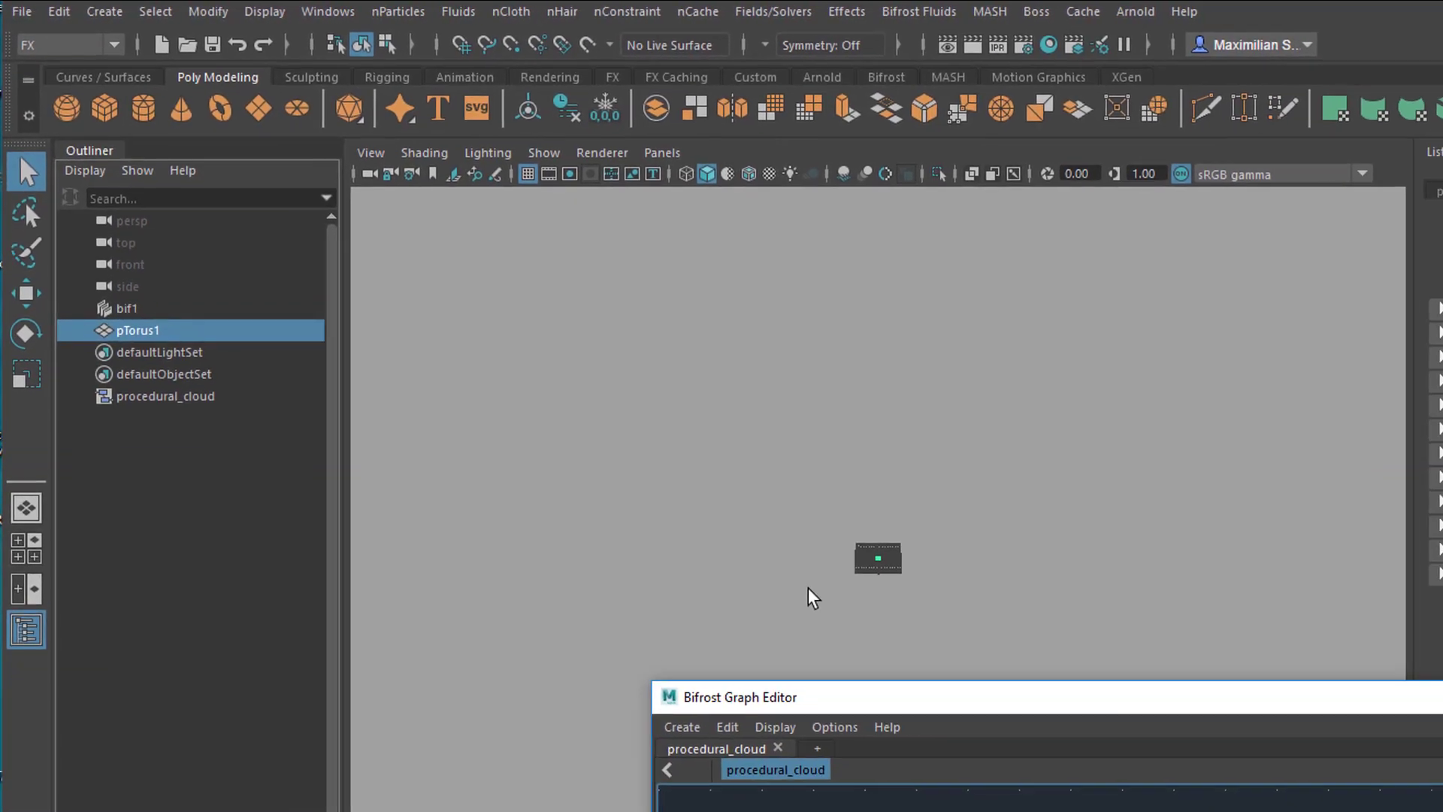
pyautogui.press('r')
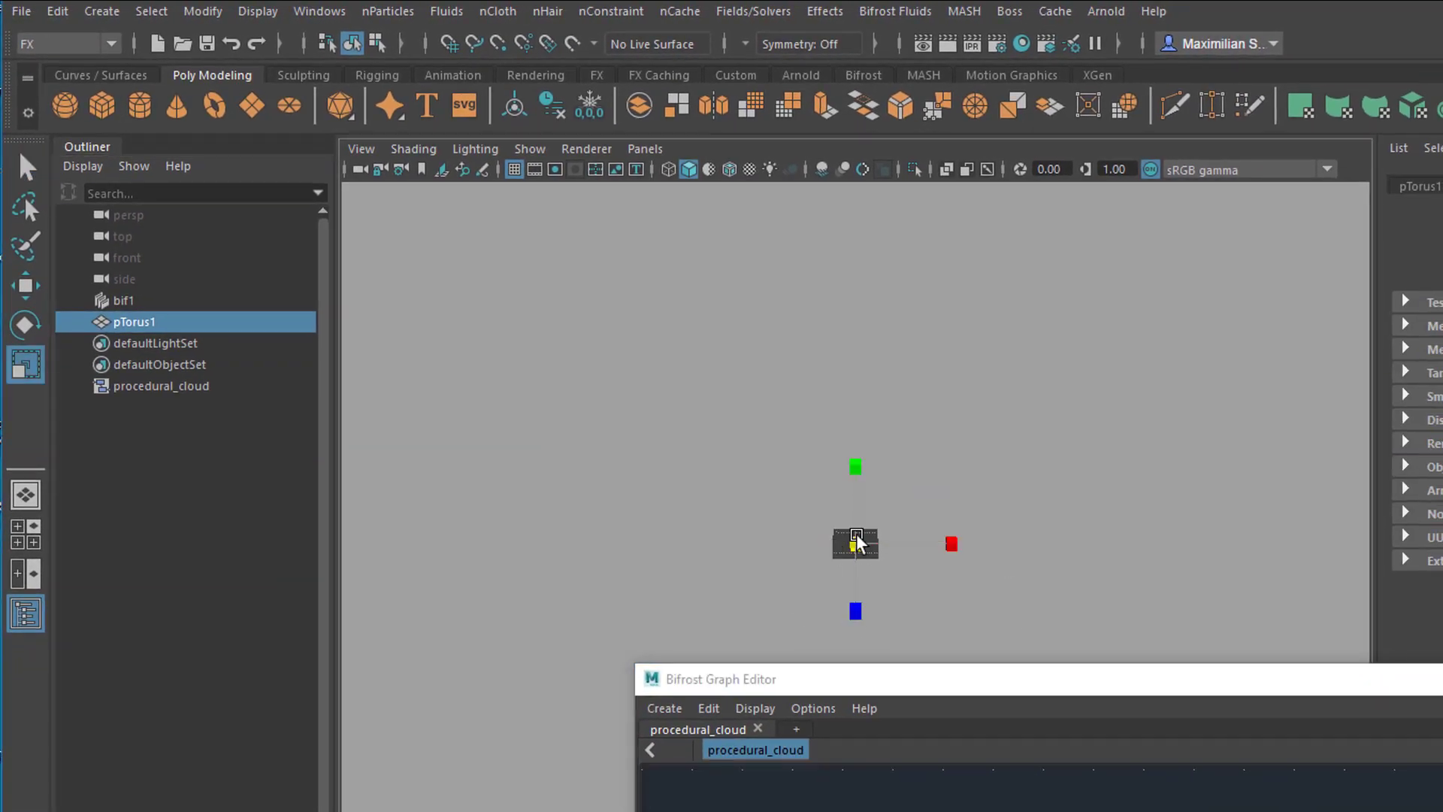
pyautogui.moveTo(856, 536); pyautogui.dragTo(1215, 519)
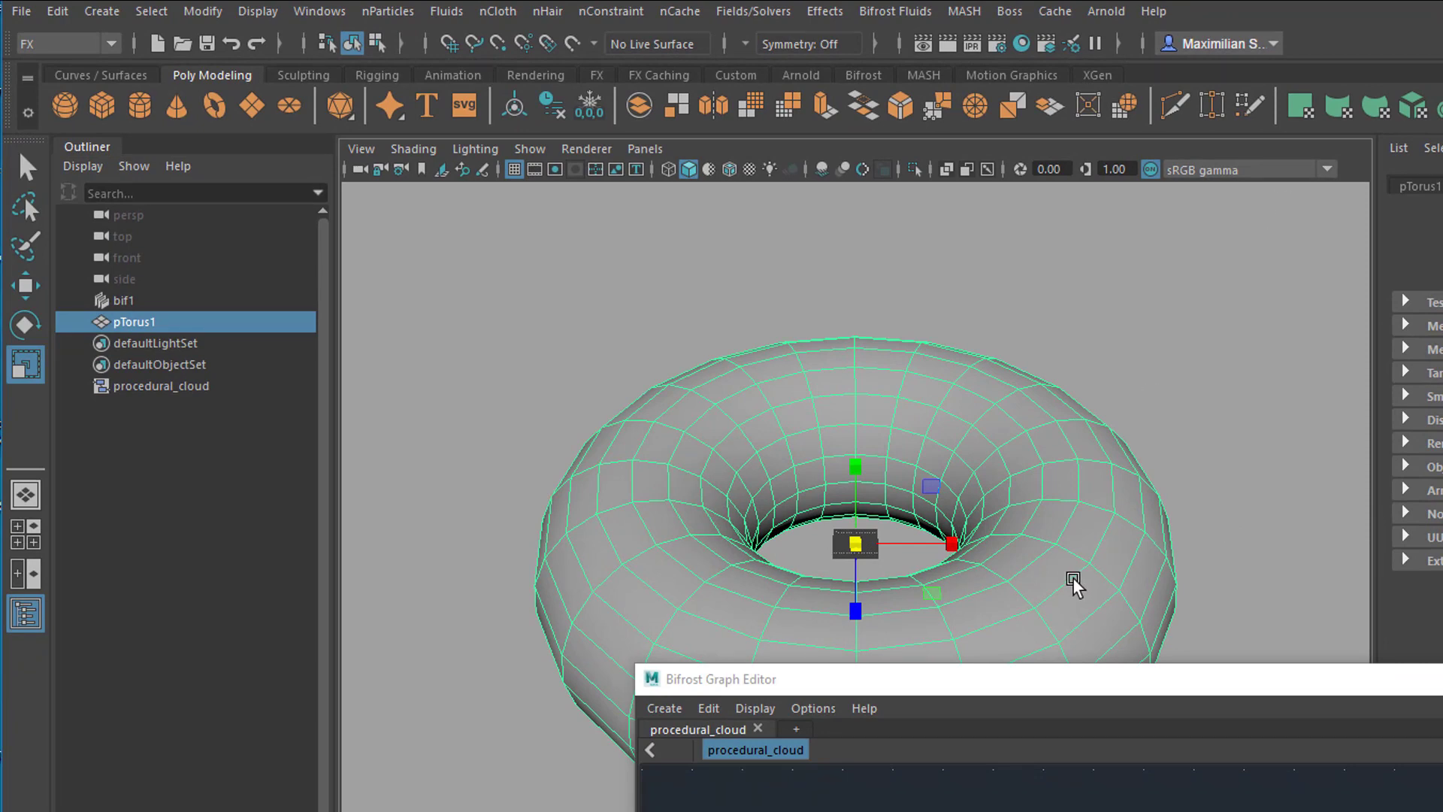
pyautogui.moveTo(986, 492)
pyautogui.keyDown('alt'); pyautogui.mouseDown()
pyautogui.moveTo(1007, 480)
pyautogui.moveTo(995, 487)
pyautogui.mouseUp(); pyautogui.keyUp('alt')
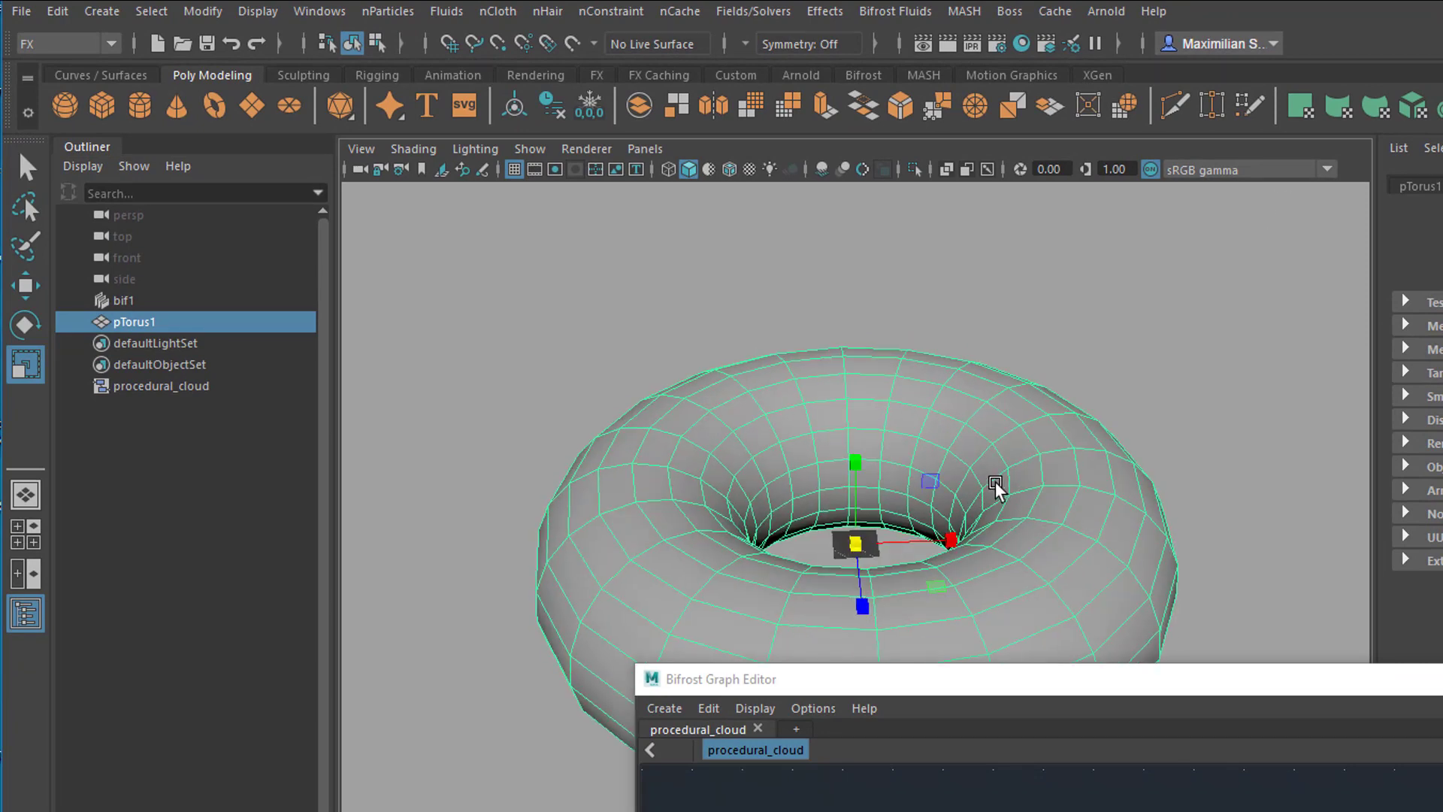
# Bring pTorus1 into the procedural_cloud graph and connect its mesh output to the base_mesh input of create_cloud_volume
pyautogui.moveTo(1210, 690); pyautogui.dragTo(1006, 292)
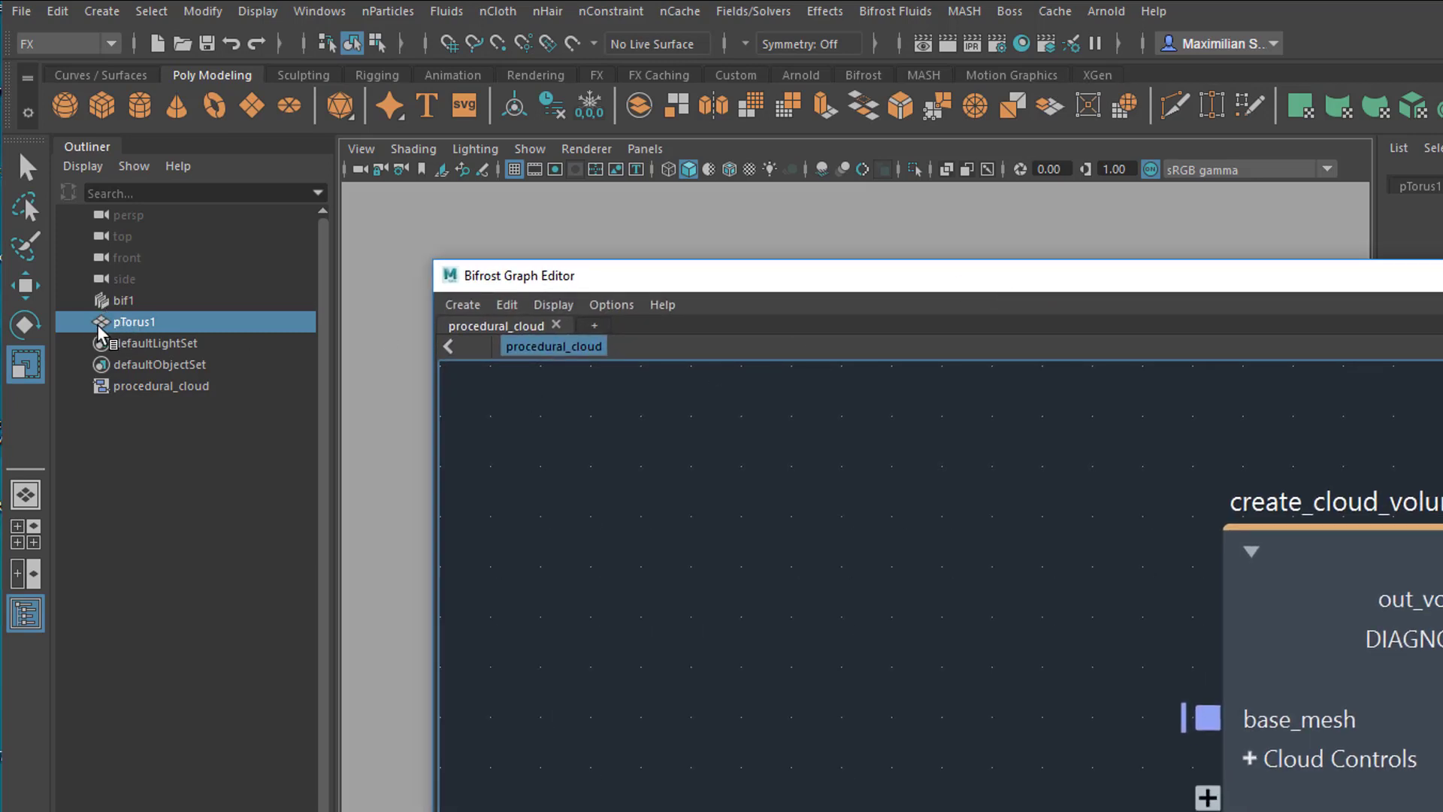
pyautogui.moveTo(106, 319); pyautogui.dragTo(605, 544)
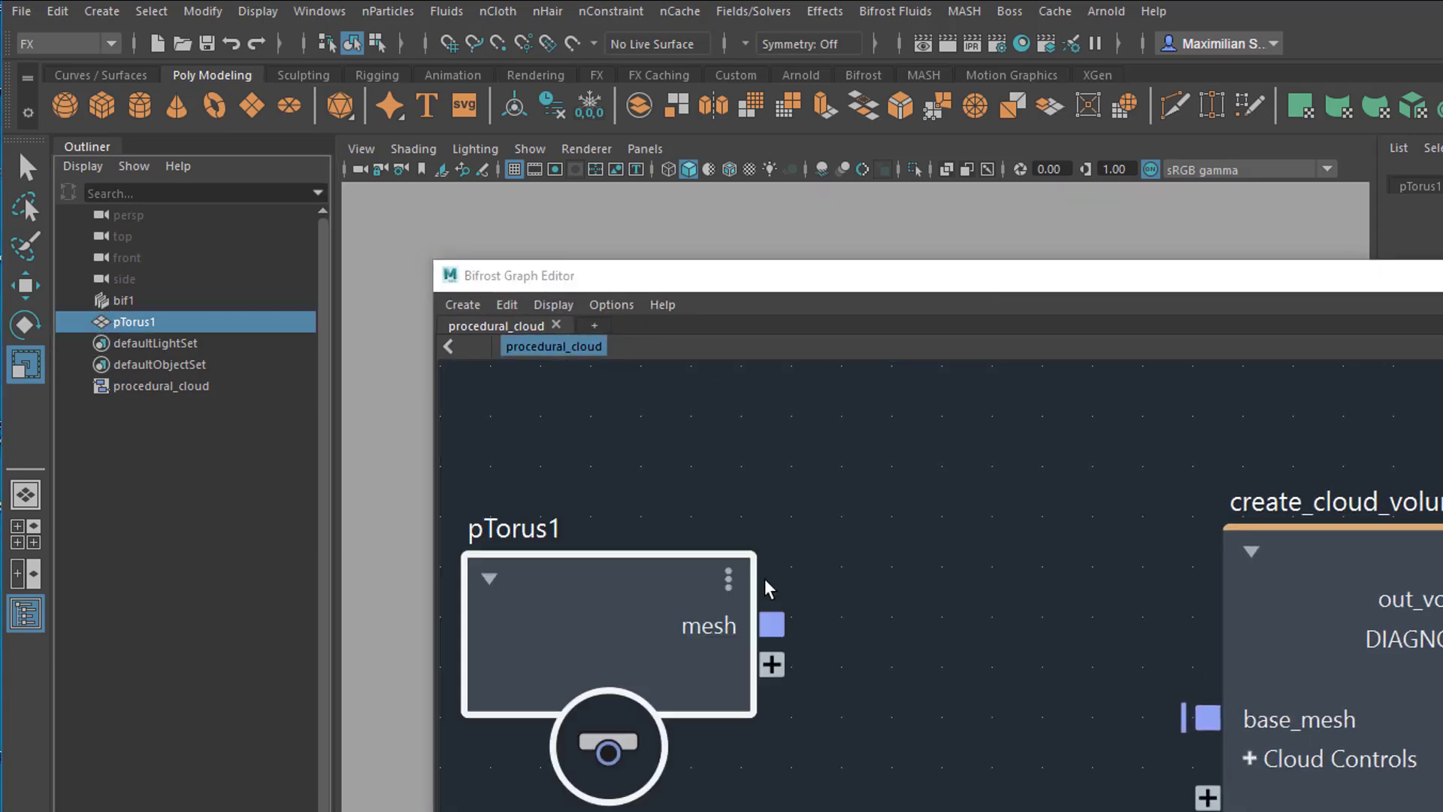
pyautogui.moveTo(984, 293); pyautogui.dragTo(710, 109)
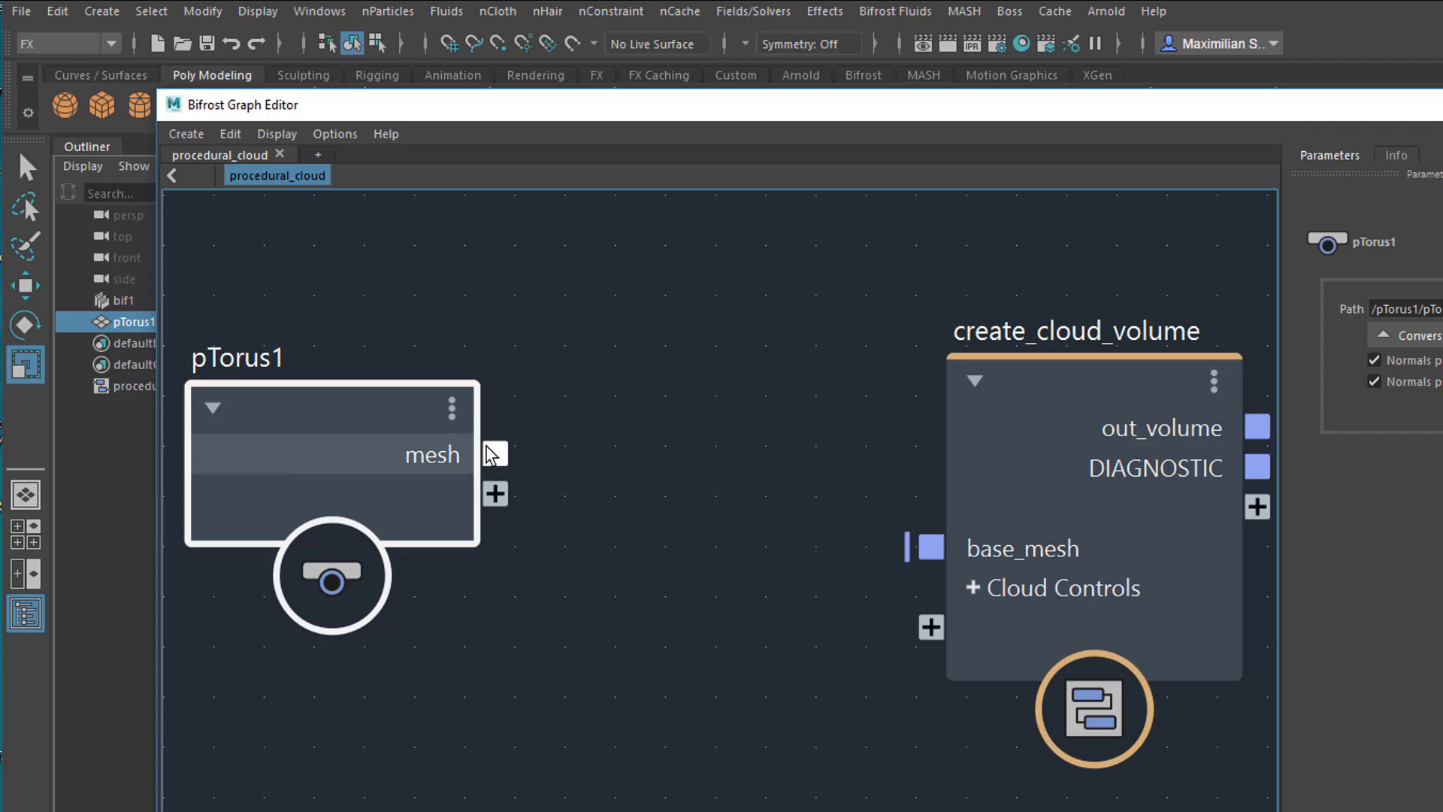
pyautogui.moveTo(498, 454); pyautogui.dragTo(920, 552)
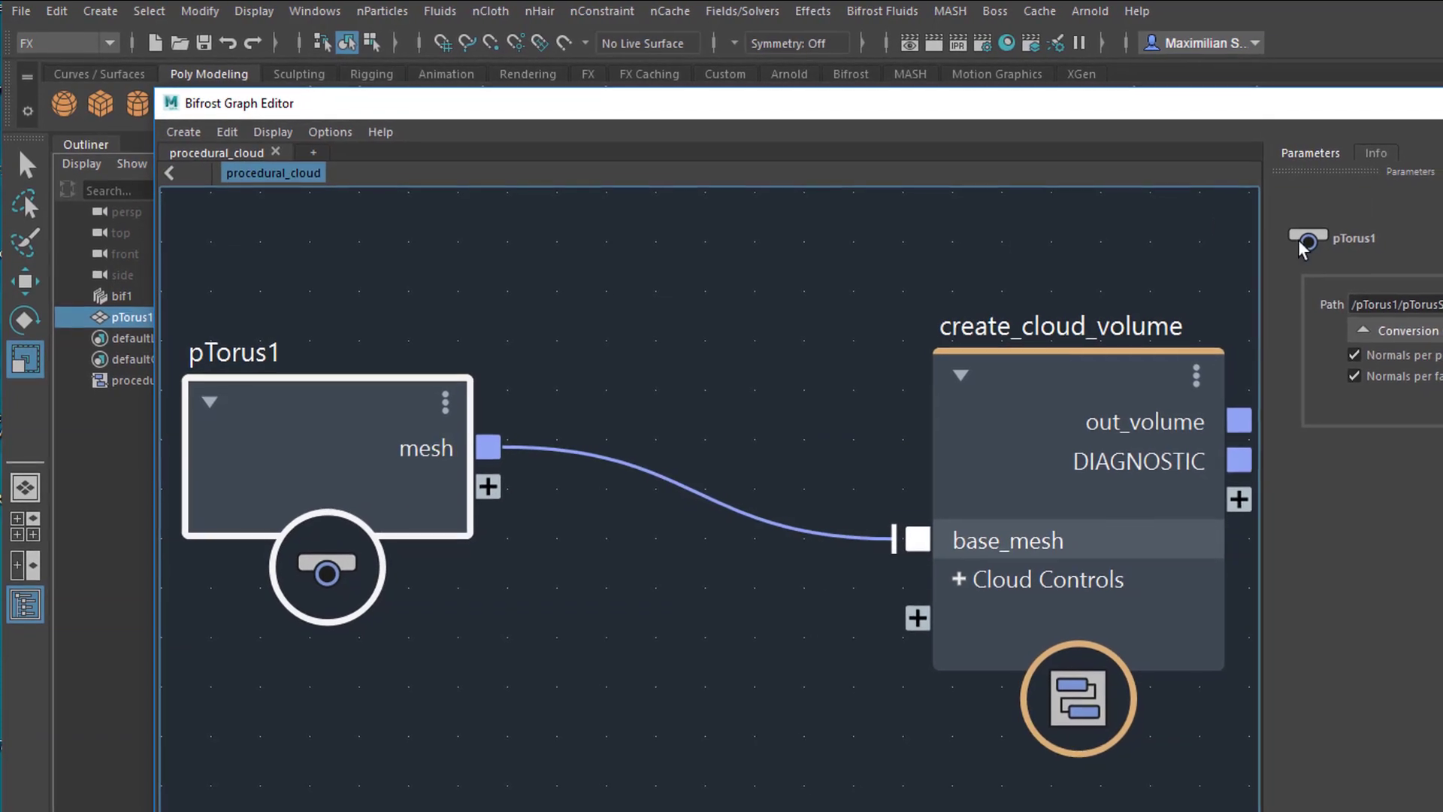
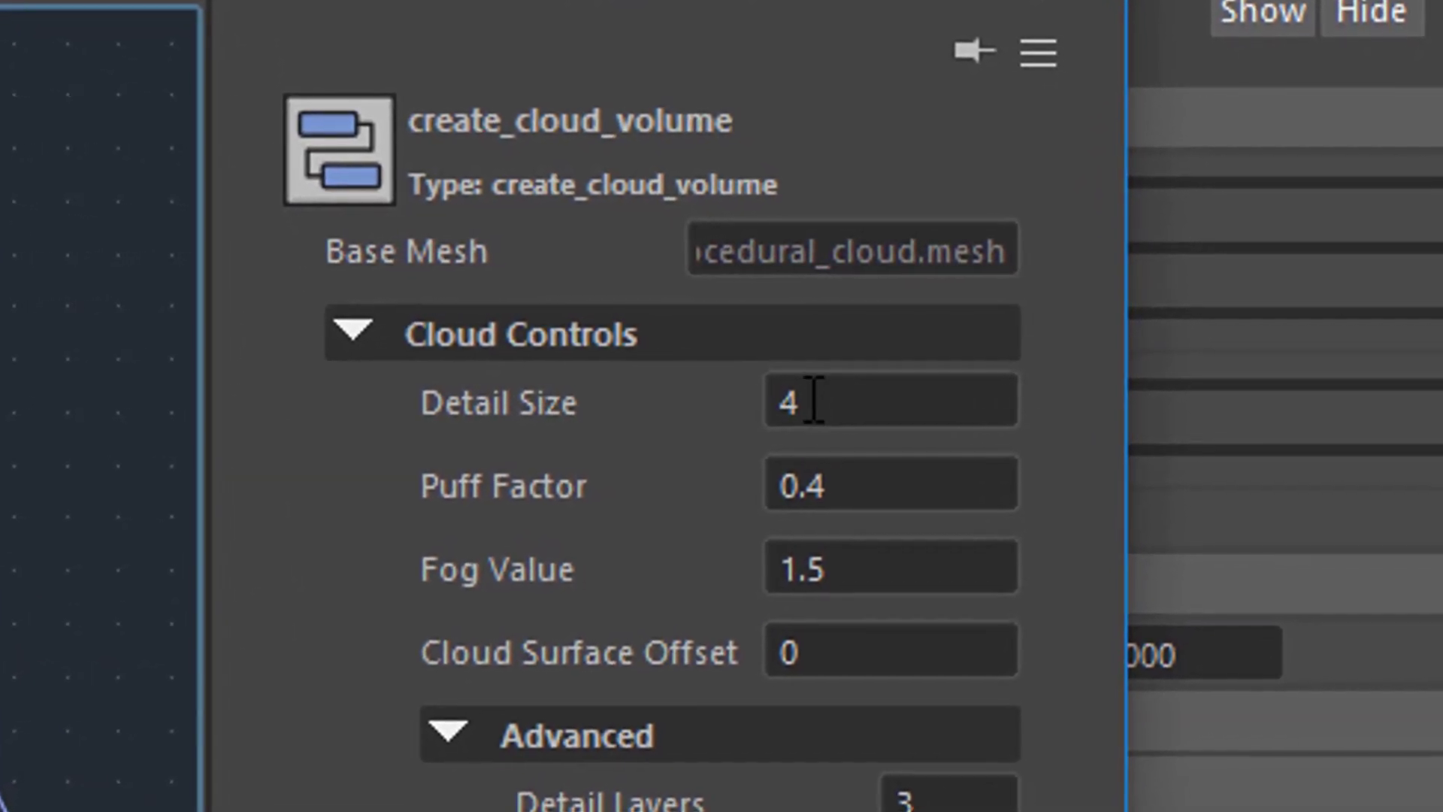
# Try Detail Size values of 1 and 0.2 on the create_cloud_volume node
pyautogui.click(816, 406)
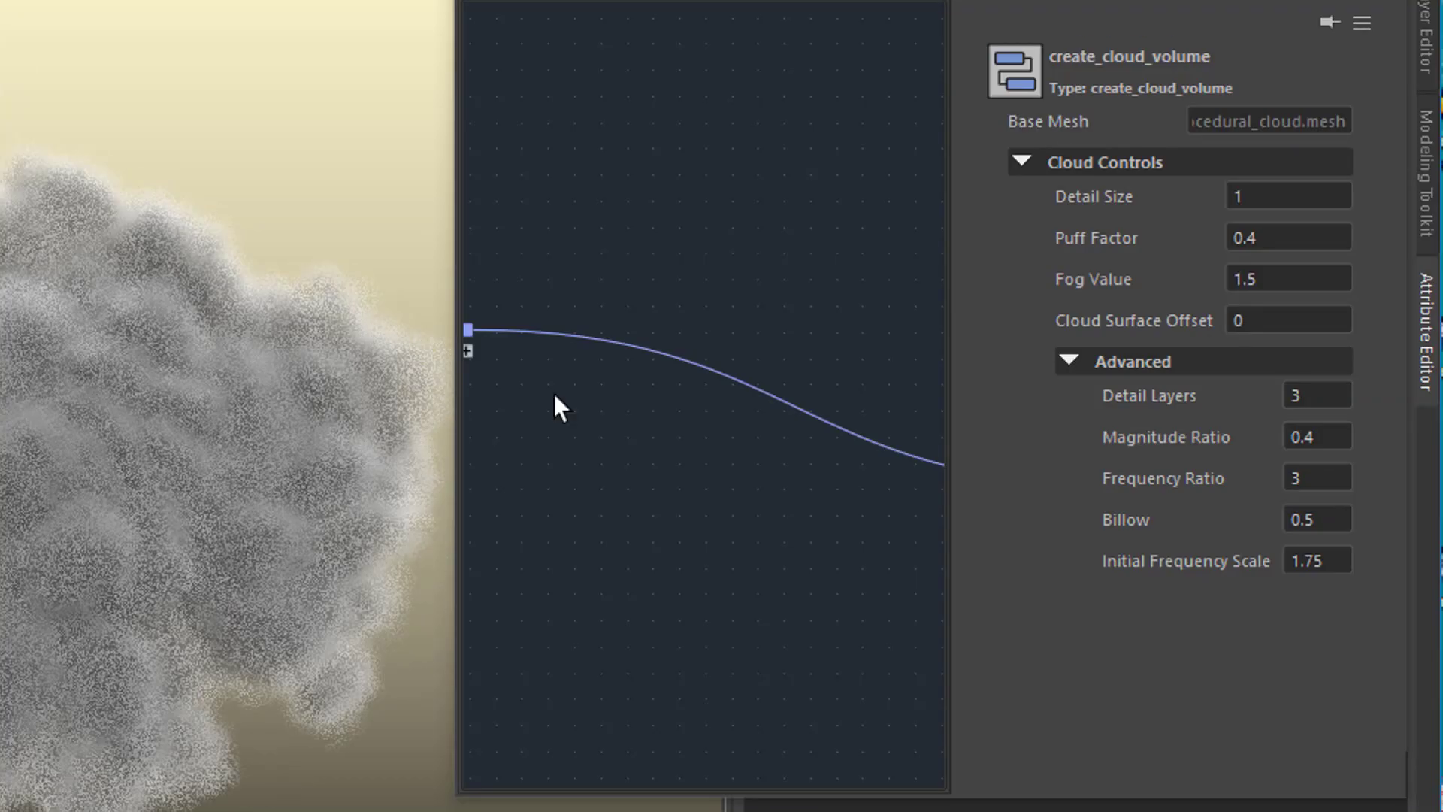
pyautogui.click(1274, 197)
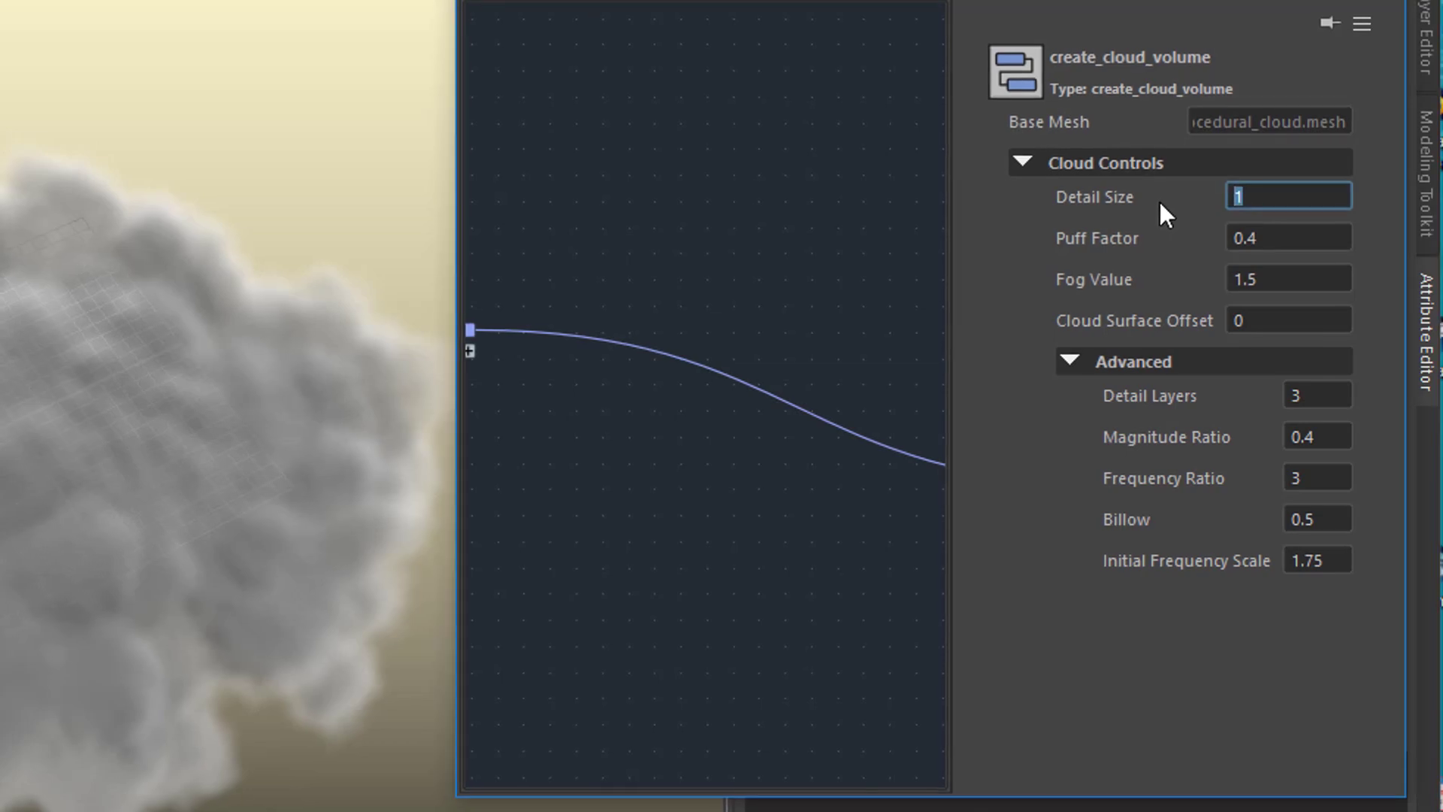
pyautogui.write('0.2')
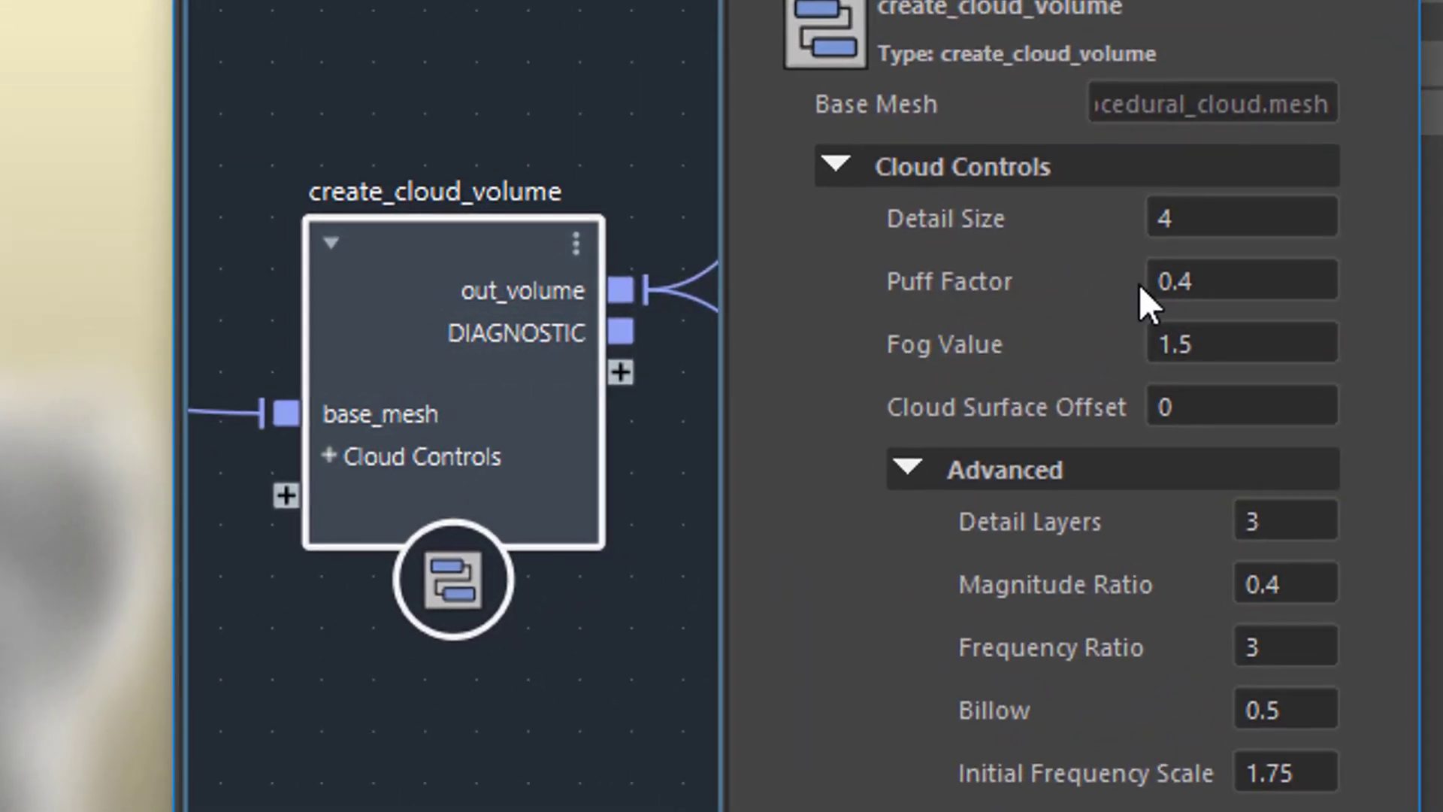
# Lower the Detail Size of create_cloud_volume in stages through 2, 1 and 0.8 to 0.5
pyautogui.click(1210, 213)
pyautogui.write('2')
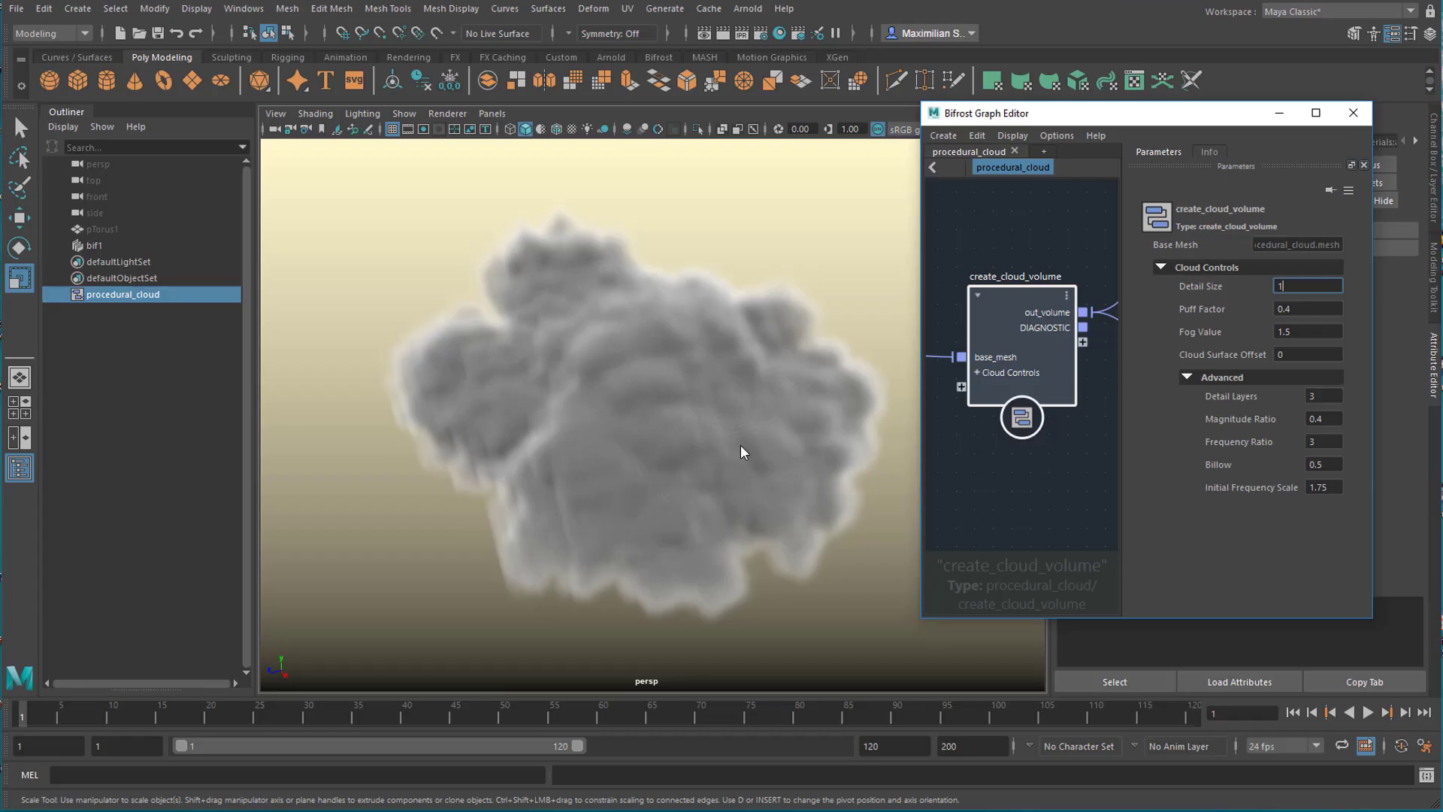
pyautogui.press('Return')
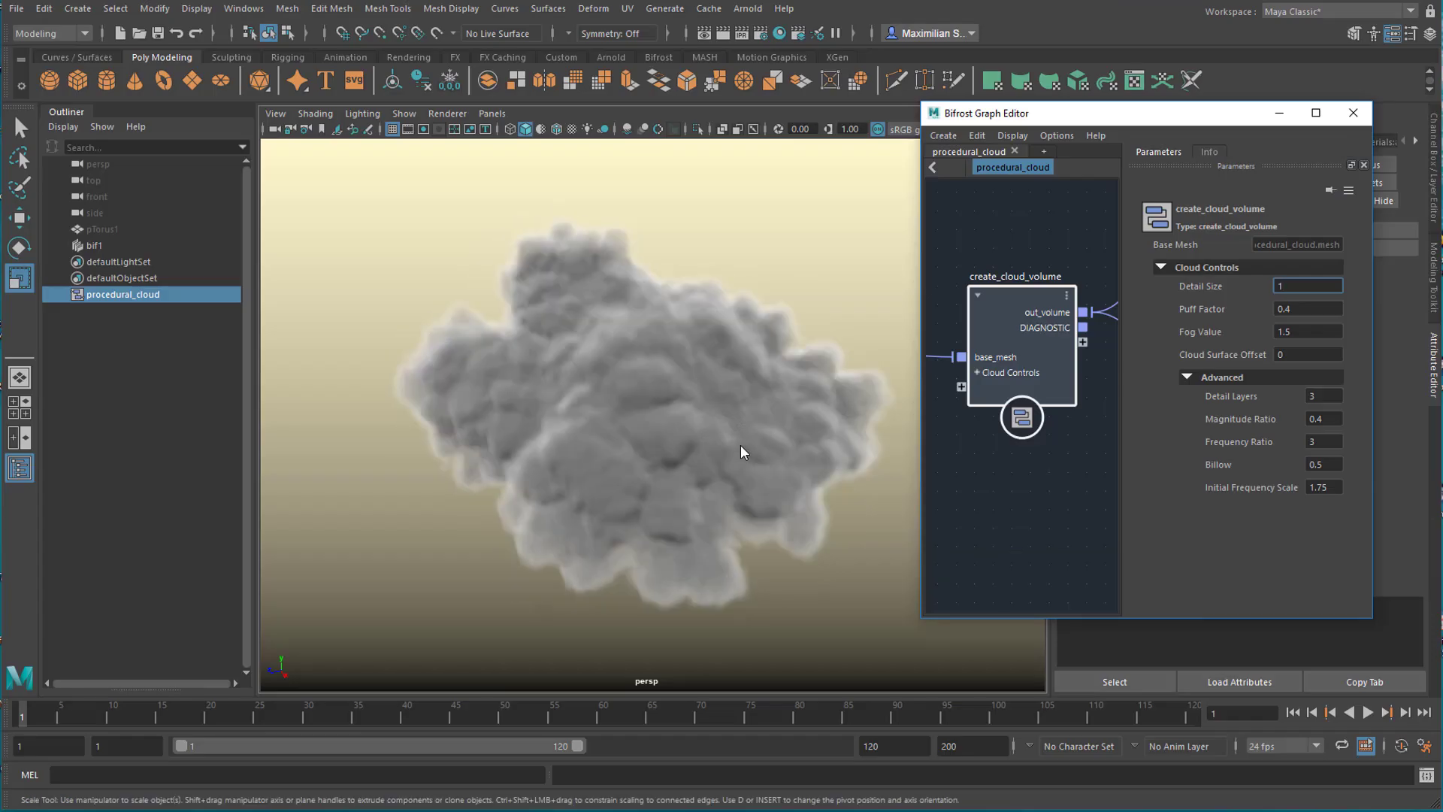
pyautogui.doubleClick(1308, 287)
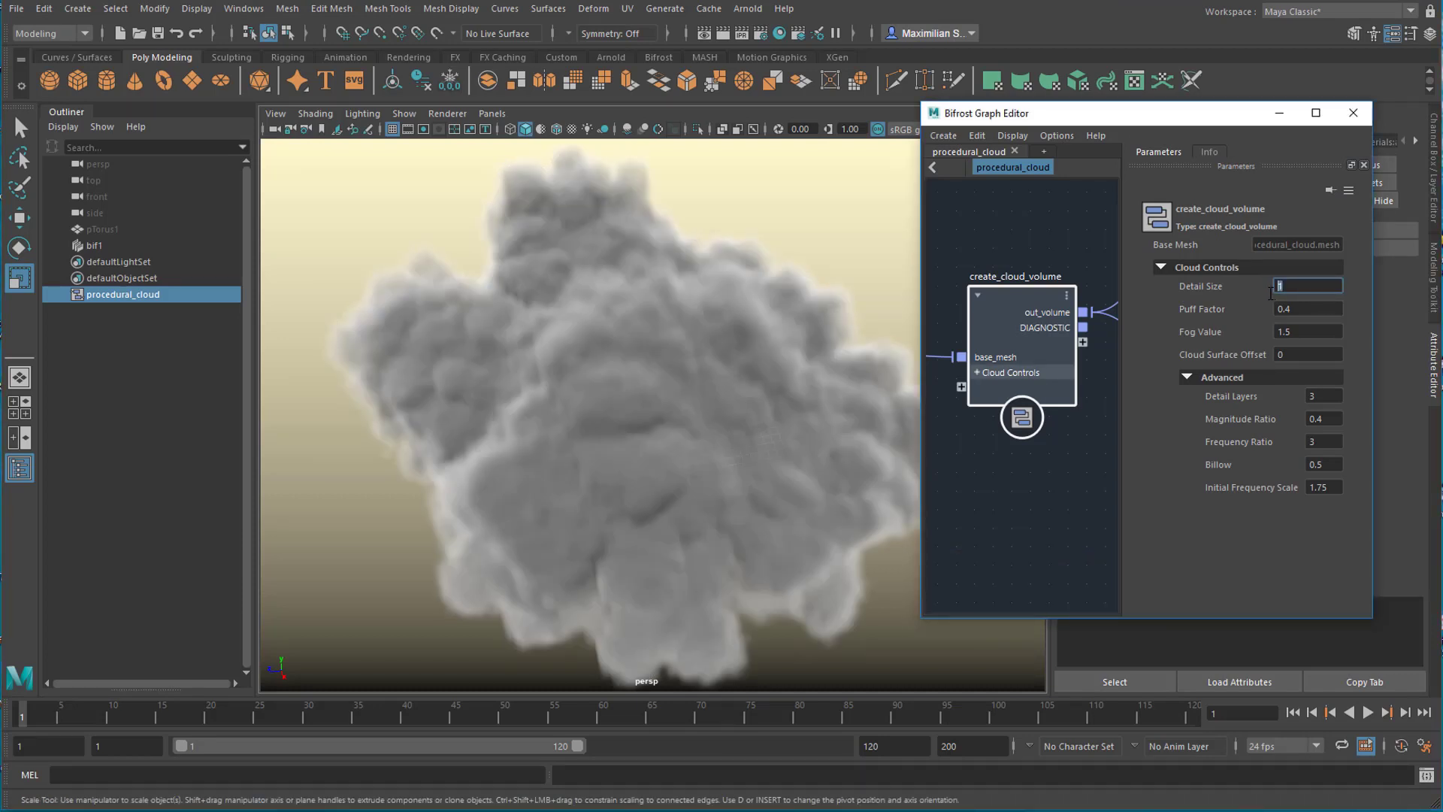
pyautogui.write('0.8')
pyautogui.press('Return')
pyautogui.keyDown('alt'); pyautogui.moveTo(770, 489); pyautogui.dragTo(738, 476); pyautogui.keyUp('alt')
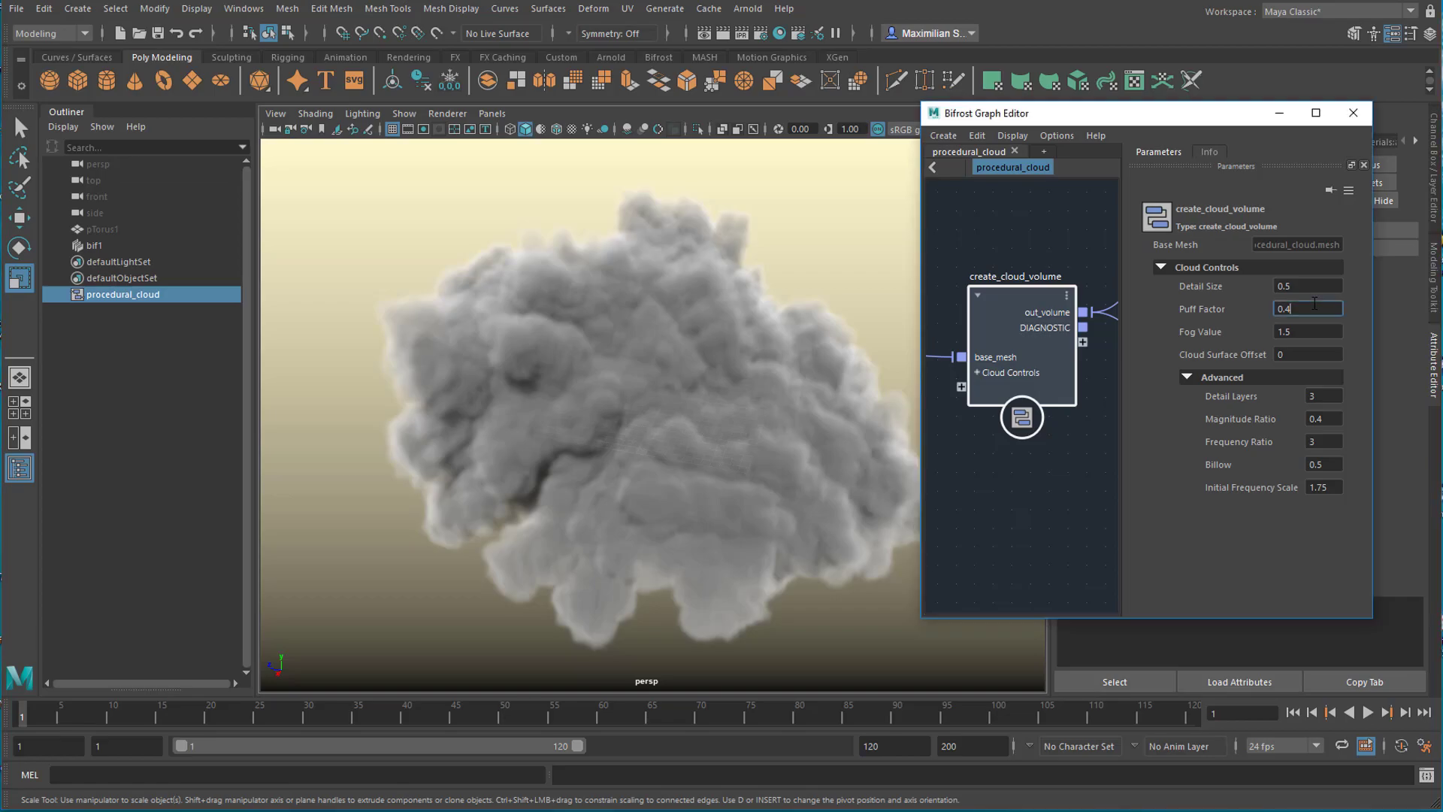
# Set the Puff Factor of create_cloud_volume to 0.1
pyautogui.click(1315, 303)
pyautogui.press('BackSpace')
pyautogui.write('1')
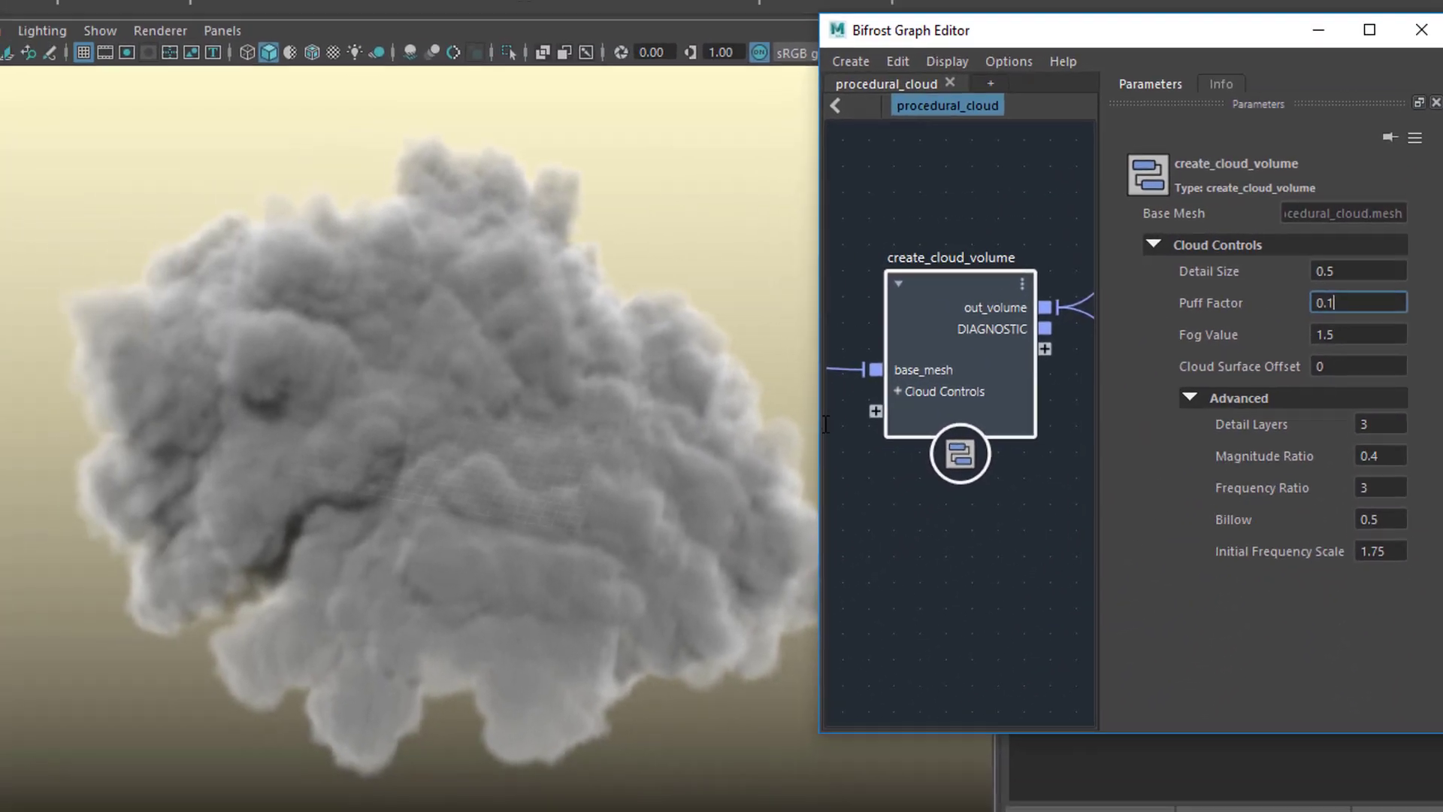
pyautogui.press('Return')
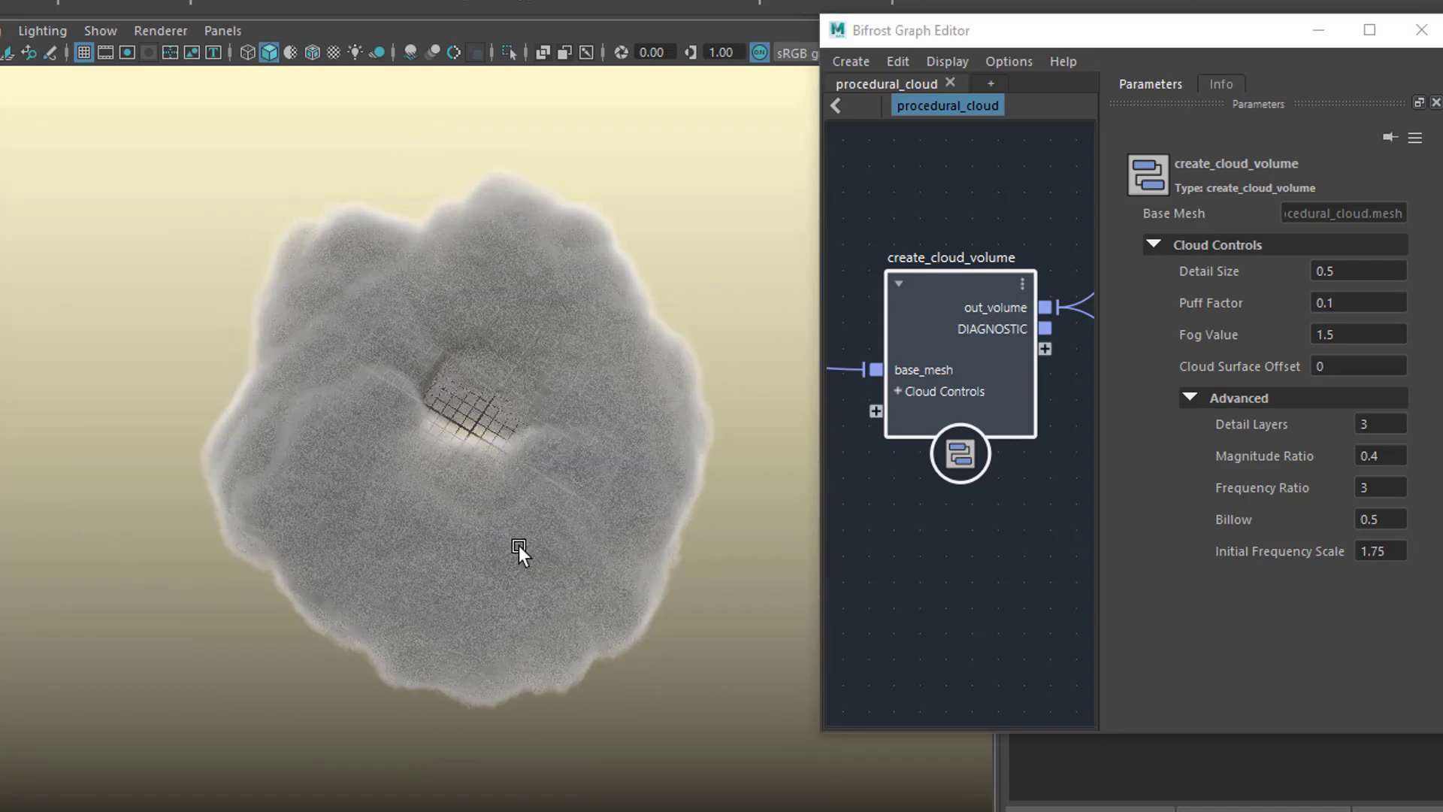
# Hide the grid in the perspective view and close the Bifrost Graph Editor
pyautogui.scroll(5, 573, 588)
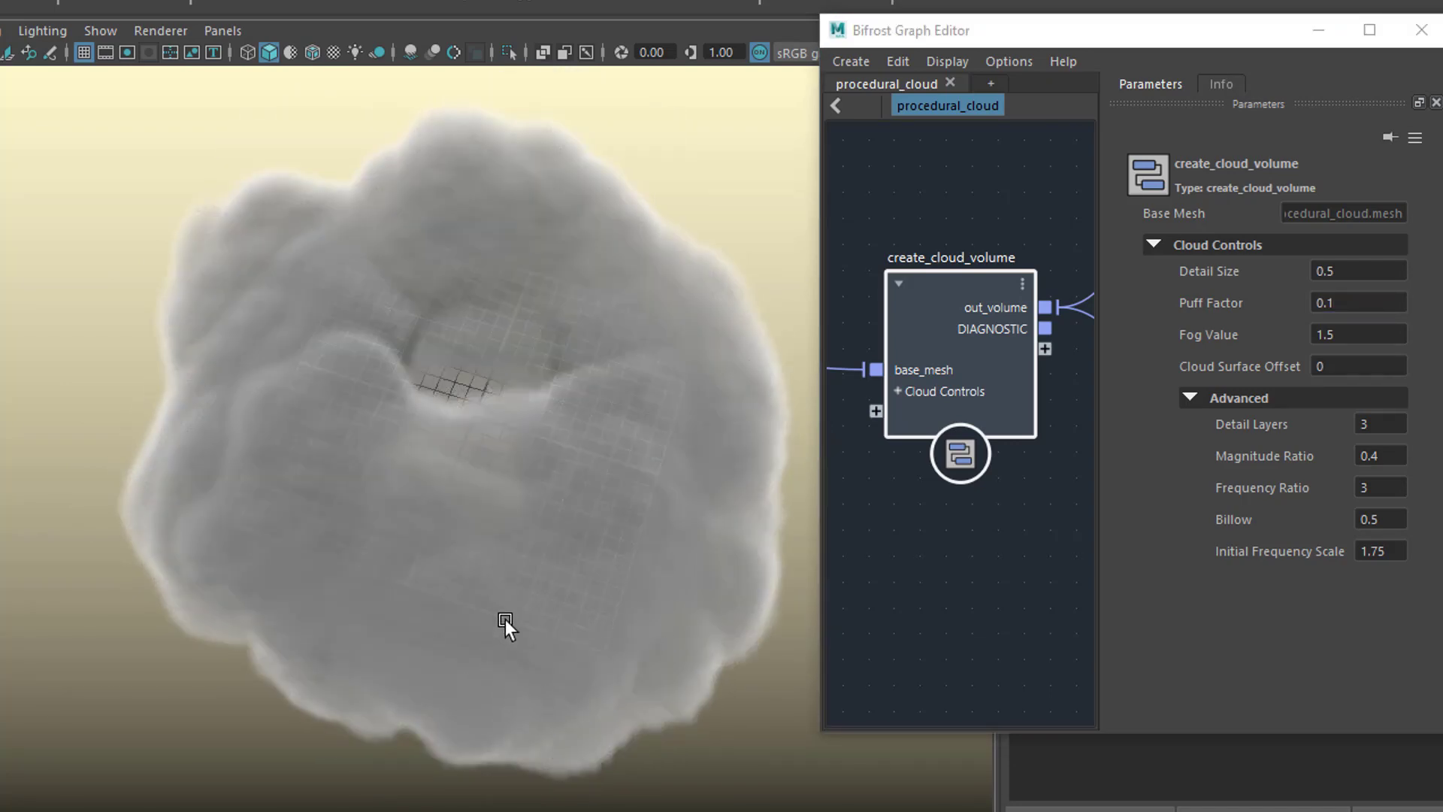
pyautogui.keyDown('alt'); pyautogui.moveTo(505, 619); pyautogui.dragTo(255, 175); pyautogui.keyUp('alt')
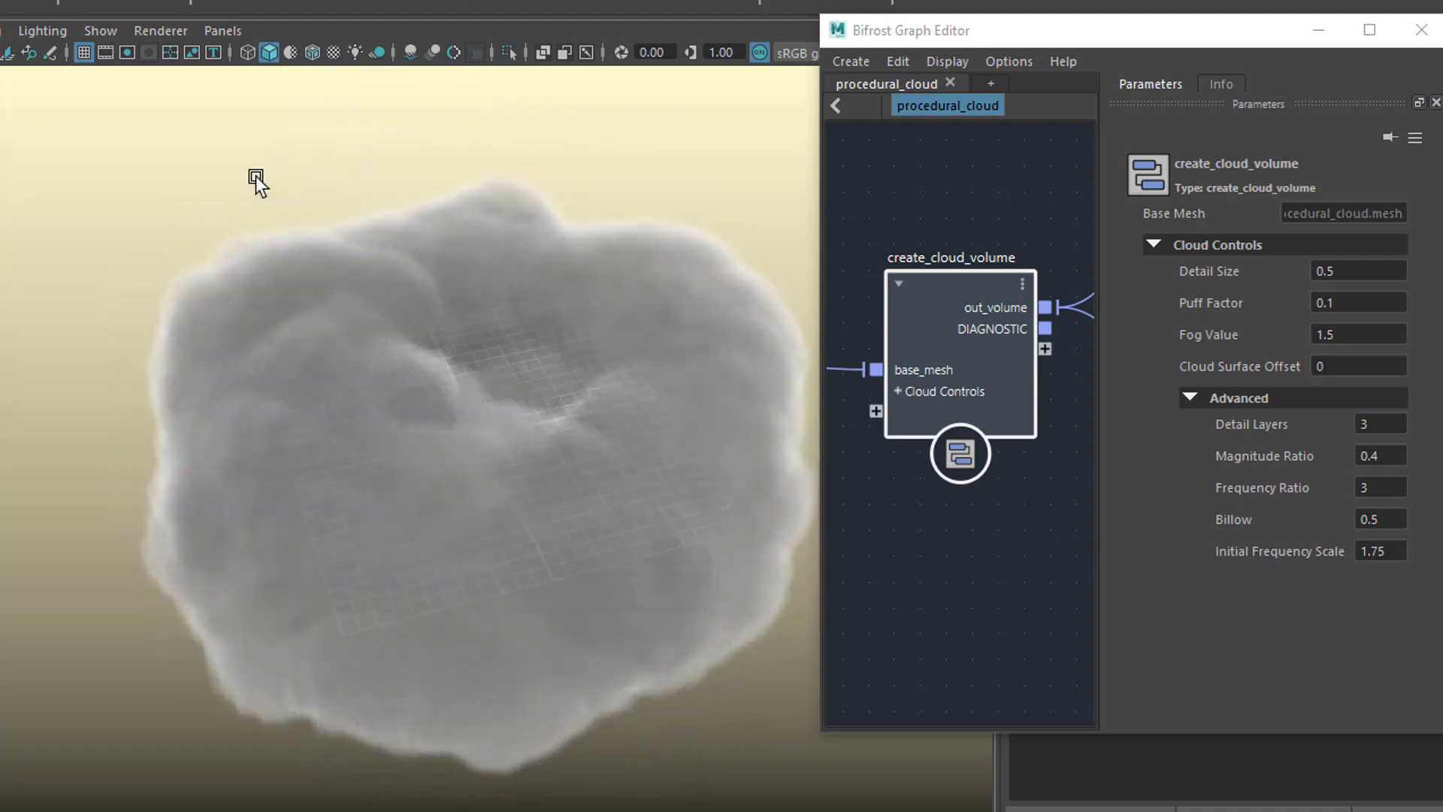
pyautogui.click(84, 52)
pyautogui.keyDown('alt'); pyautogui.moveTo(609, 512); pyautogui.dragTo(544, 507); pyautogui.keyUp('alt')
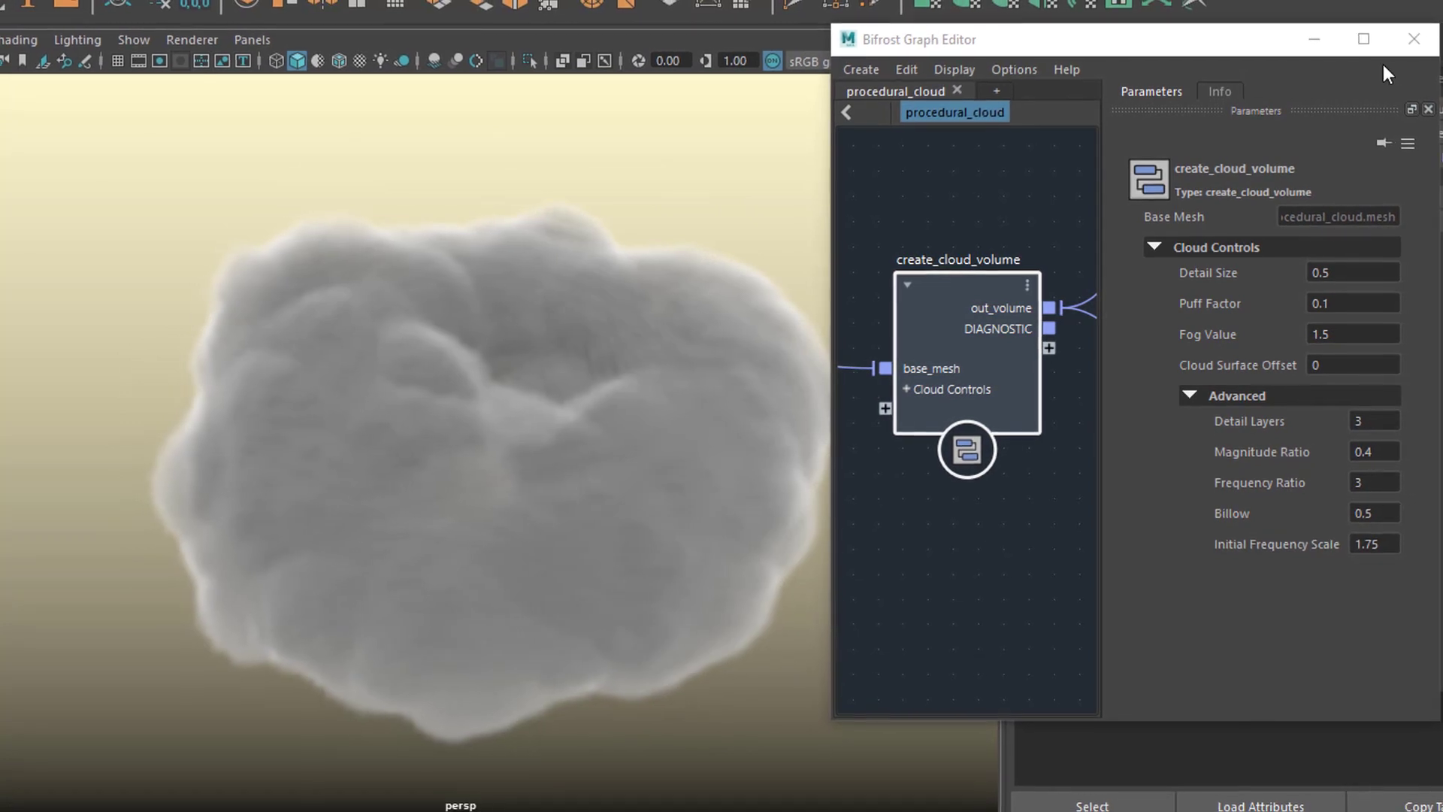
pyautogui.click(1418, 34)
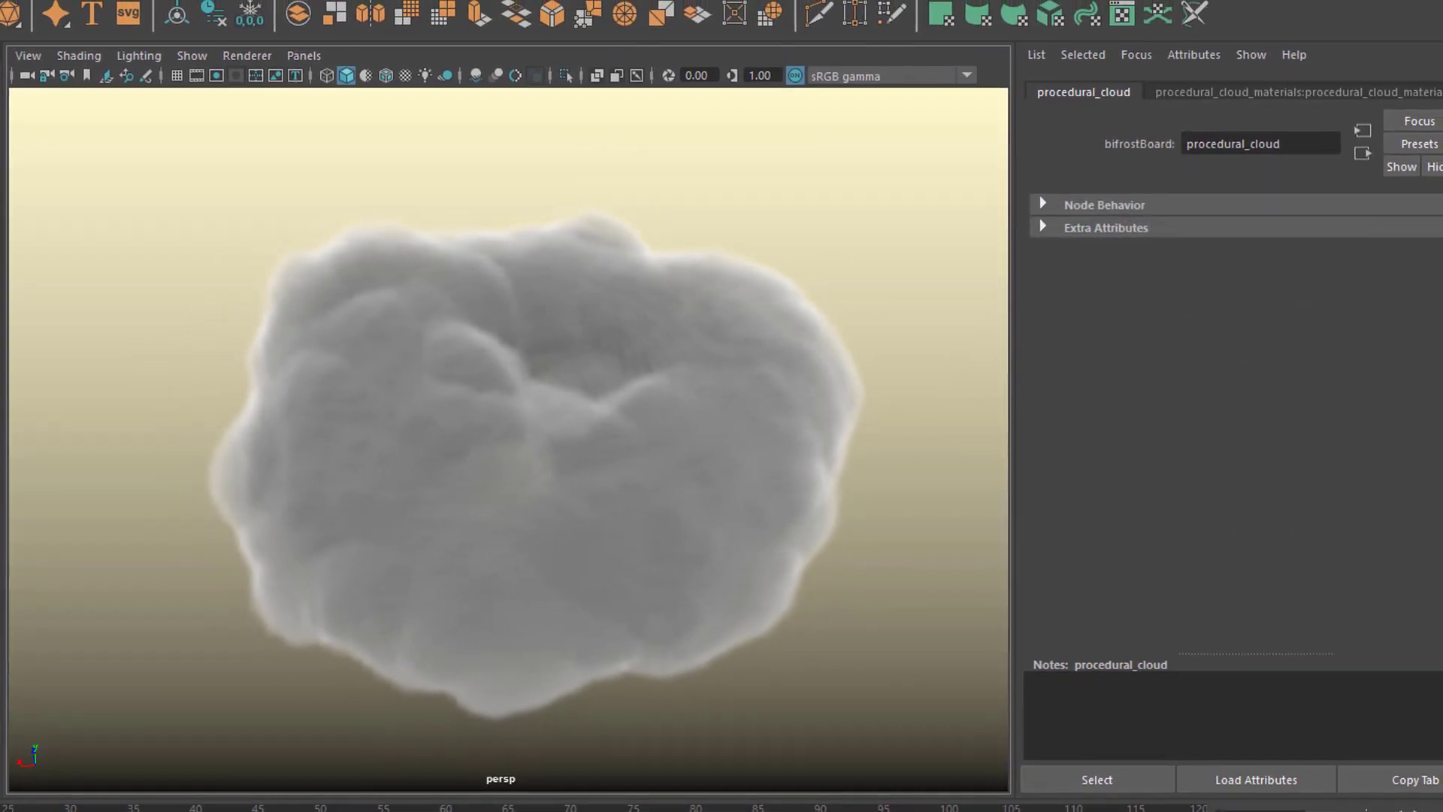
# Add an Arnold SkyDome light and test-render the torus cloud in the Arnold RenderView, closing the render window again
pyautogui.click(661, 2)
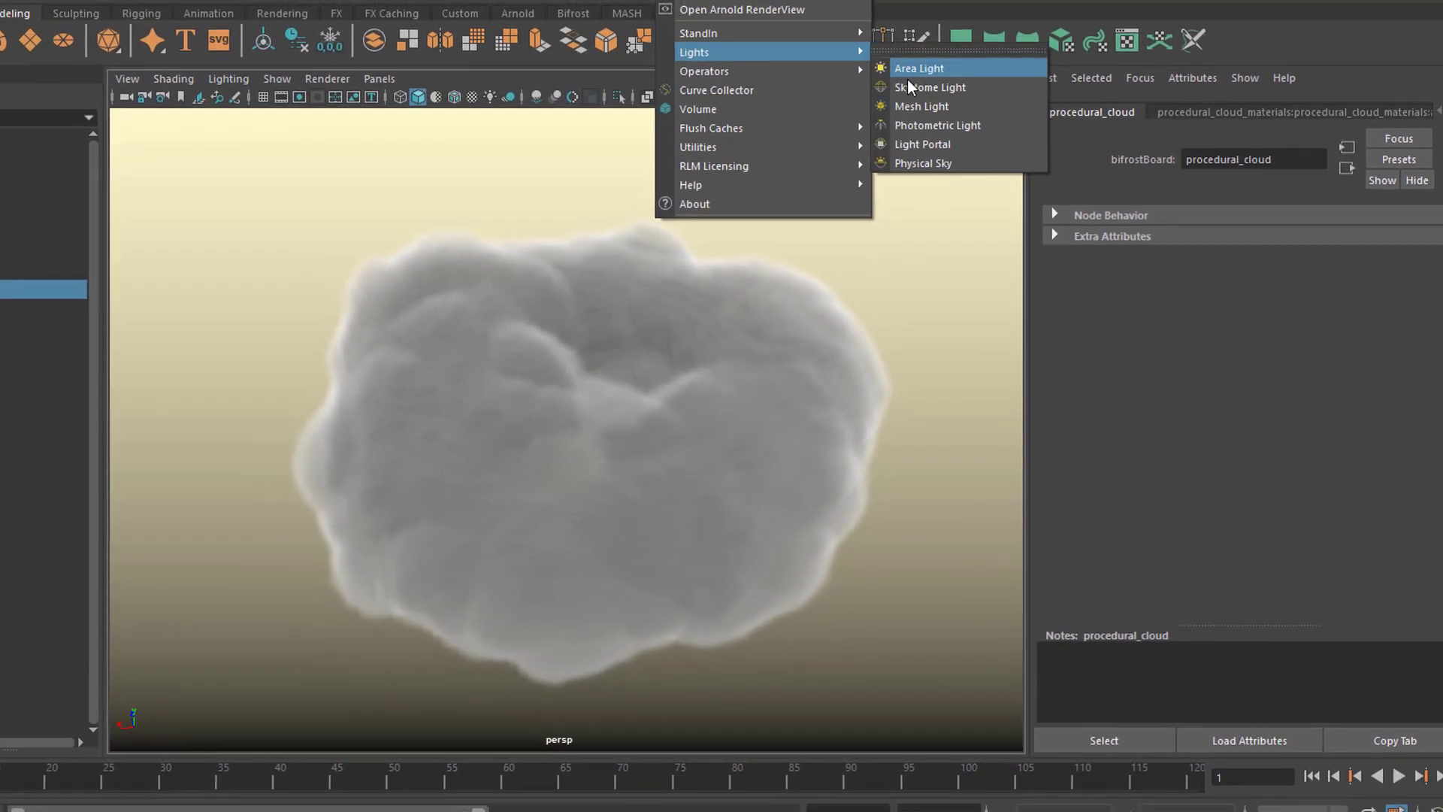
pyautogui.click(898, 75)
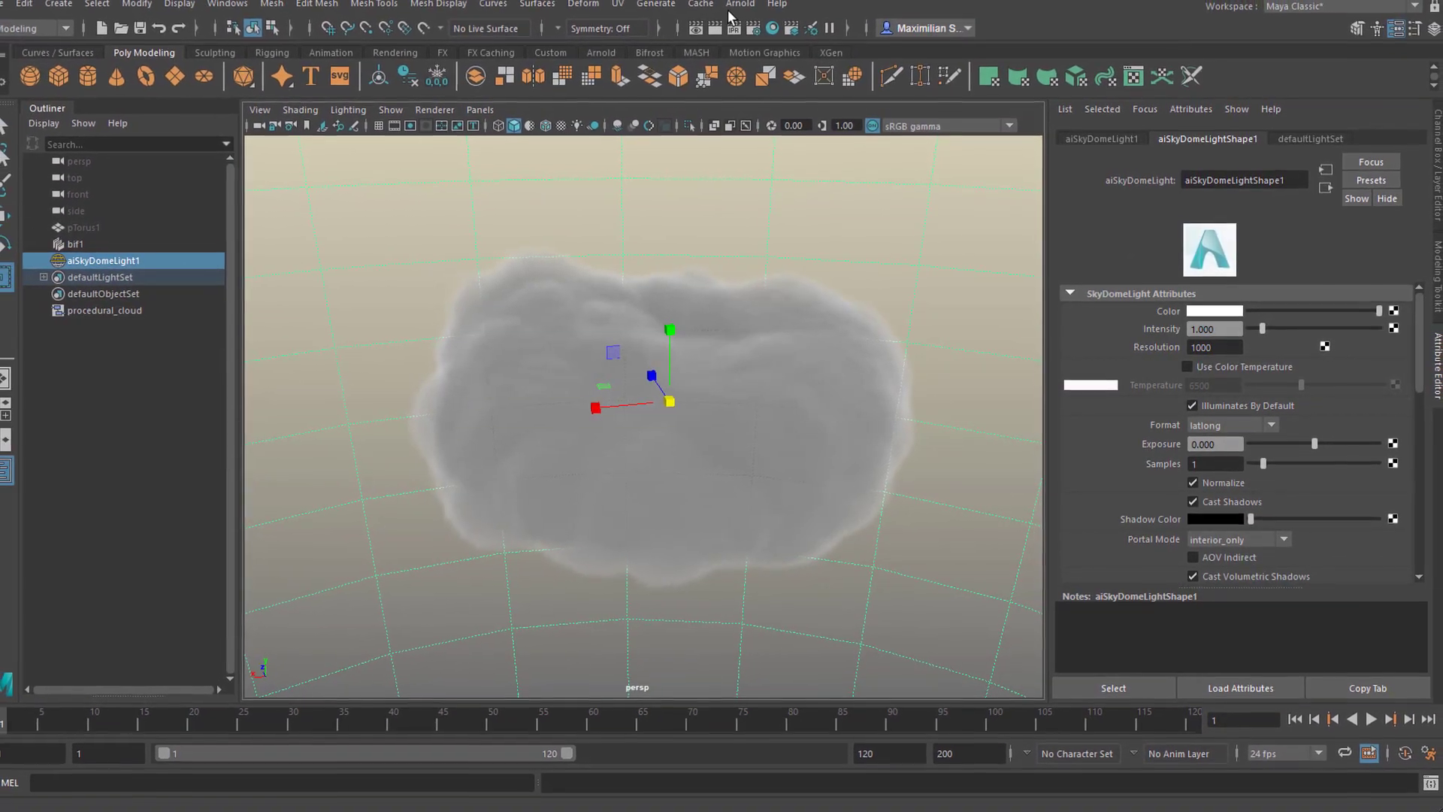
pyautogui.click(730, 0)
pyautogui.click(755, 37)
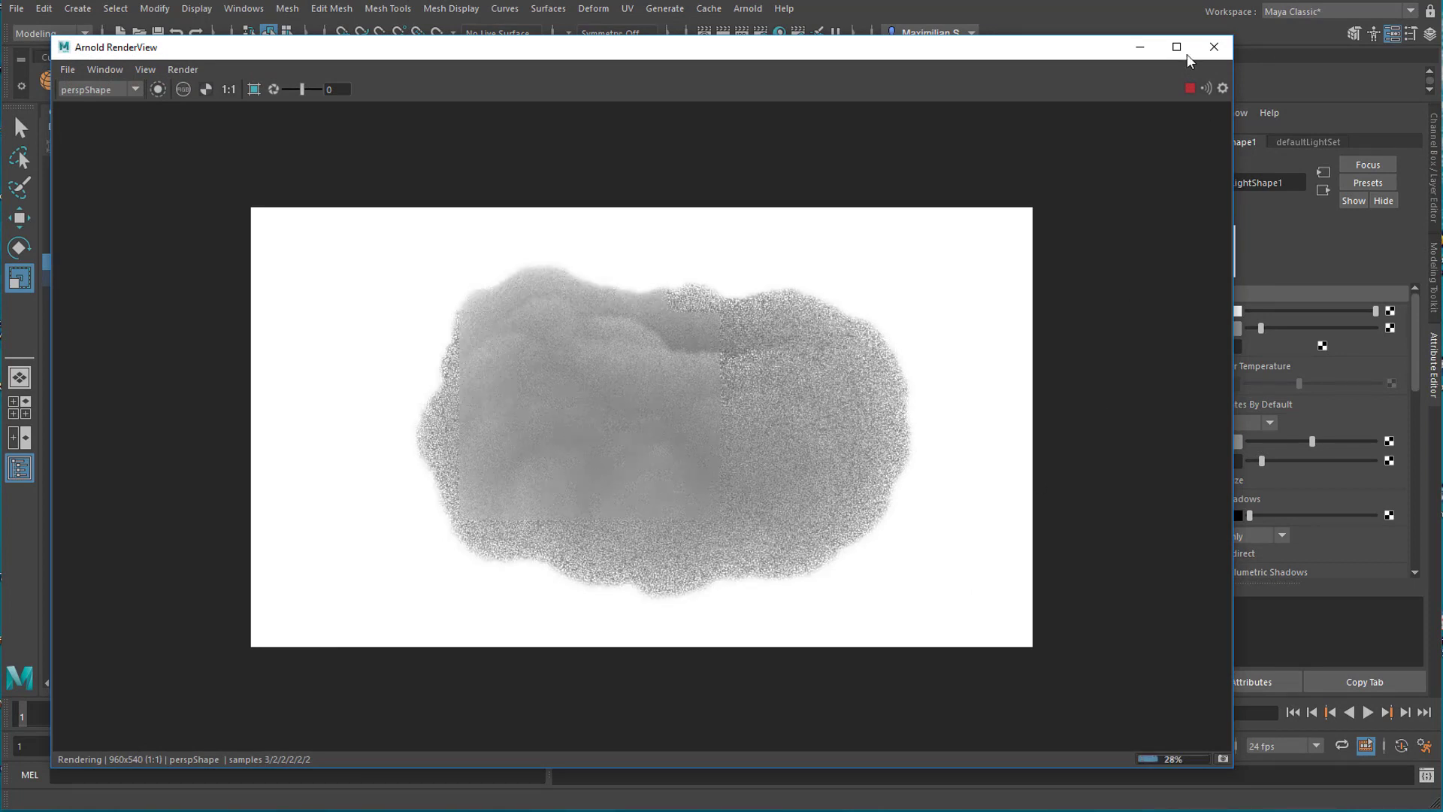
pyautogui.click(1212, 48)
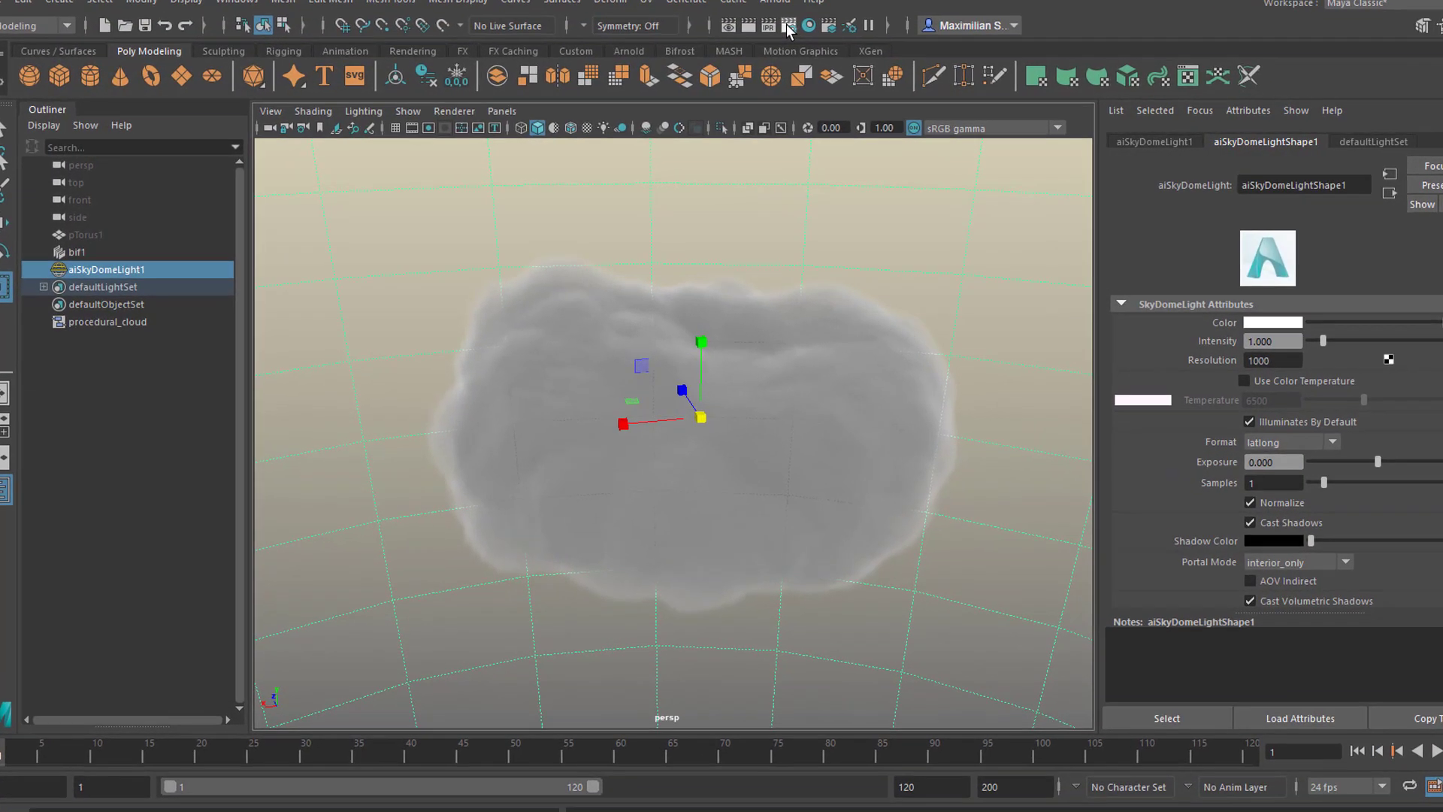
# Set the Arnold Render Device to GPU (BETA) in the Render Settings and close them
pyautogui.click(759, 34)
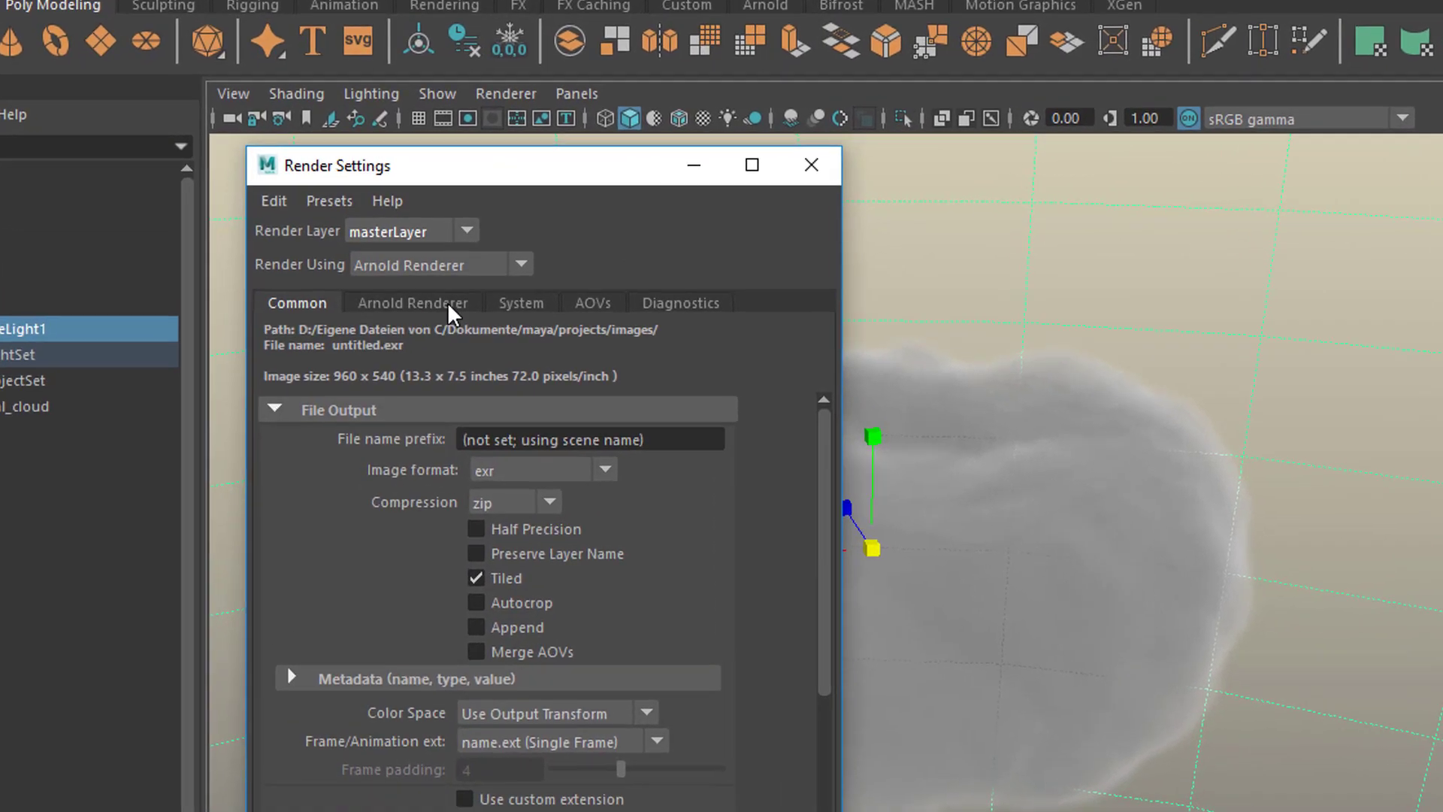
pyautogui.click(399, 270)
pyautogui.click(542, 337)
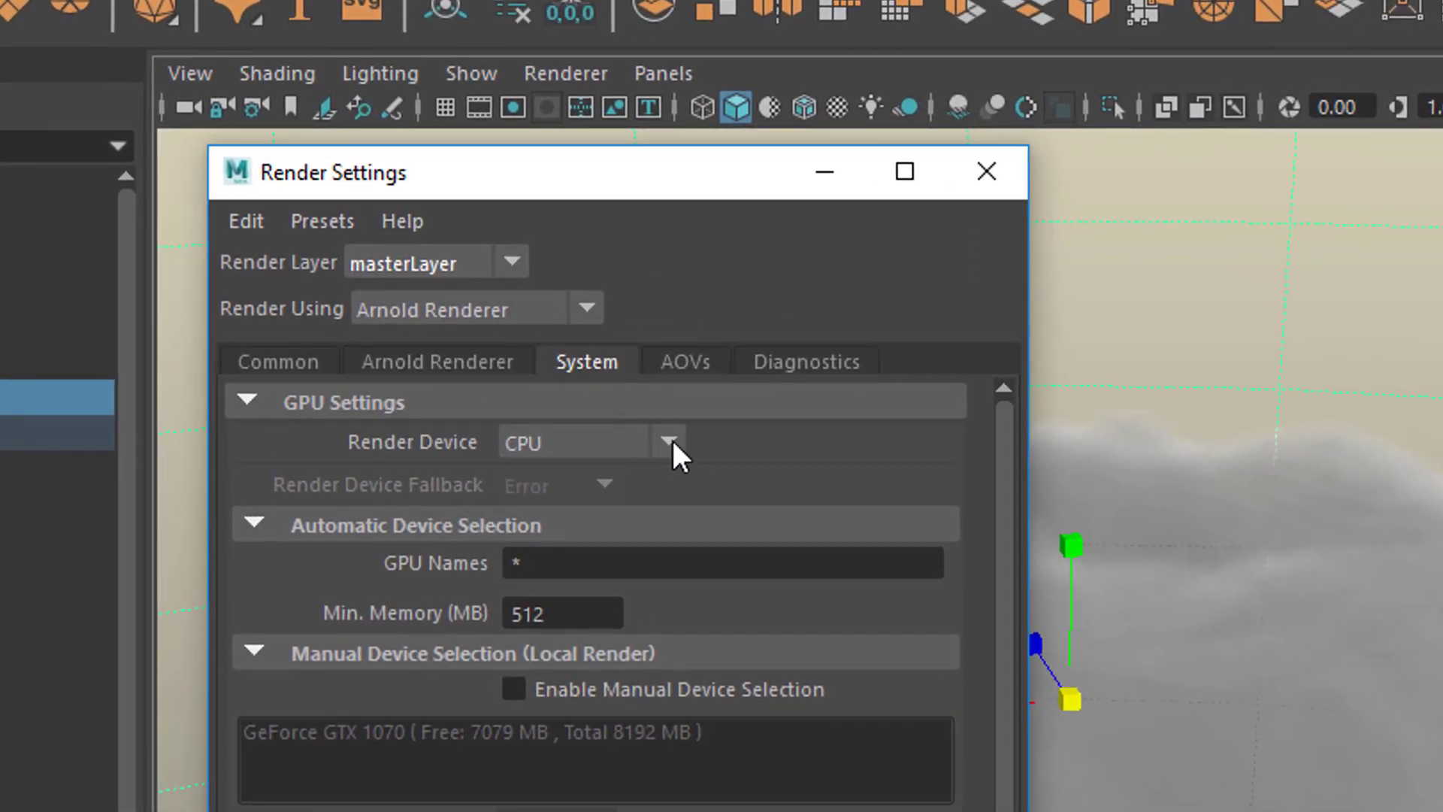
pyautogui.click(673, 443)
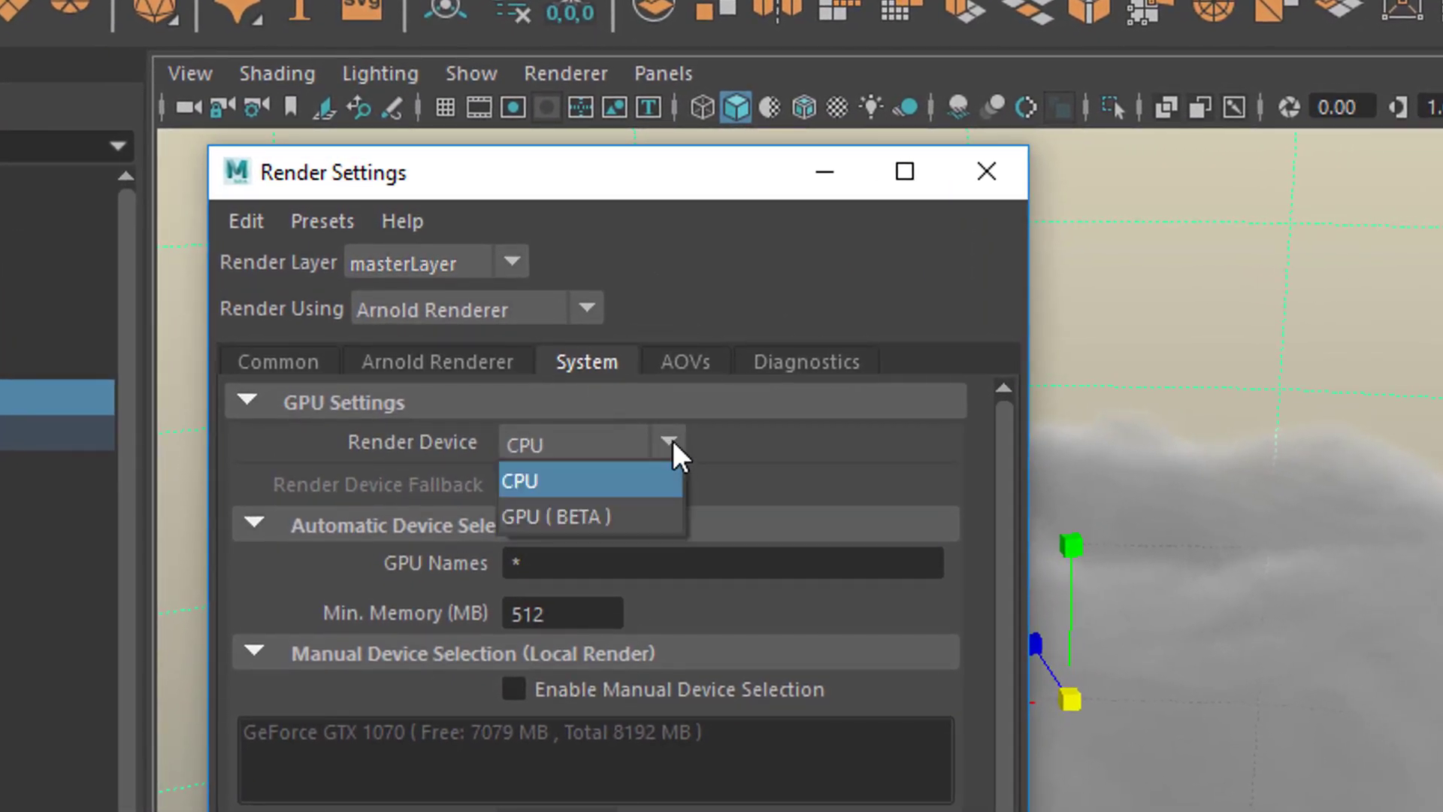
pyautogui.click(613, 519)
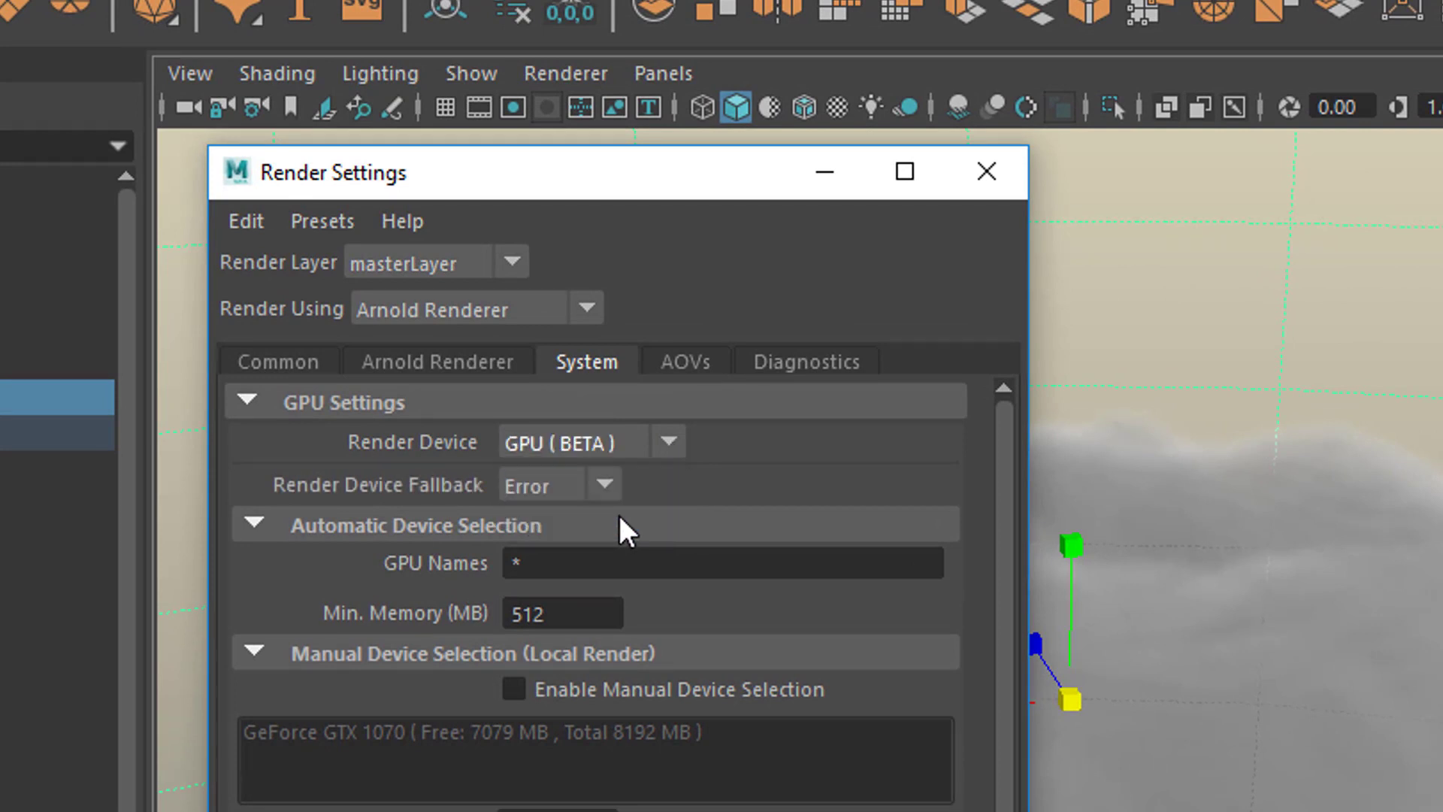
pyautogui.click(987, 172)
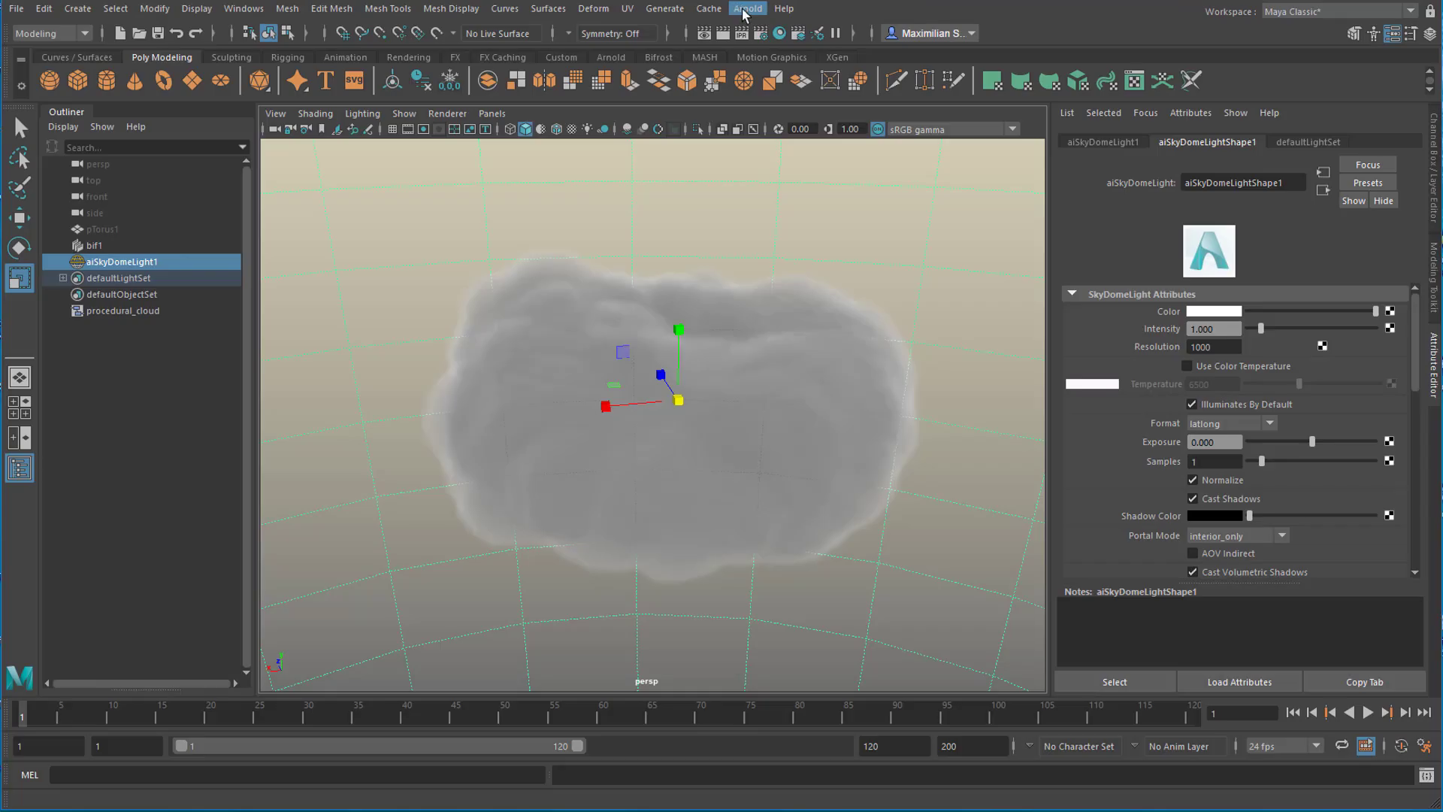
# Test-render the cloud in the Arnold RenderView, close the render window and delete aiSkyDomeLight1
pyautogui.click(748, 8)
pyautogui.click(861, 194)
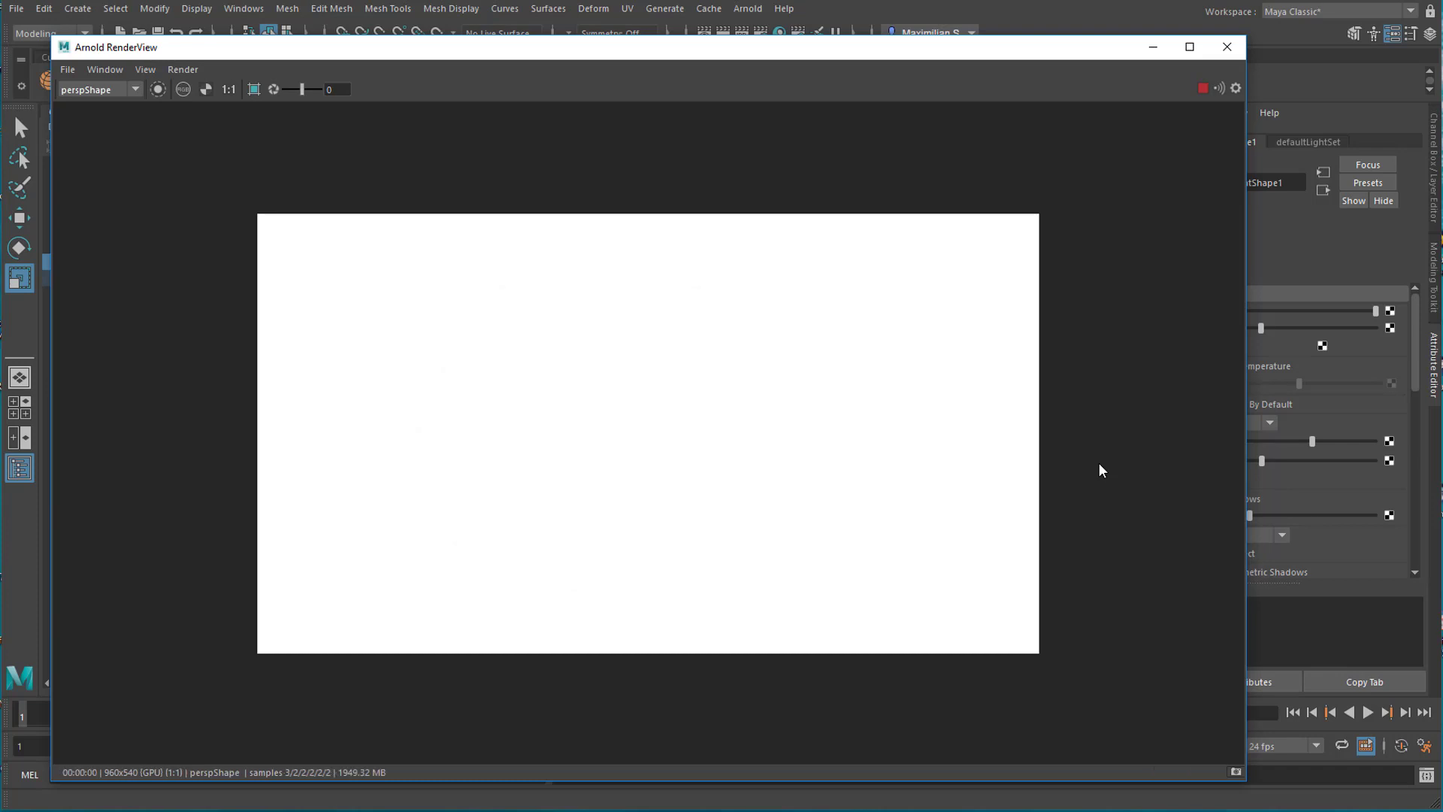
pyautogui.click(1226, 47)
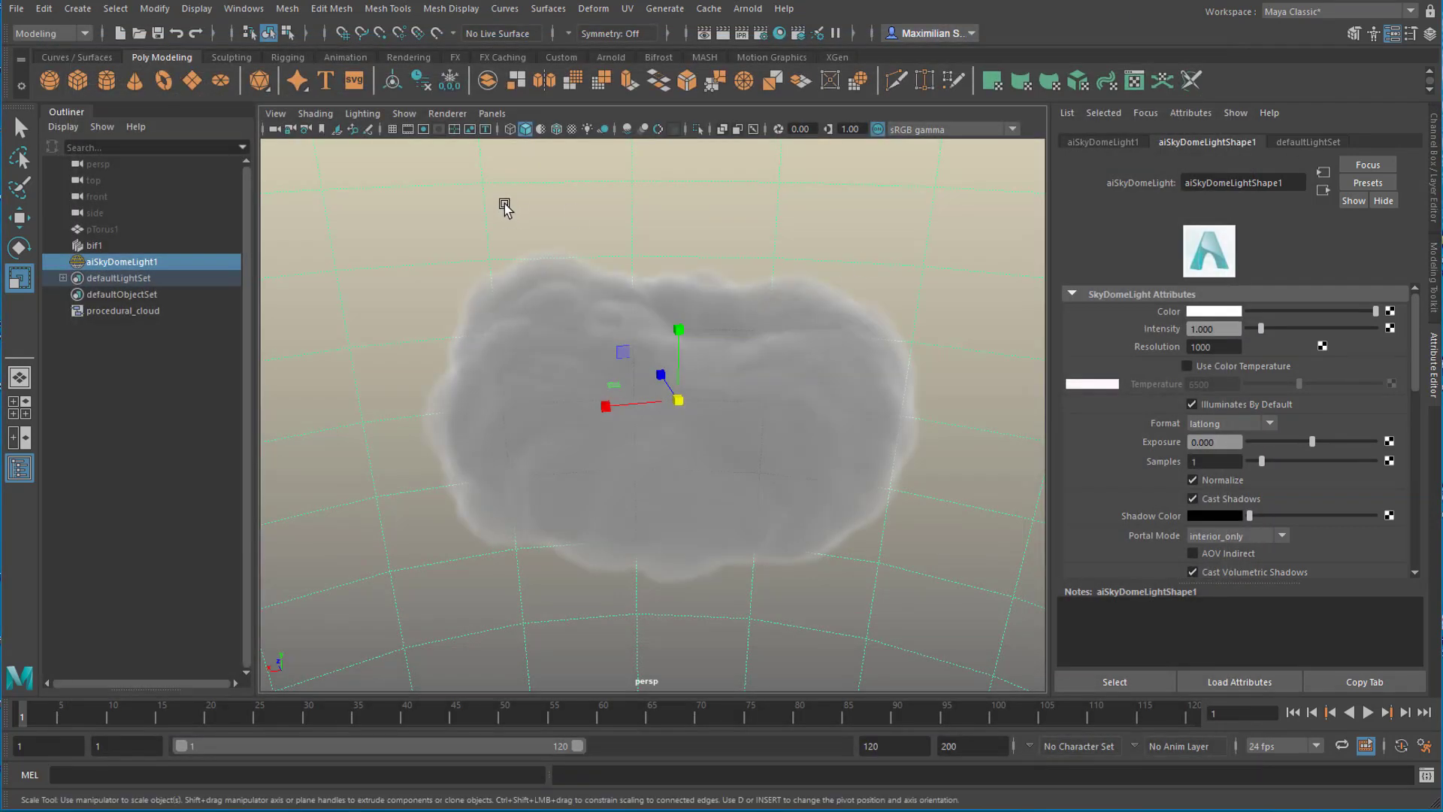
pyautogui.press('Delete')
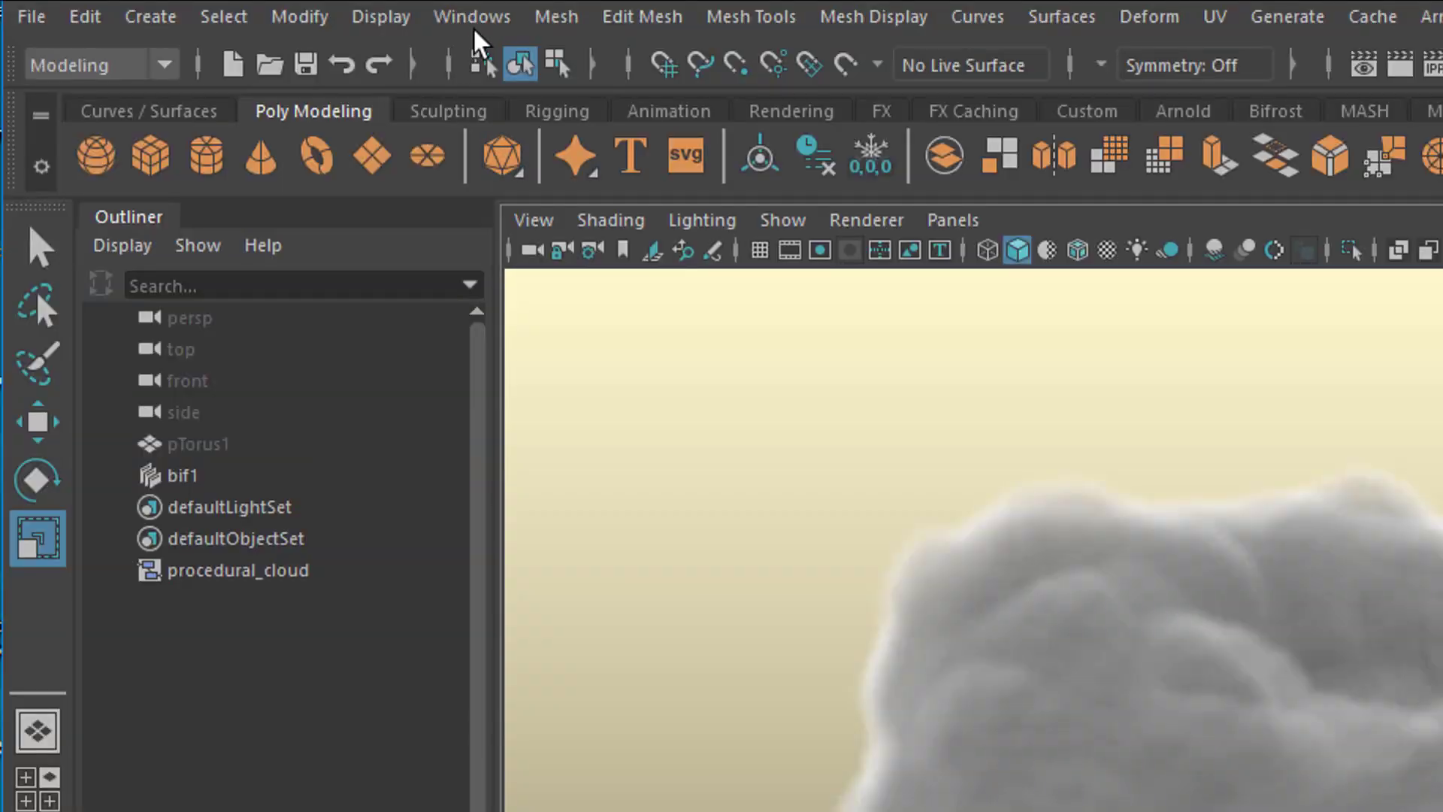
# Reopen the Bifrost Graph Editor and load the procedural_cloud graph with its nodes in view
pyautogui.click(245, 9)
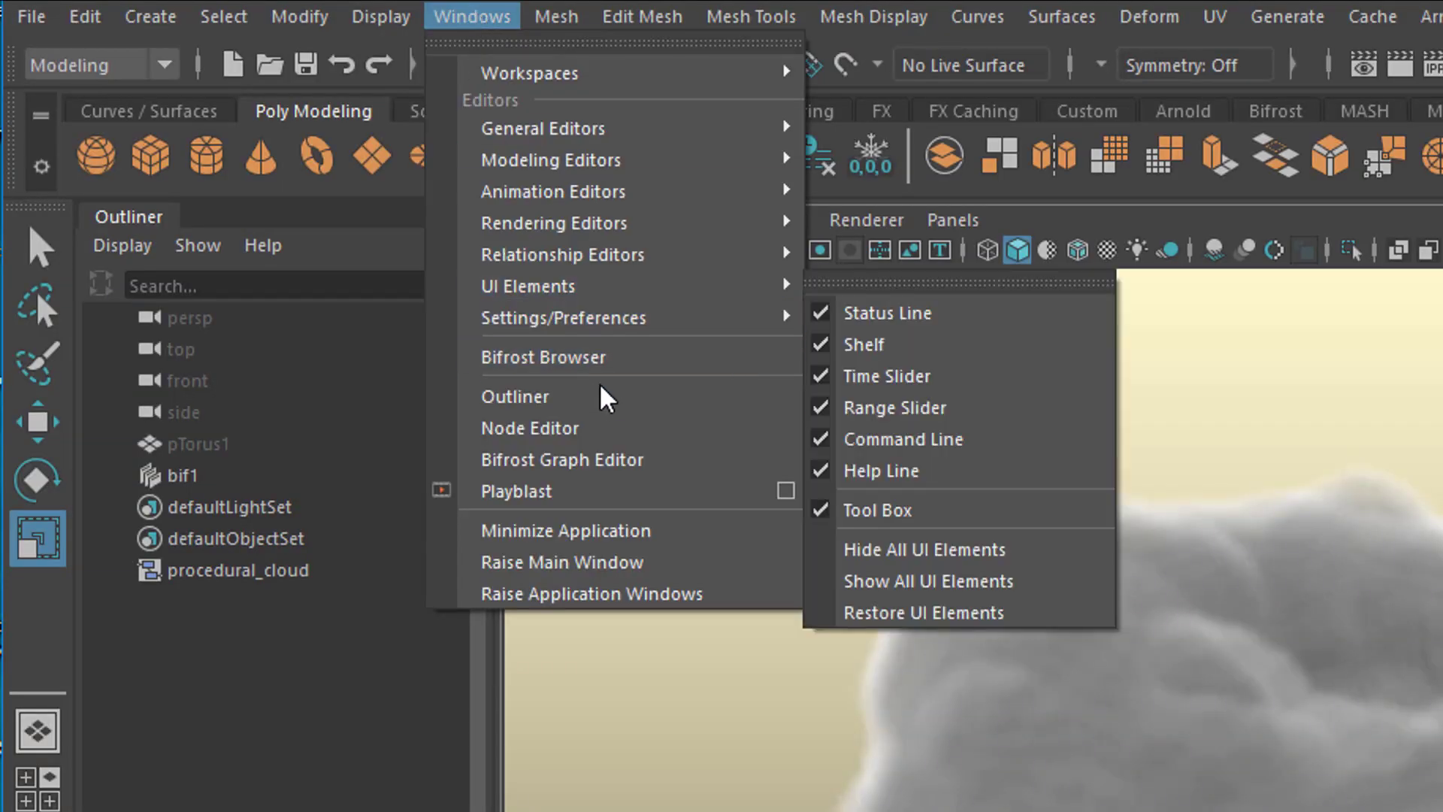
pyautogui.click(623, 463)
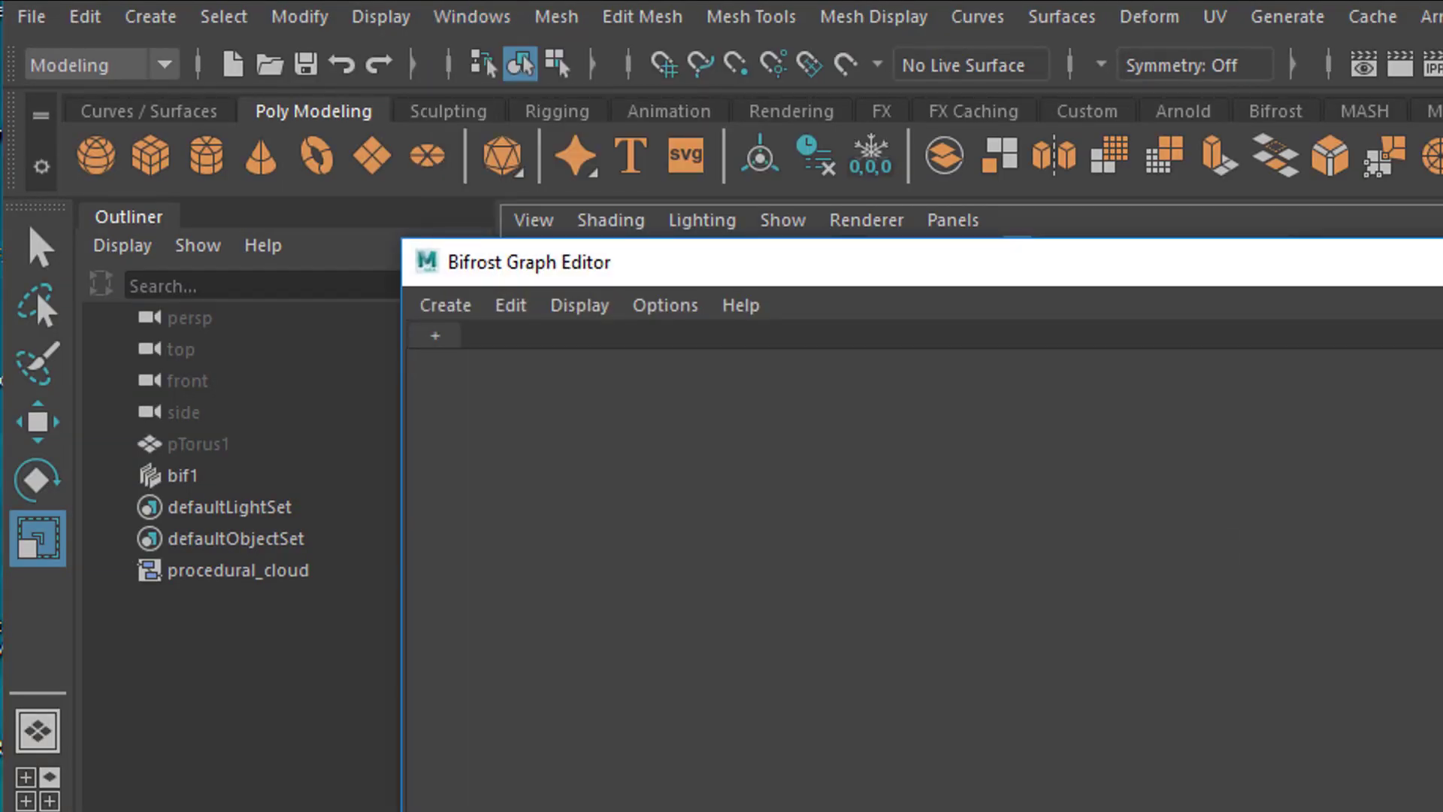
pyautogui.click(447, 306)
pyautogui.click(436, 335)
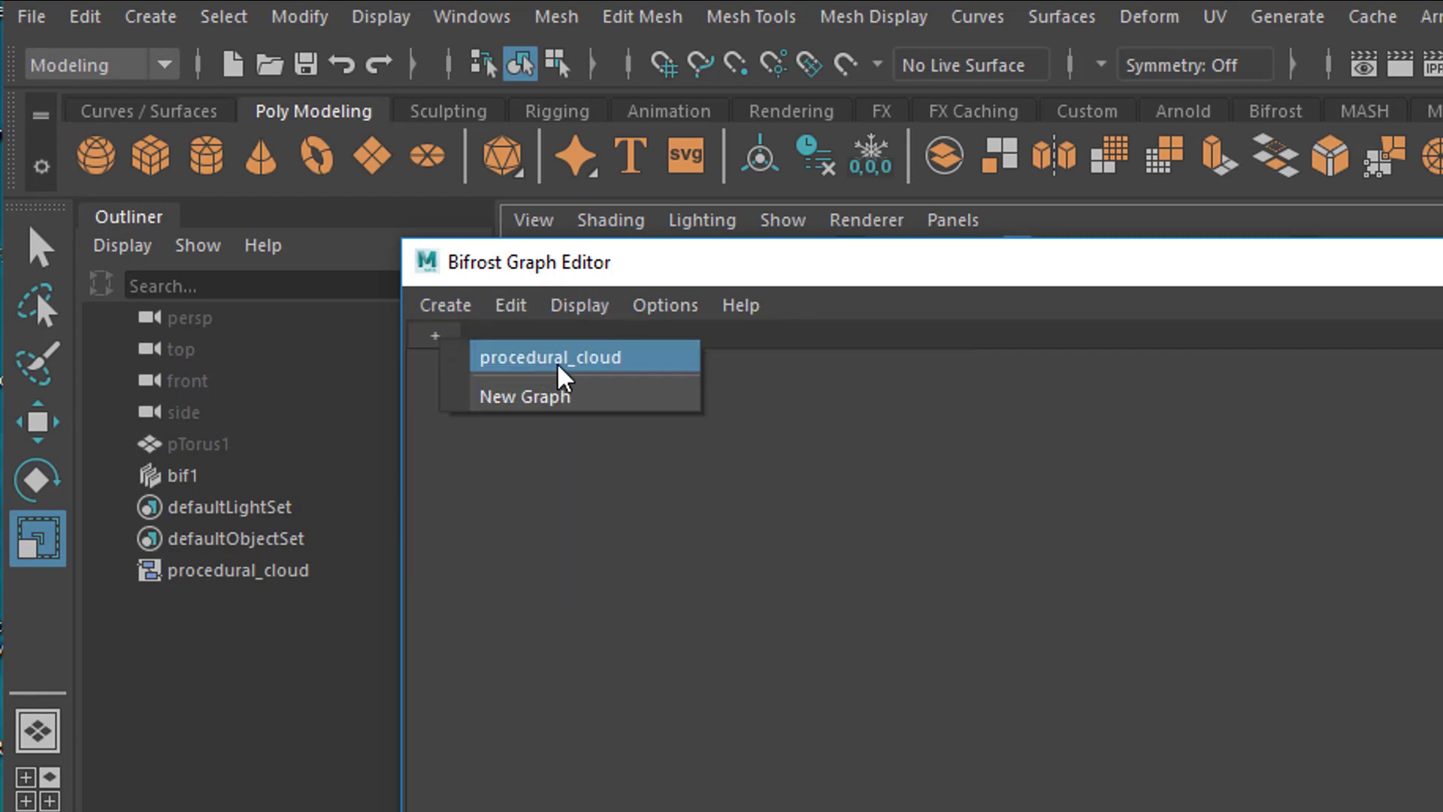
pyautogui.click(564, 360)
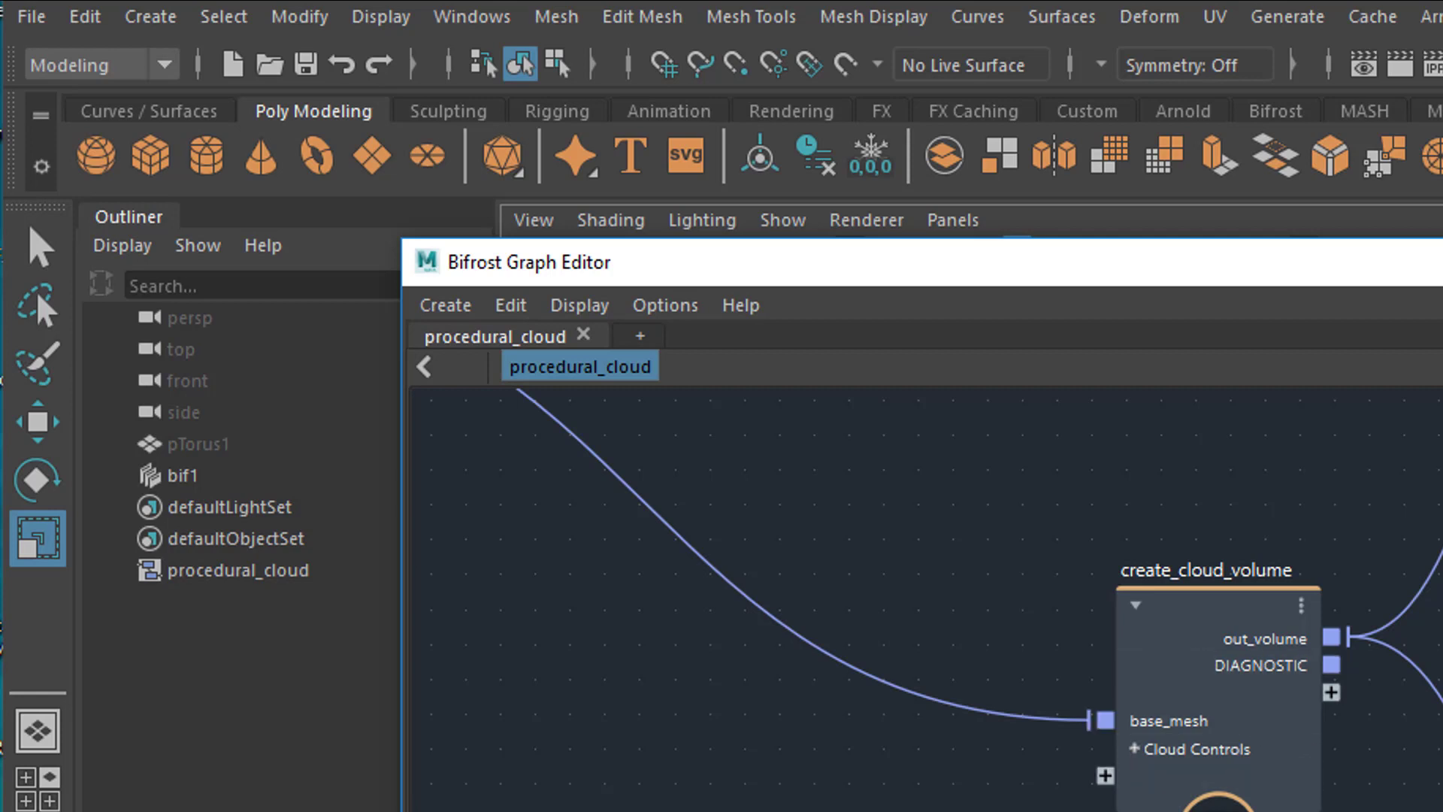
pyautogui.press('a')
pyautogui.moveTo(634, 583); pyautogui.dragTo(637, 584)
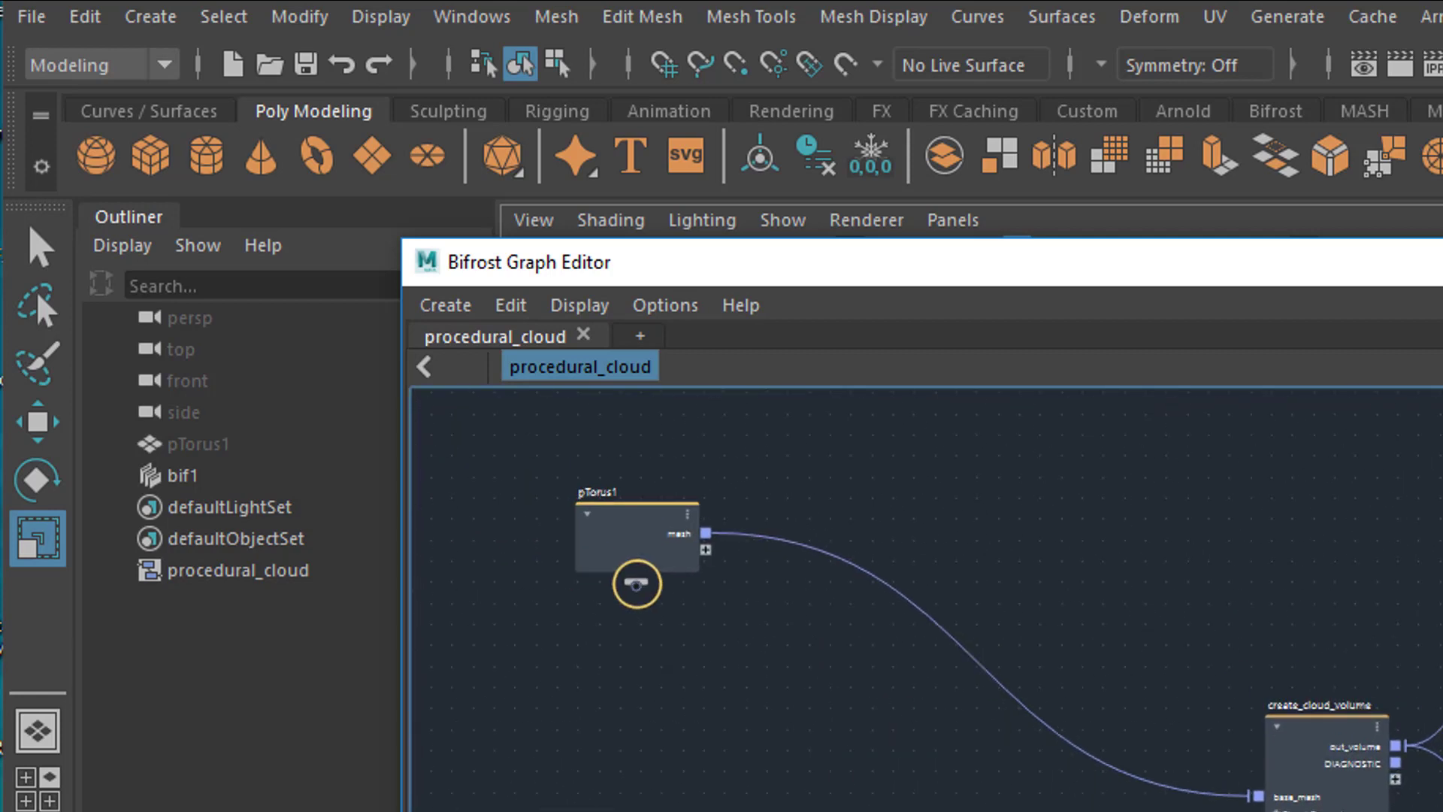
pyautogui.press('f')
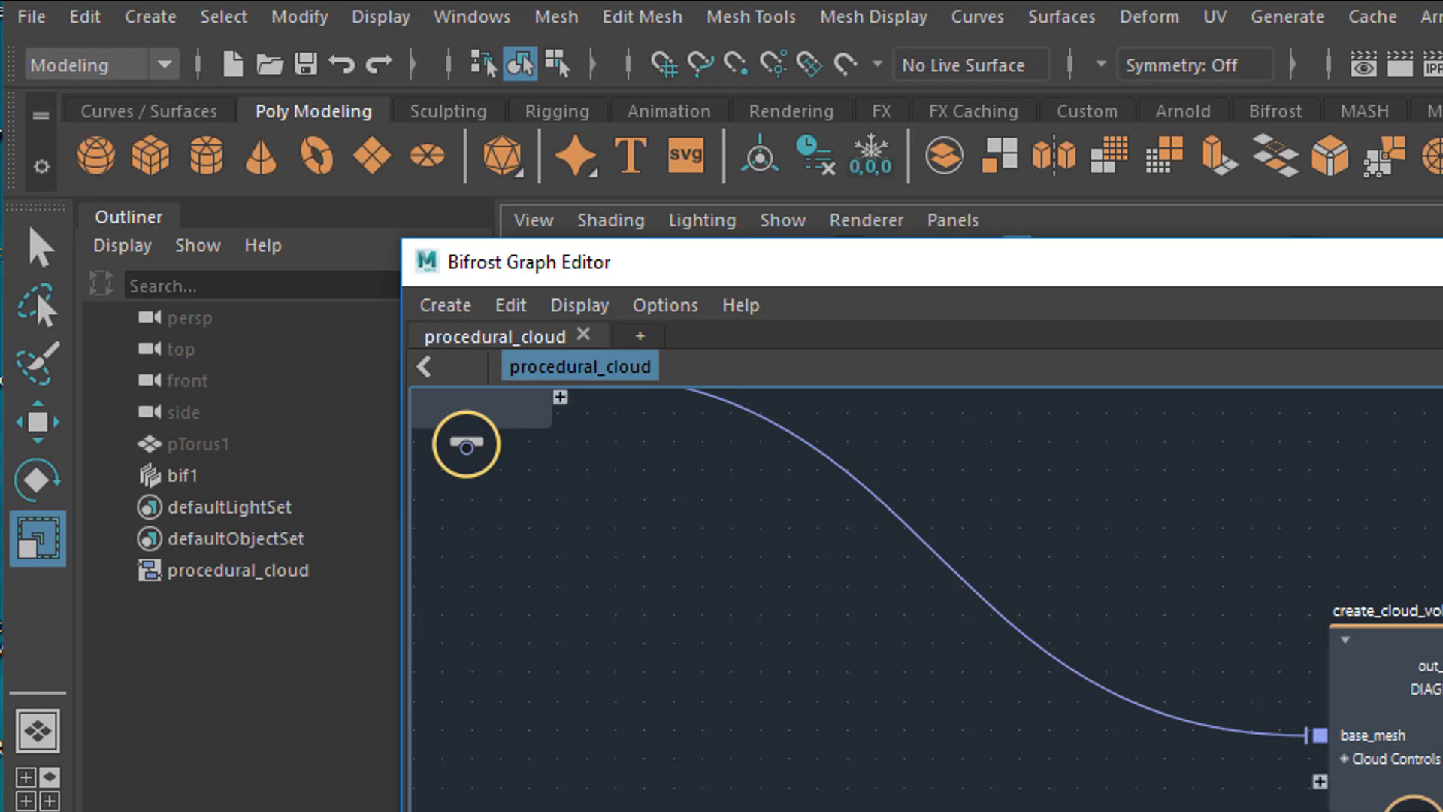
# Search the available Bifrost nodes for "mult" and "cloud", and dismiss the node search
pyautogui.moveTo(853, 744); pyautogui.dragTo(997, 811, button='middle')
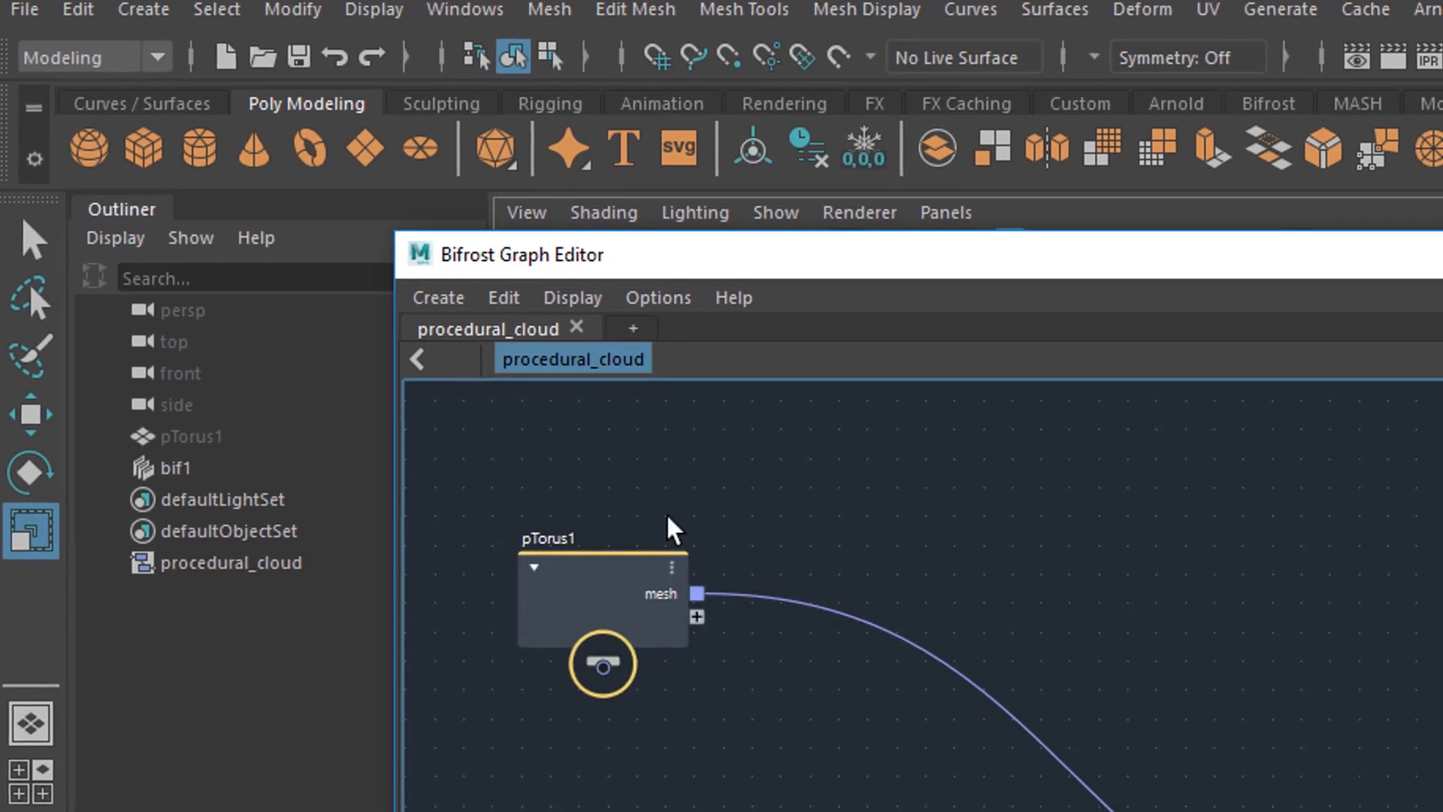
pyautogui.moveTo(833, 799); pyautogui.dragTo(451, 586, button='middle')
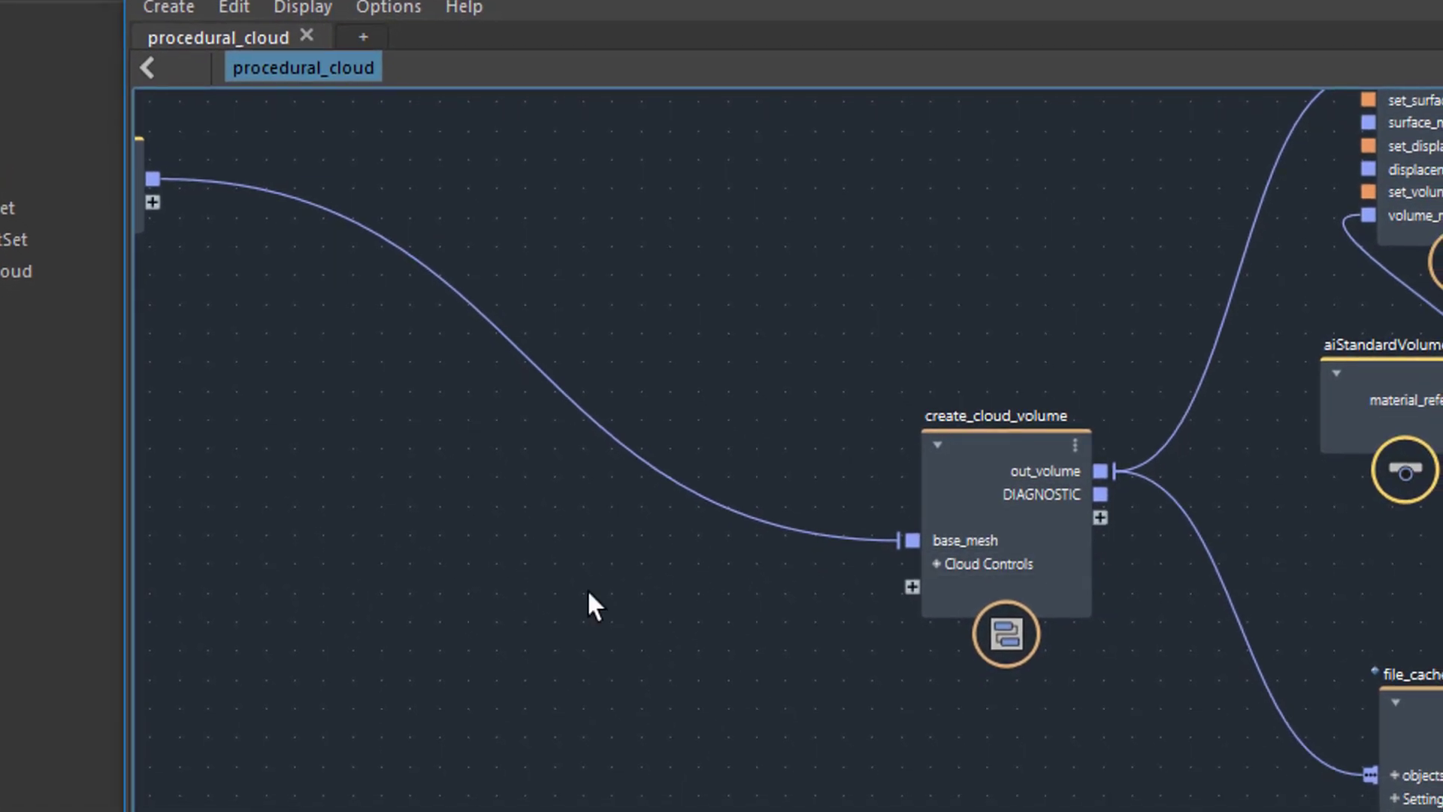
pyautogui.scroll(-2, 582, 616)
pyautogui.moveTo(525, 621); pyautogui.dragTo(771, 491, button='middle')
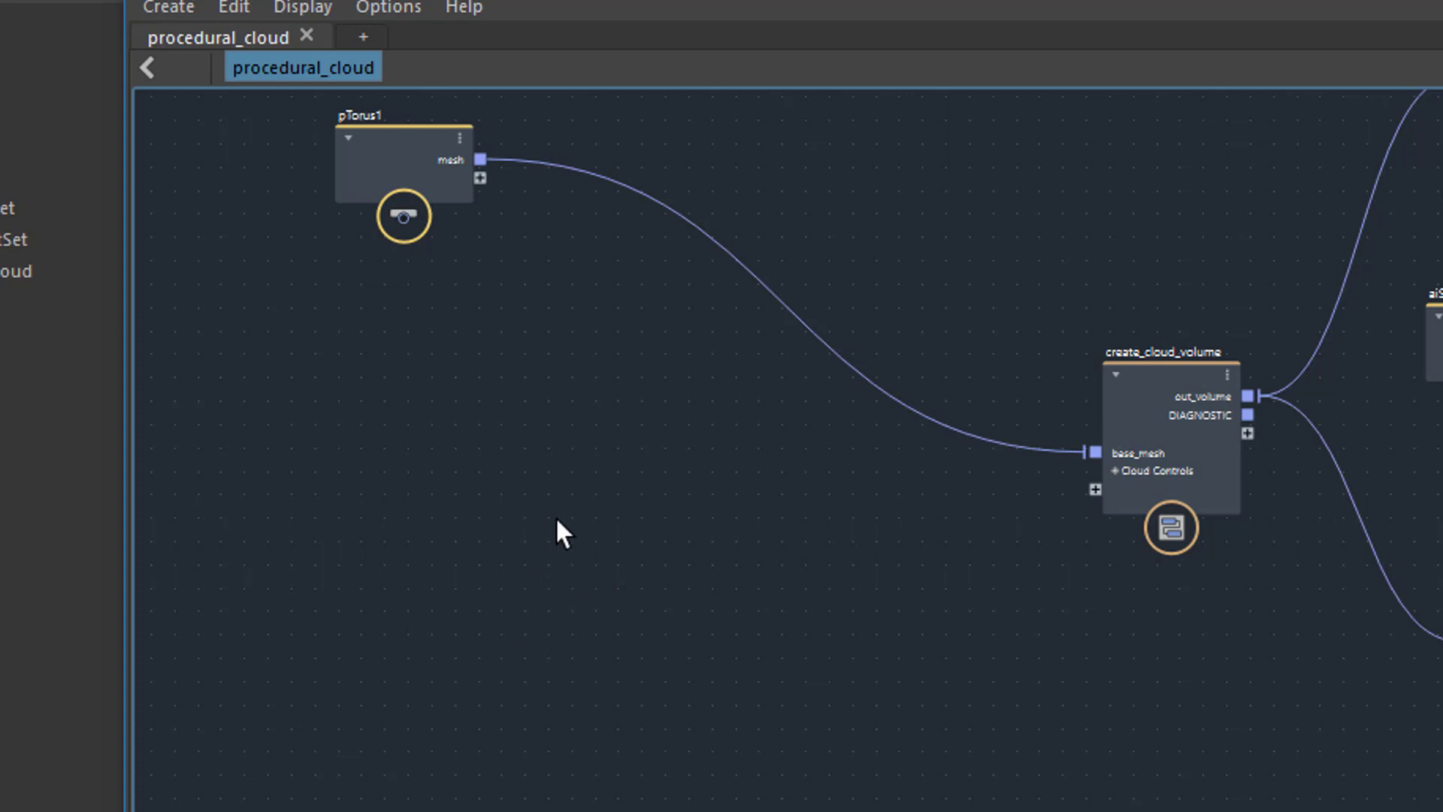
pyautogui.press('Tab')
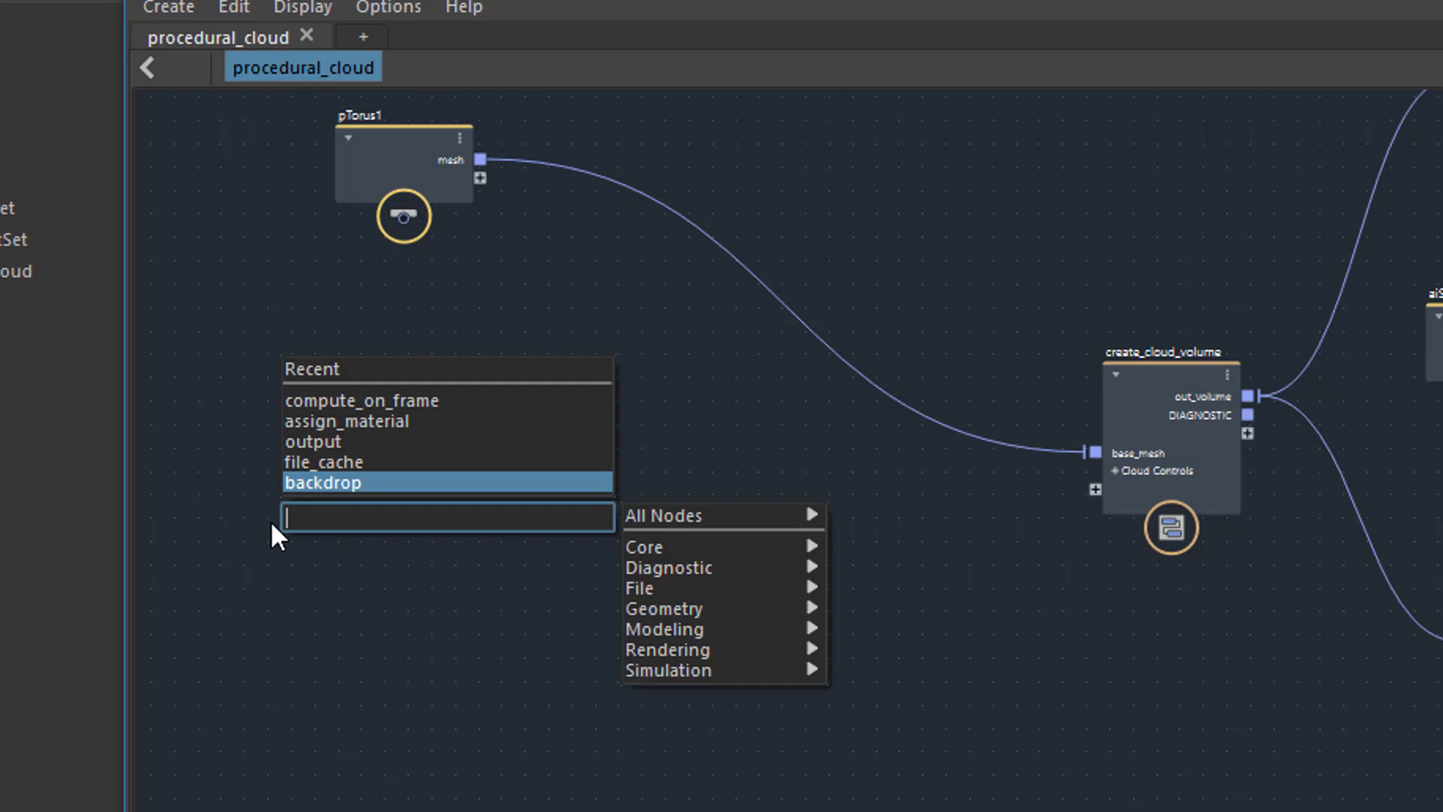
pyautogui.write('mult')
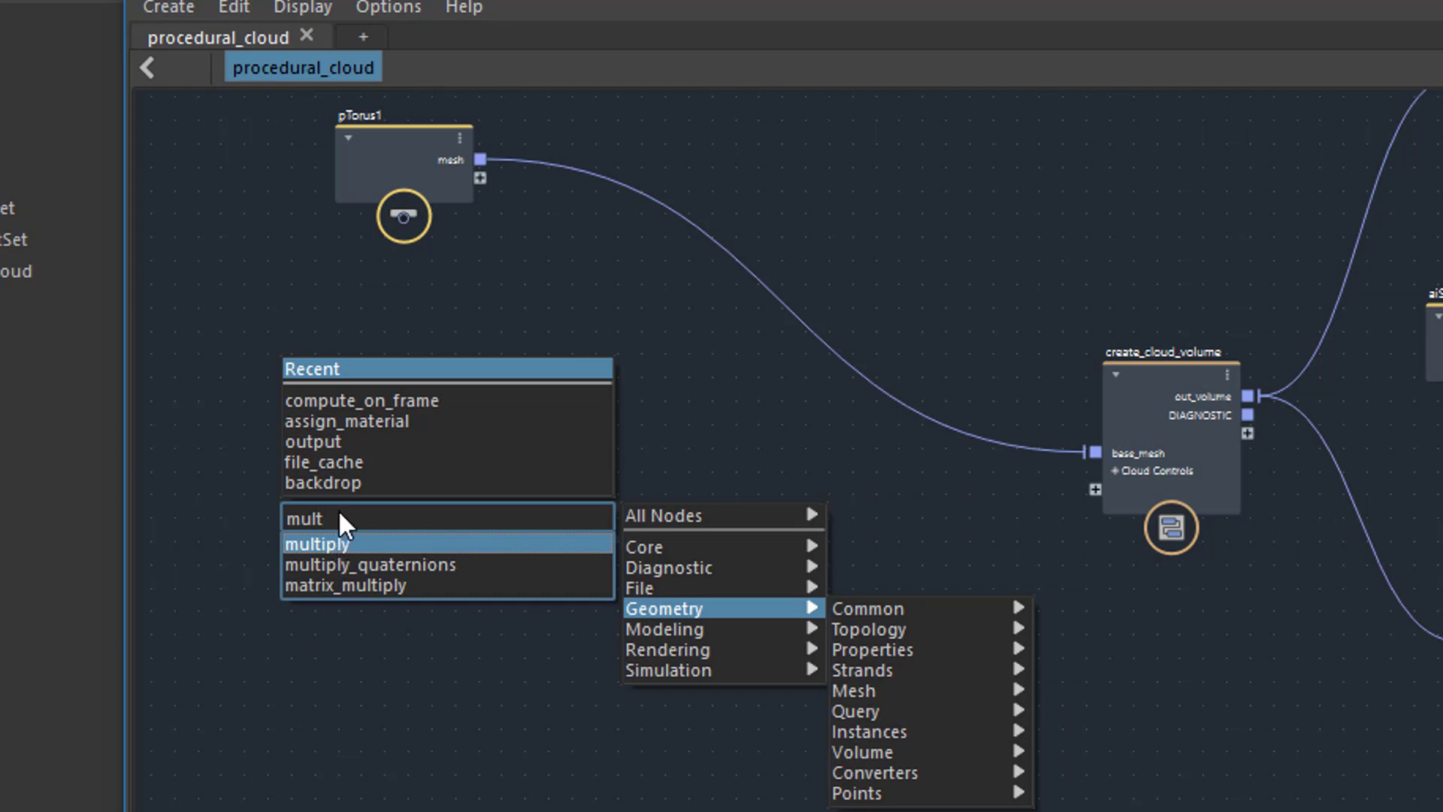
pyautogui.moveTo(339, 513); pyautogui.dragTo(244, 526)
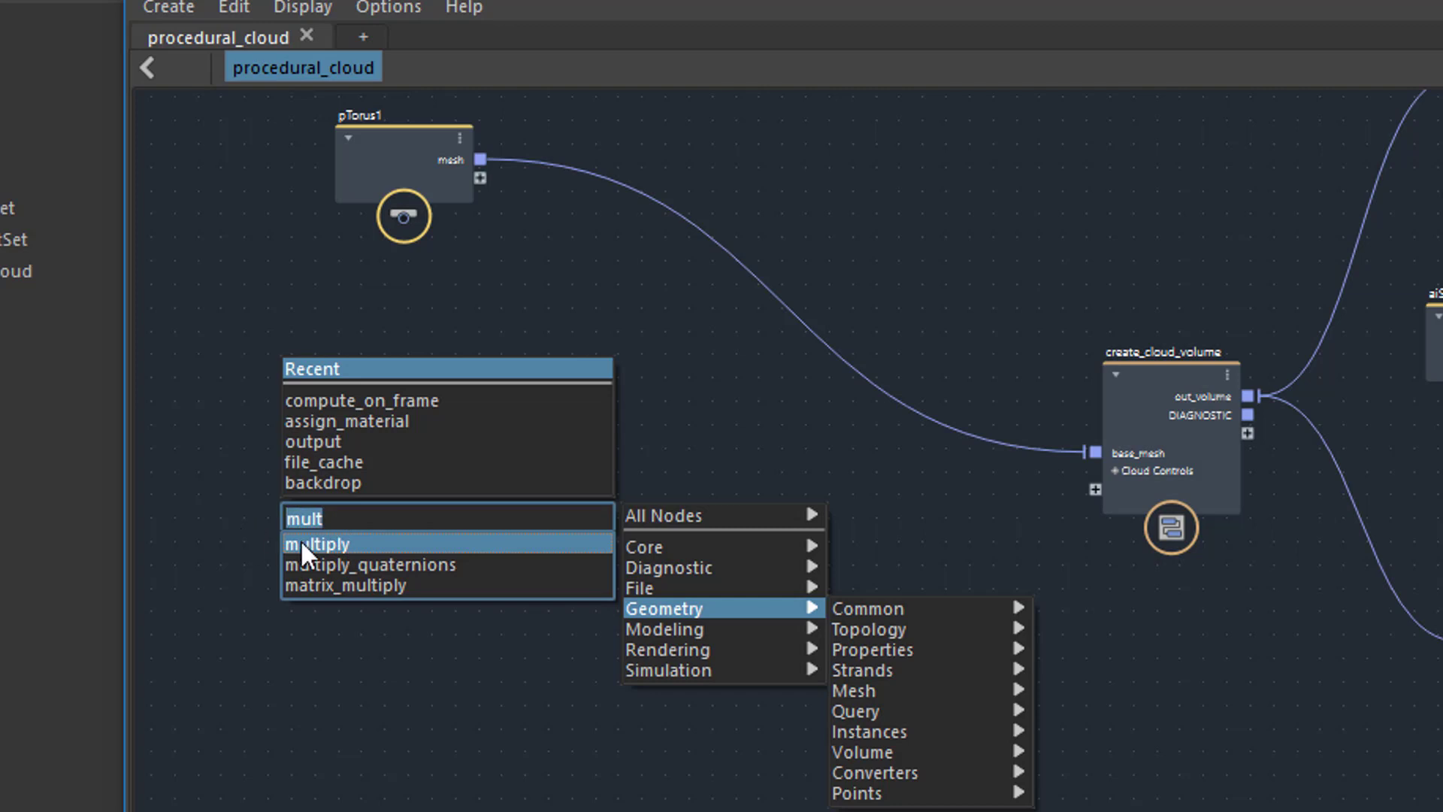
pyautogui.write('cloud')
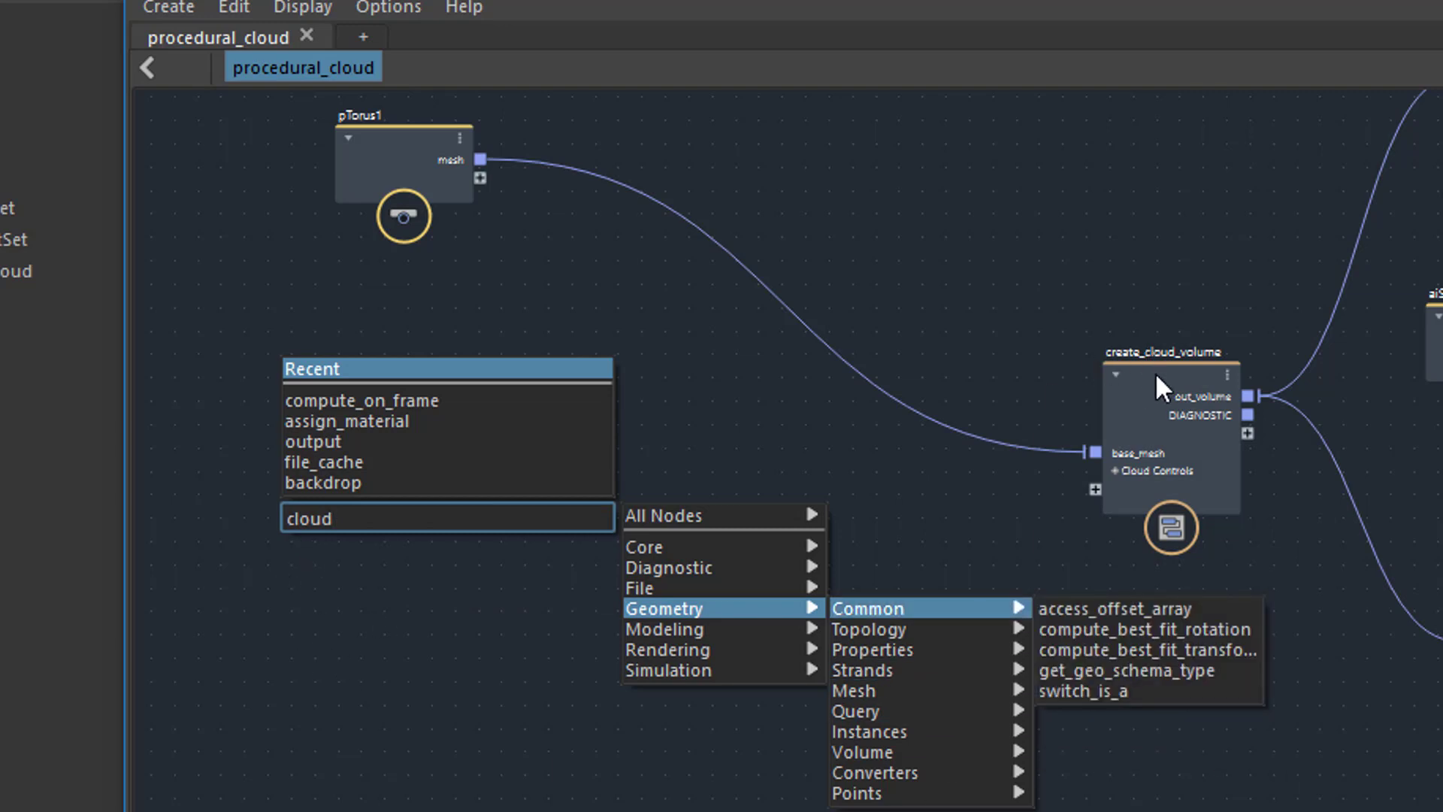
pyautogui.click(1138, 323)
# Move the create_cloud_volume node closer to the pTorus1 node in the procedural_cloud graph
pyautogui.moveTo(1155, 377); pyautogui.dragTo(1047, 337)
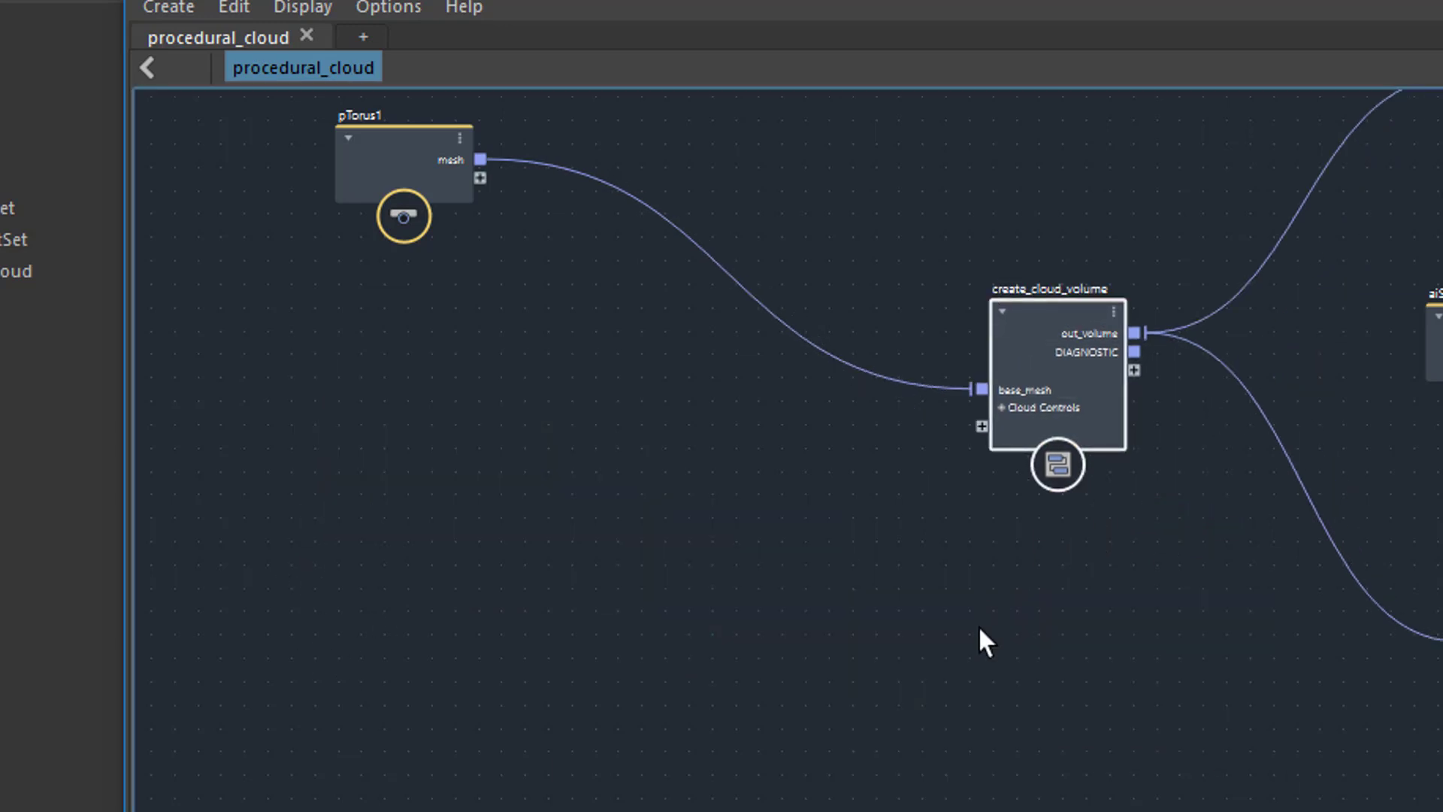
pyautogui.scroll(3, 808, 629)
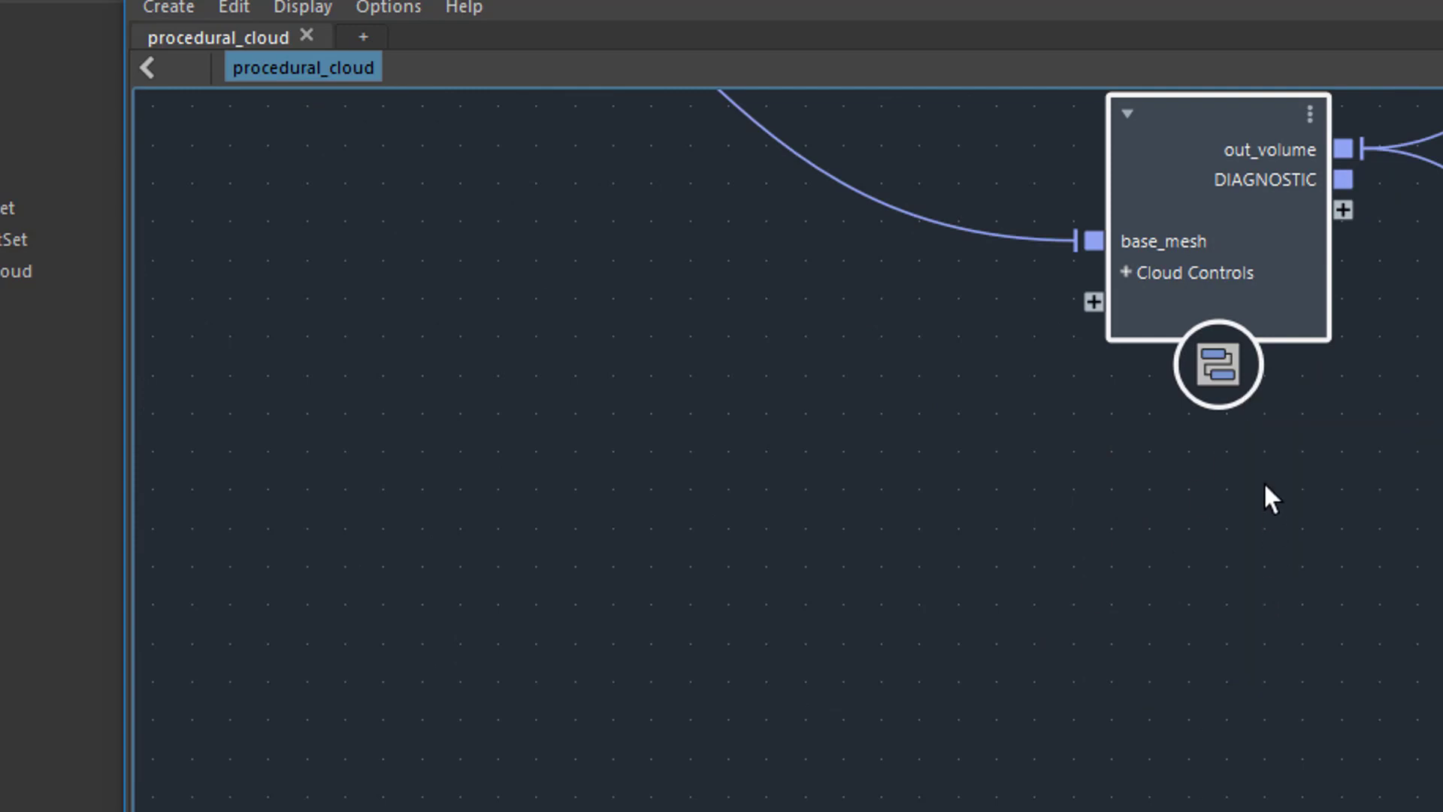
pyautogui.moveTo(1265, 499); pyautogui.dragTo(1194, 681, button='middle')
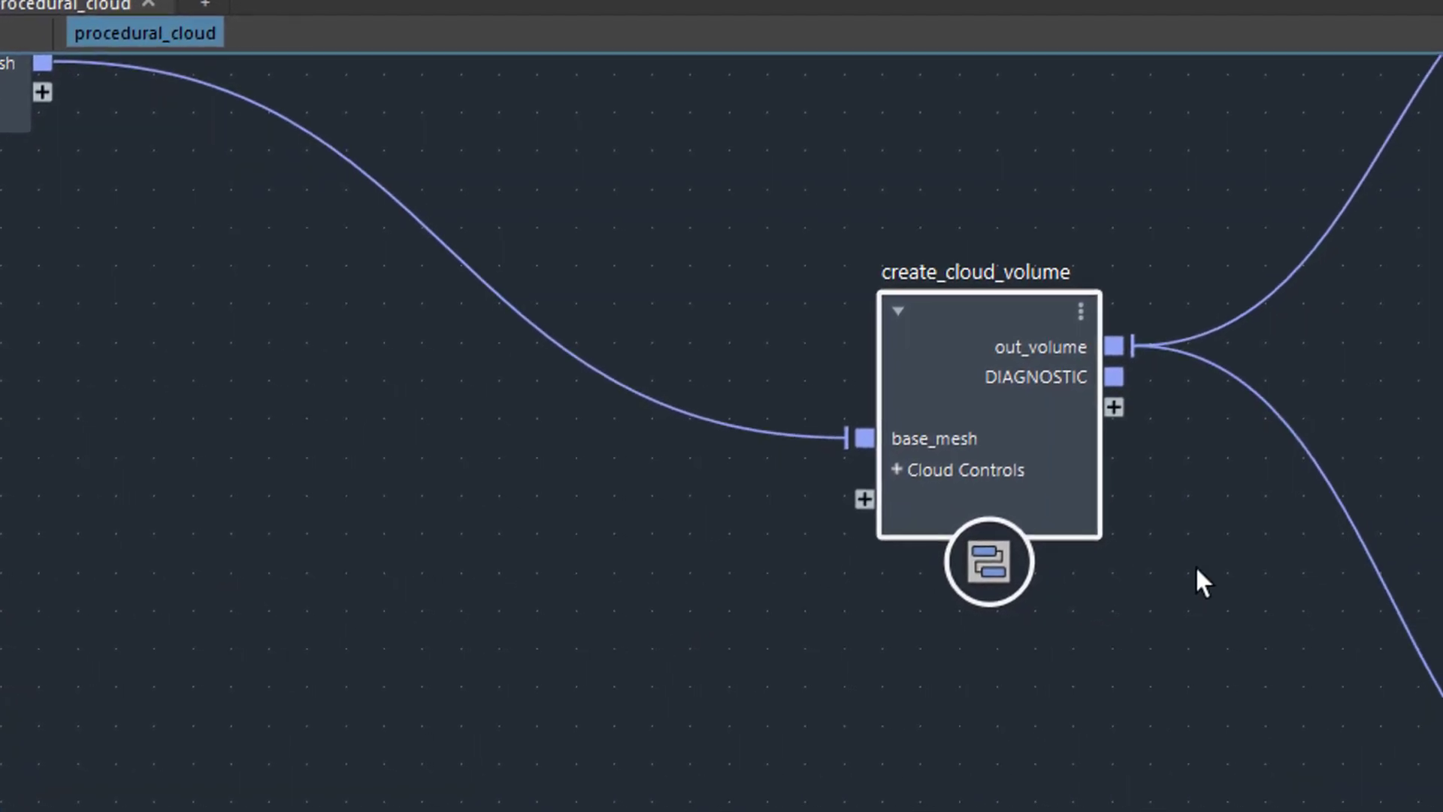
pyautogui.scroll(-3, 1303, 602)
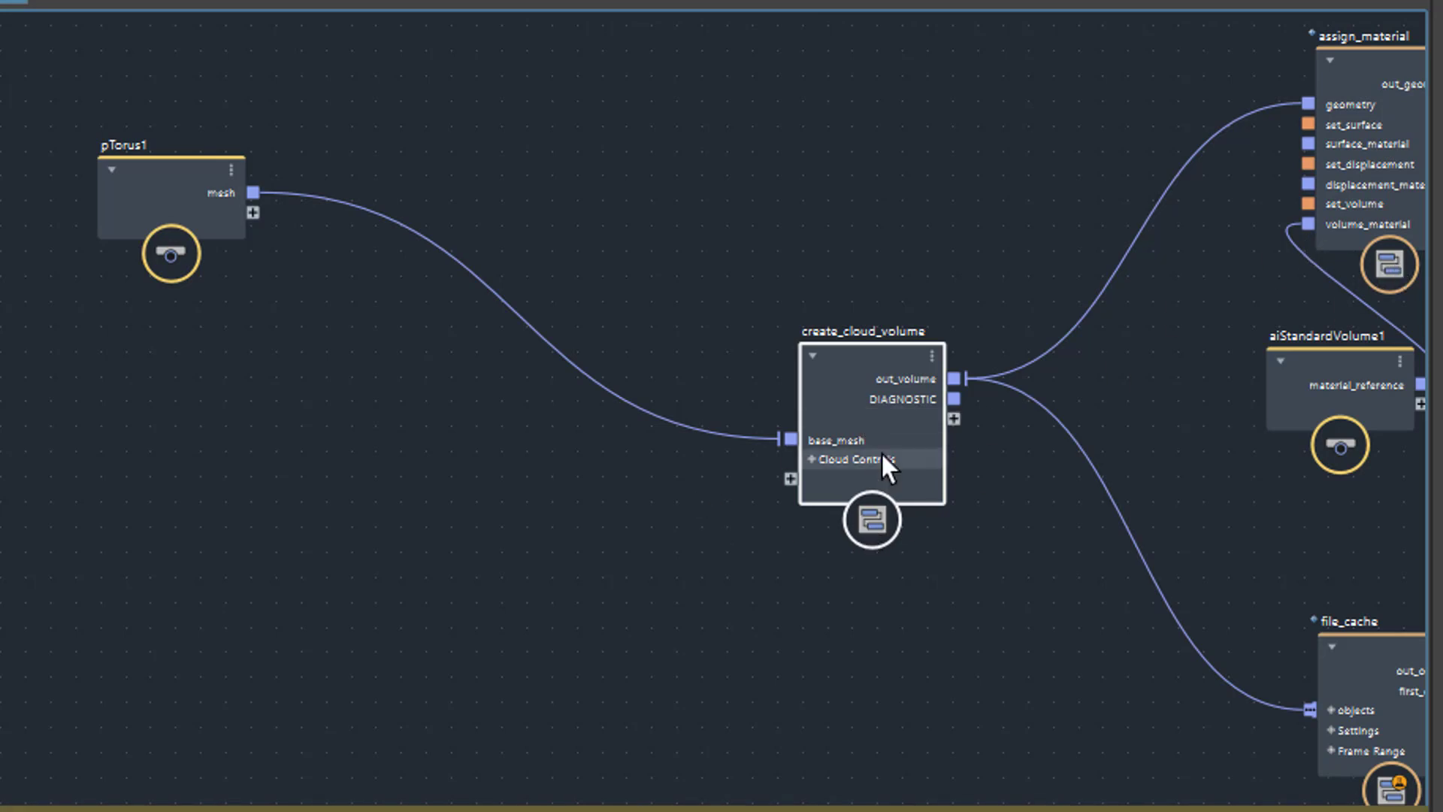
pyautogui.moveTo(863, 340); pyautogui.dragTo(661, 169)
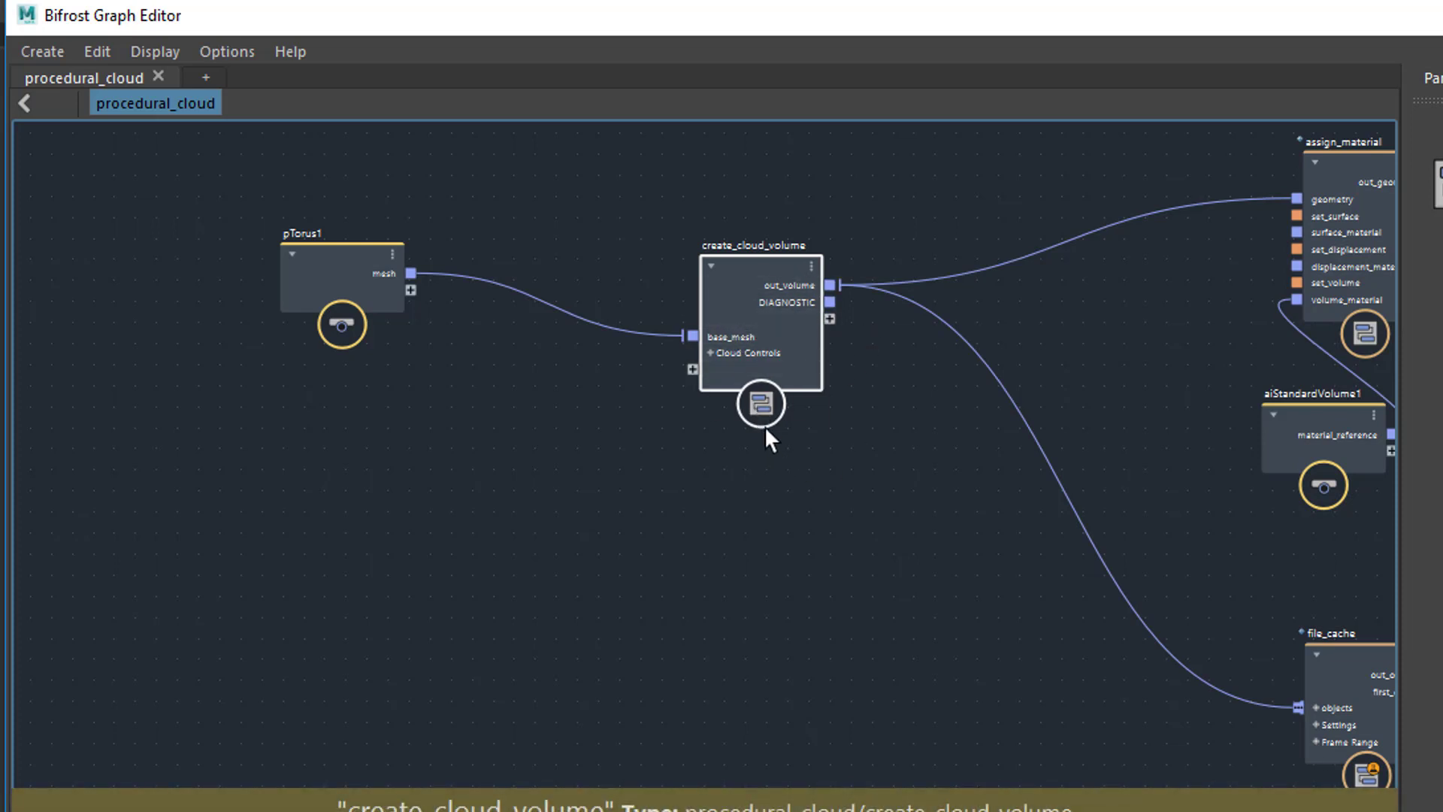
# Examine the nested networks of create_cloud_volume, initial_volume and compute_cloud_size, and return to the procedural_cloud level
pyautogui.click(757, 408)
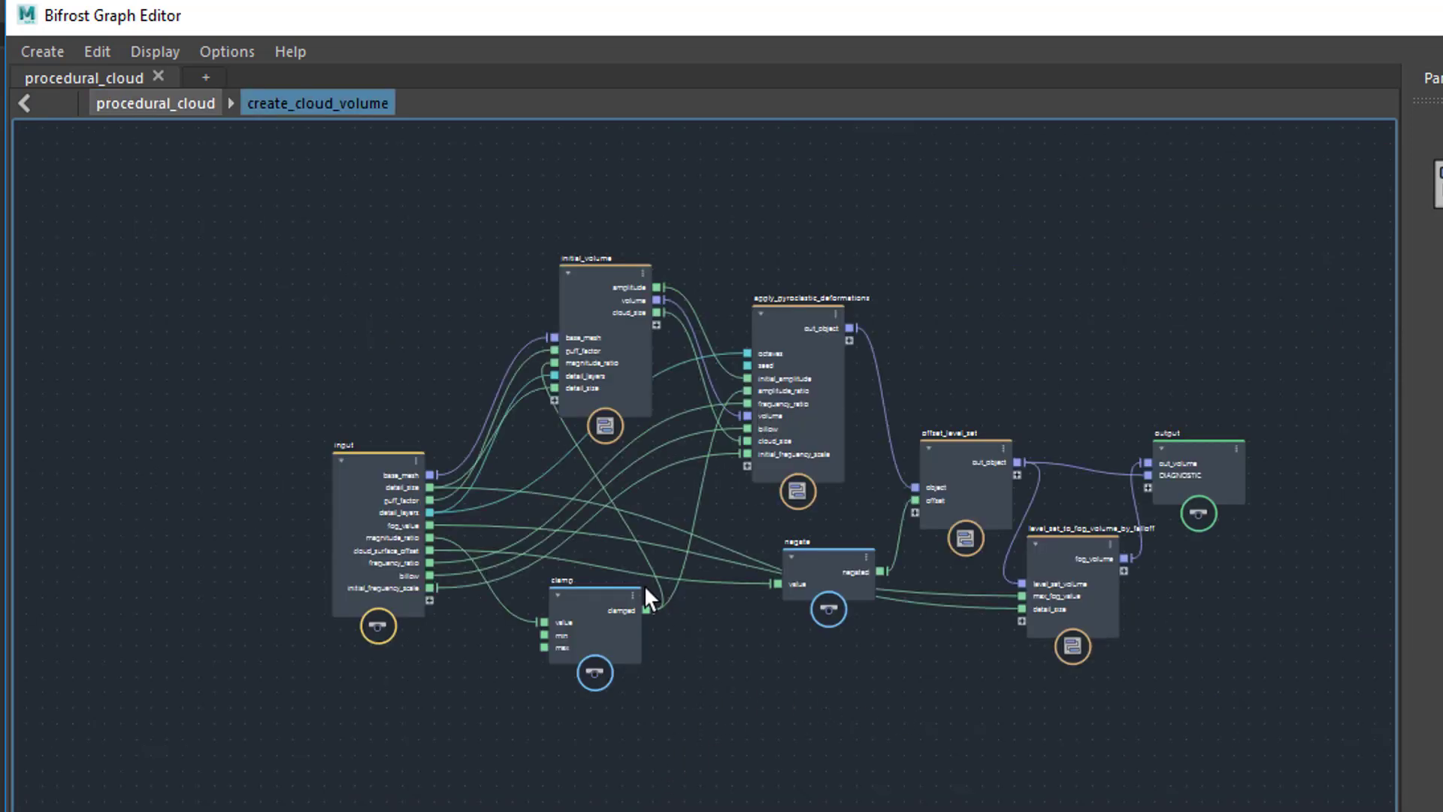
pyautogui.scroll(5, 507, 570)
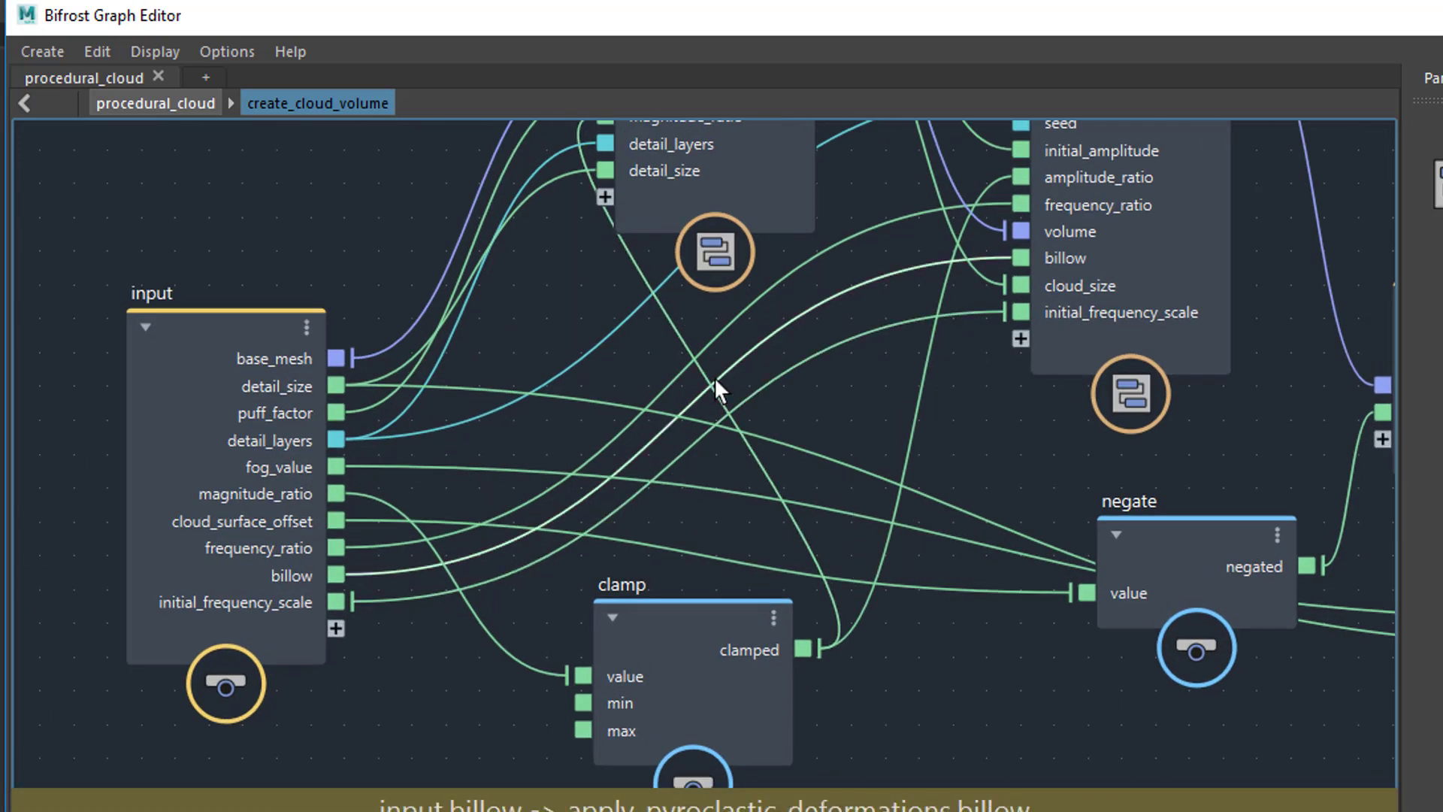
pyautogui.moveTo(857, 254); pyautogui.dragTo(857, 575, button='middle')
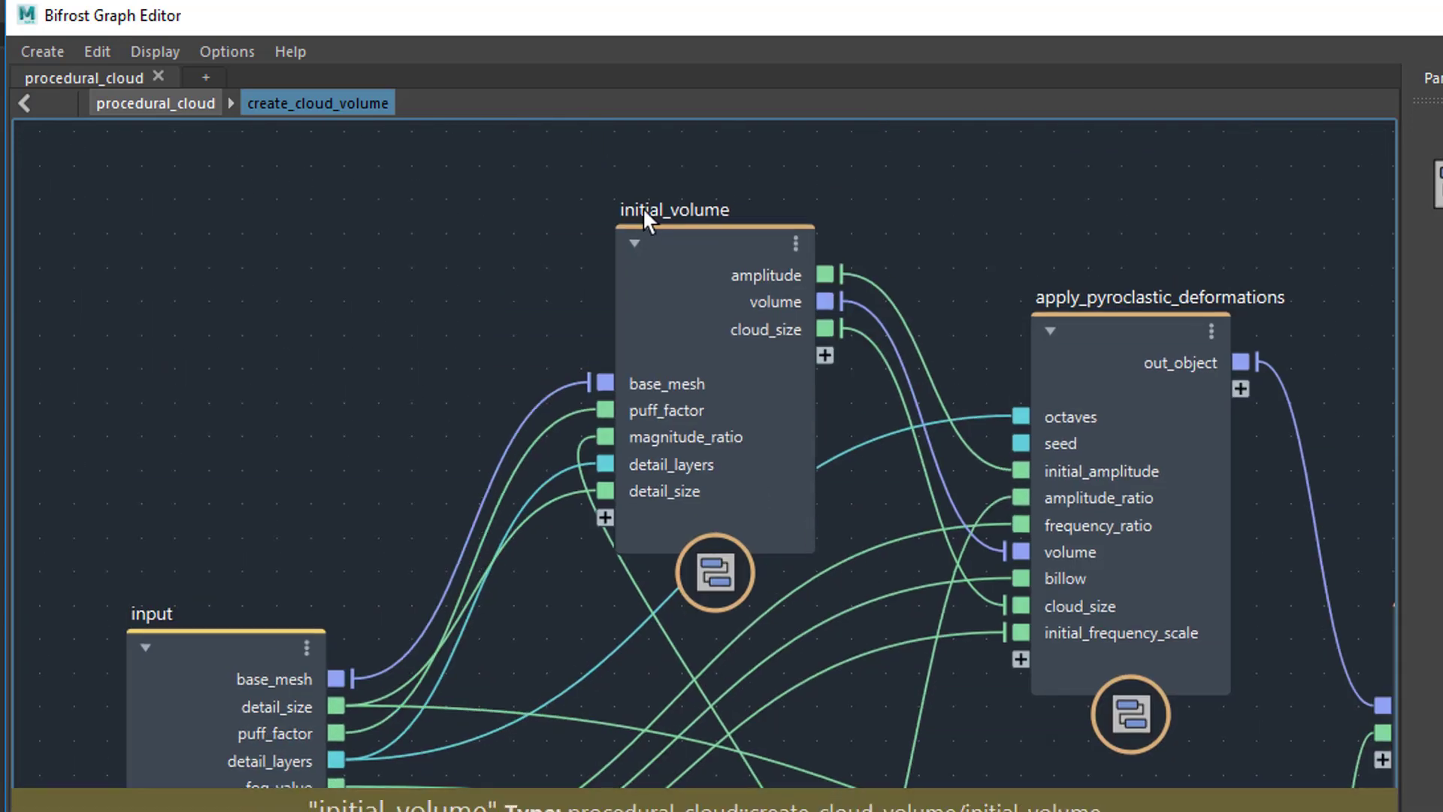
pyautogui.click(713, 573)
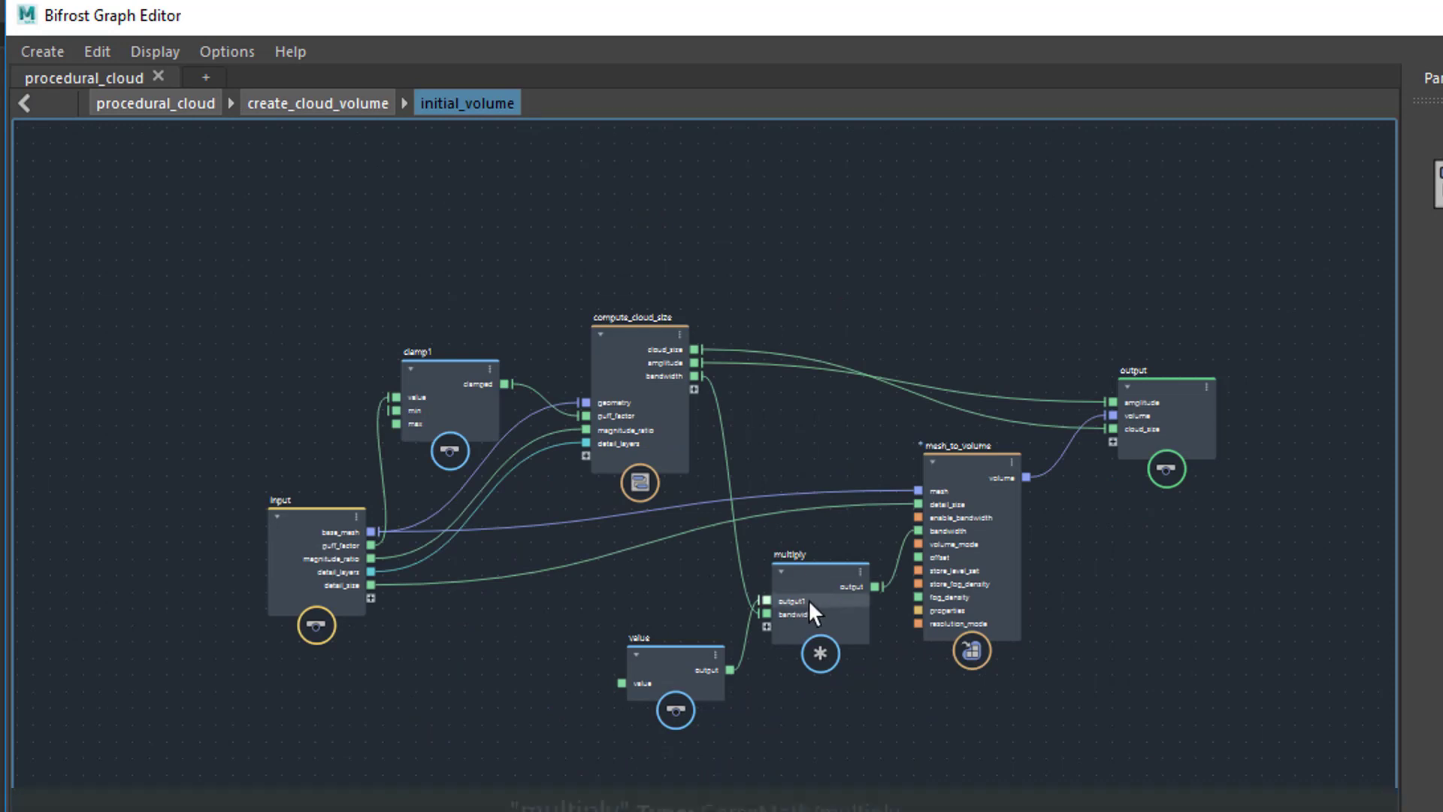
pyautogui.scroll(3, 627, 490)
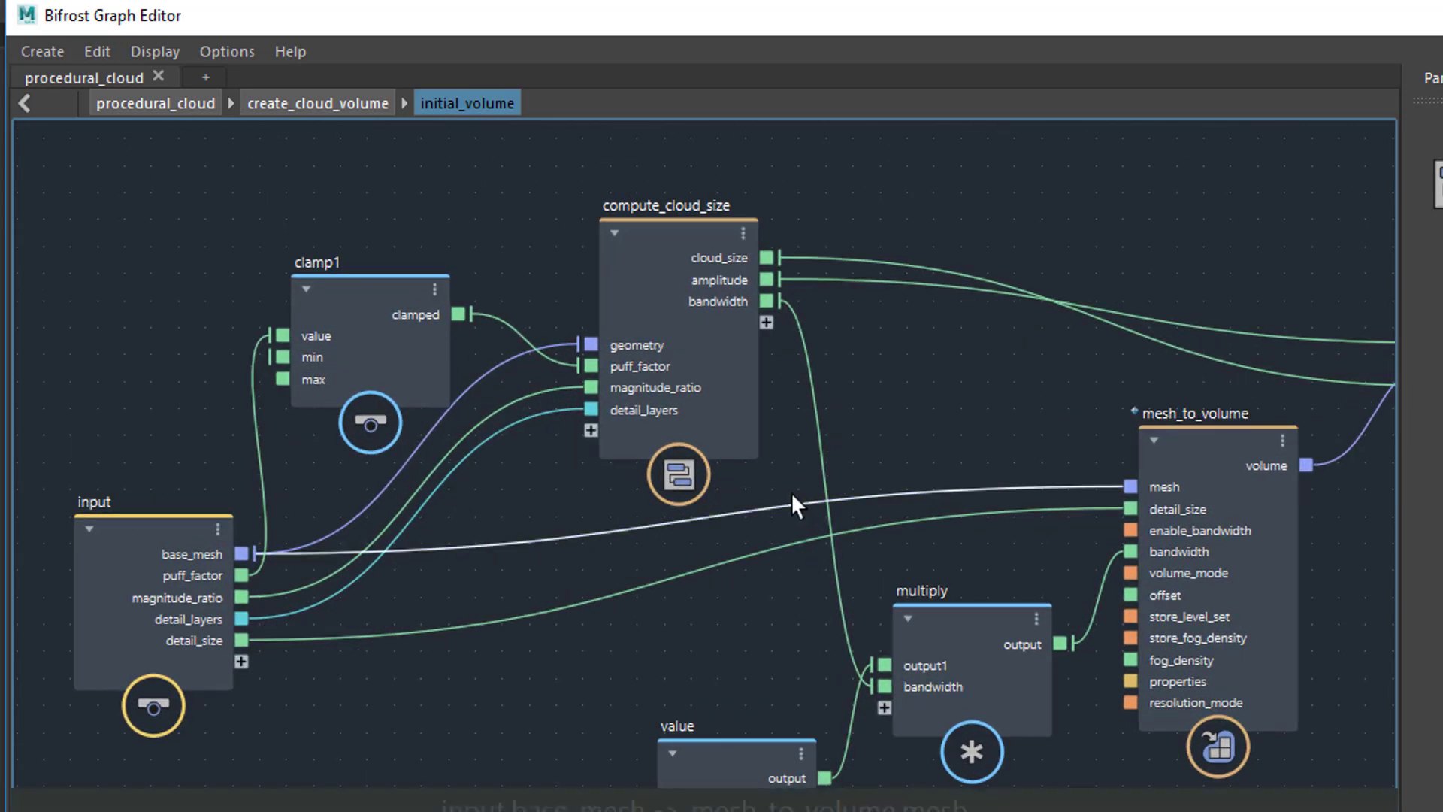
pyautogui.click(684, 477)
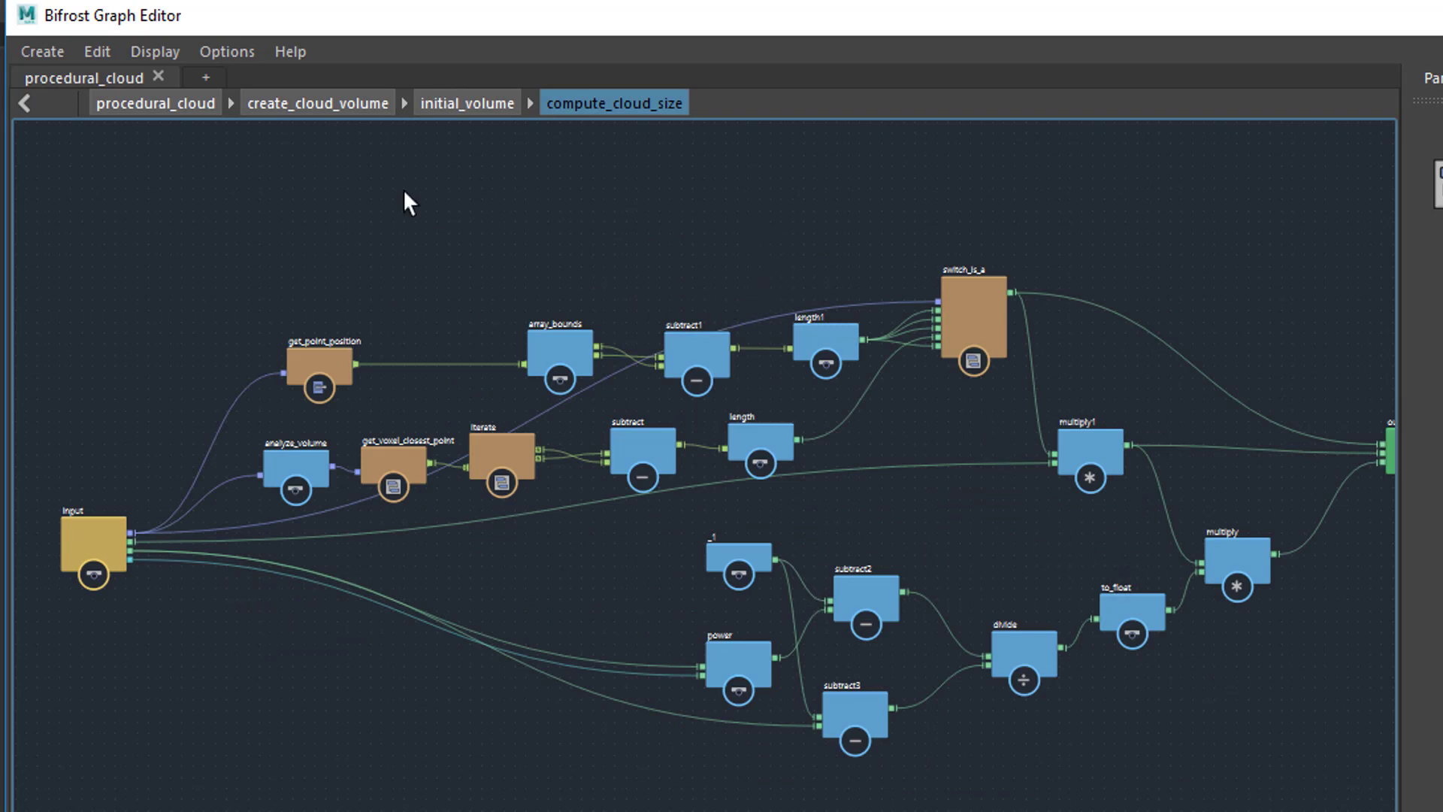
pyautogui.click(129, 104)
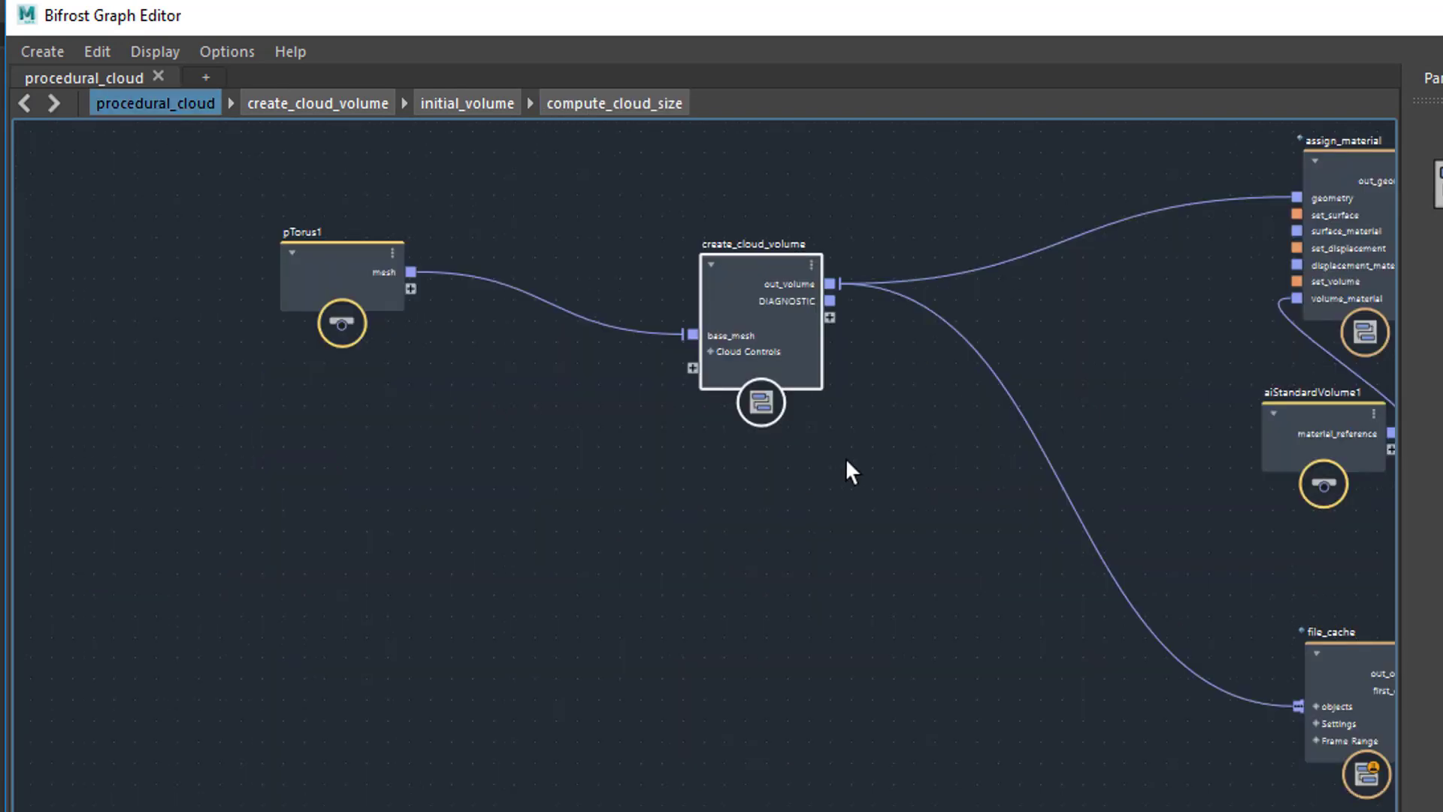
pyautogui.moveTo(878, 470); pyautogui.dragTo(597, 448, button='middle')
pyautogui.scroll(-4, 735, 500)
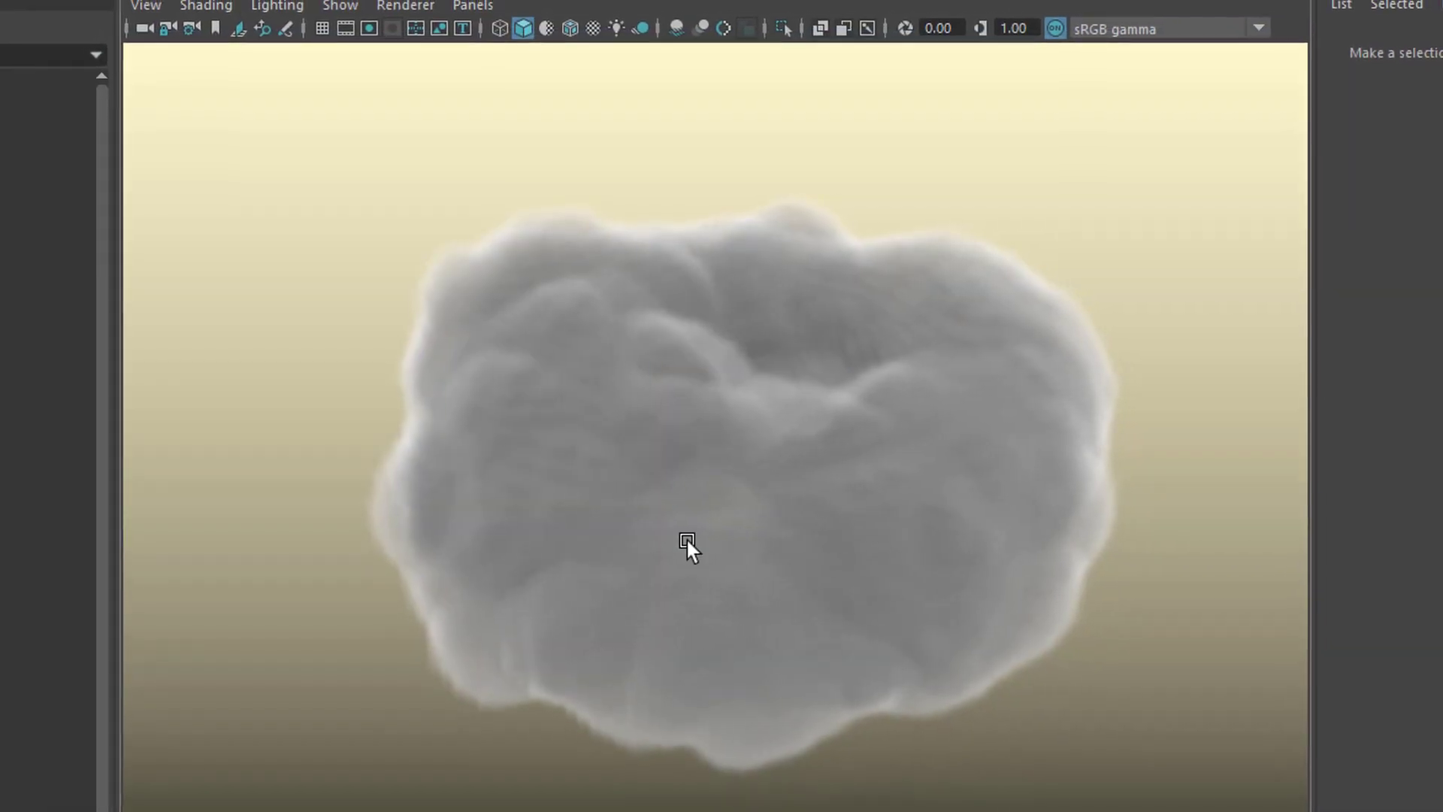
pyautogui.keyDown('alt'); pyautogui.moveTo(687, 540); pyautogui.dragTo(588, 520); pyautogui.keyUp('alt')
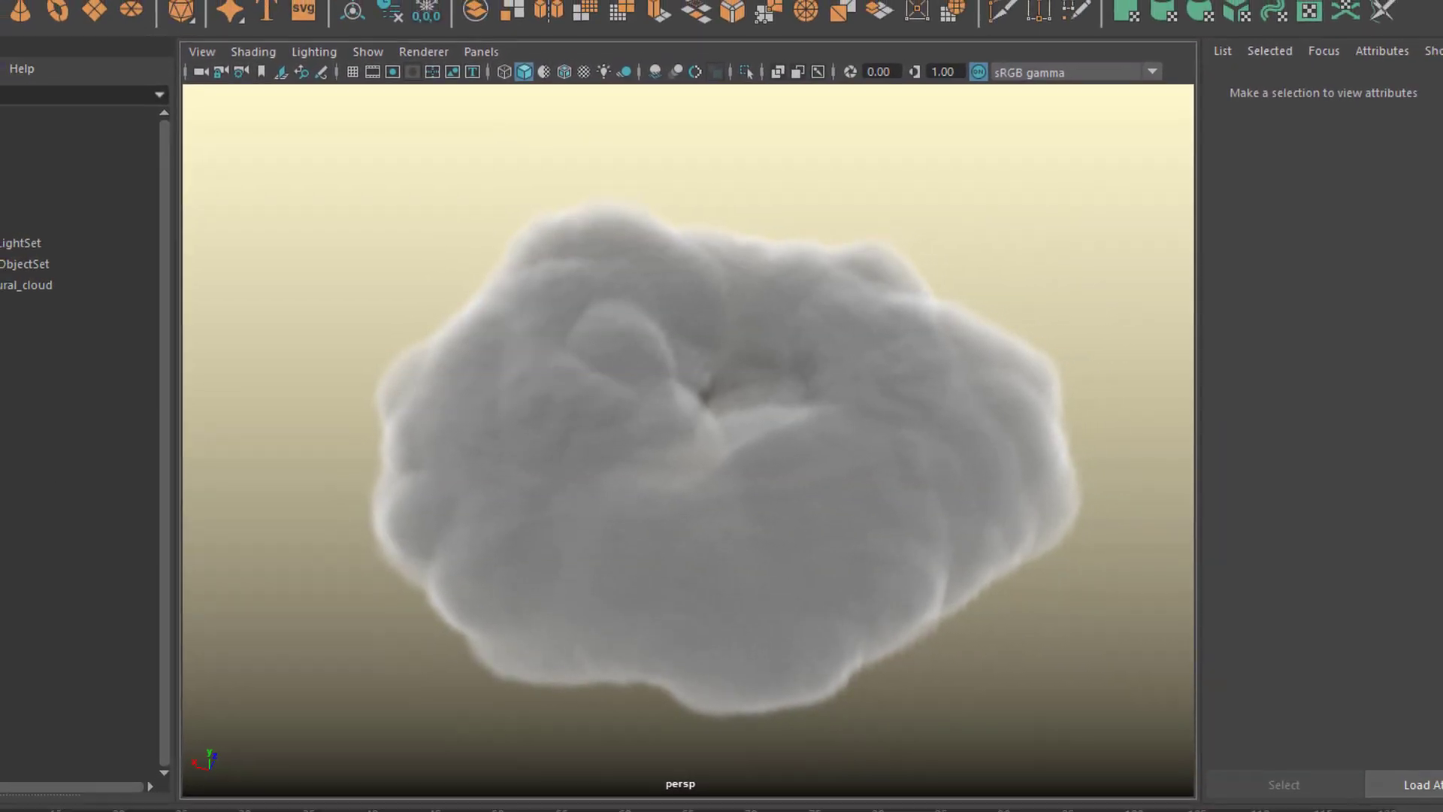